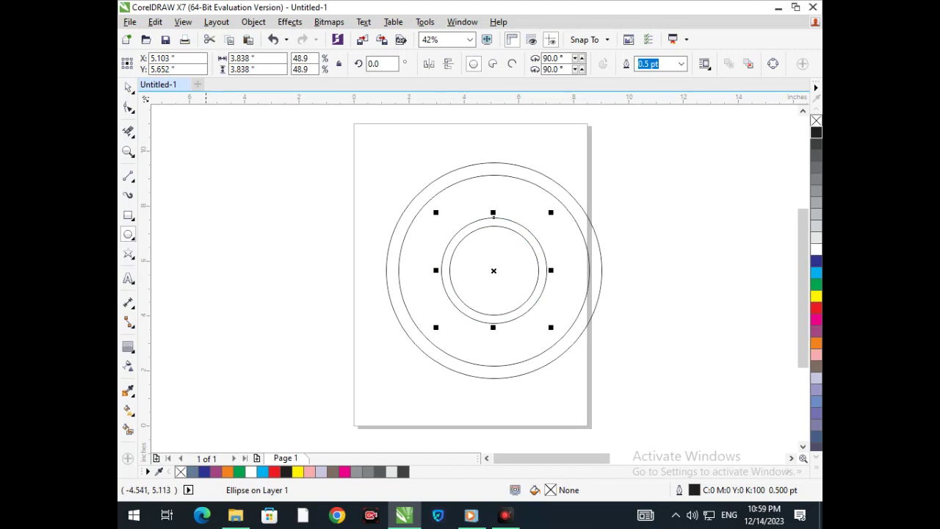
Draw a vertical rectangle about 0.45 by 4.34 inches across the lower part of the circles and place a copy beside it
{"action": "left_click", "coordinate": [128, 215]}
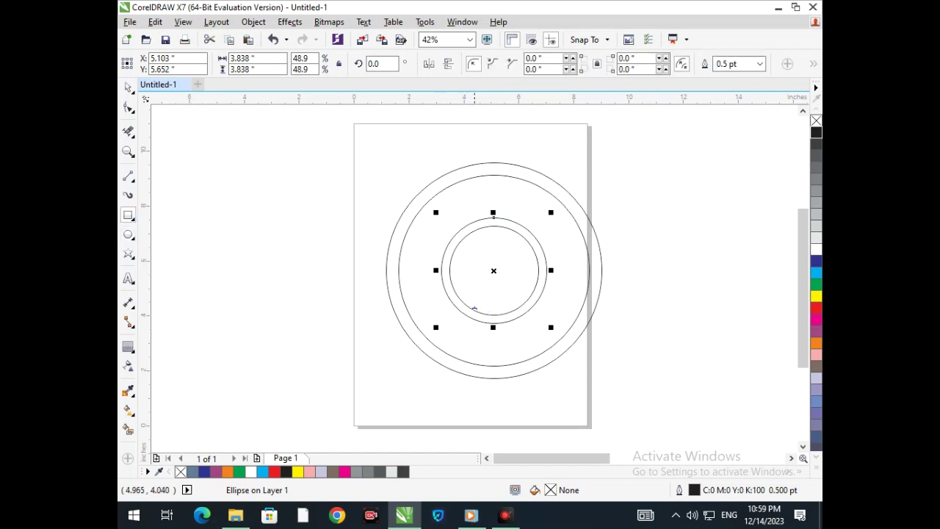
{"action": "mouse_move", "coordinate": [472, 293]}
{"action": "left_mouse_down"}
{"action": "mouse_move", "coordinate": [485, 414]}
{"action": "mouse_move", "coordinate": [491, 398]}
{"action": "mouse_move", "coordinate": [526, 397]}
{"action": "left_mouse_up"}
{"action": "left_click", "coordinate": [128, 86]}
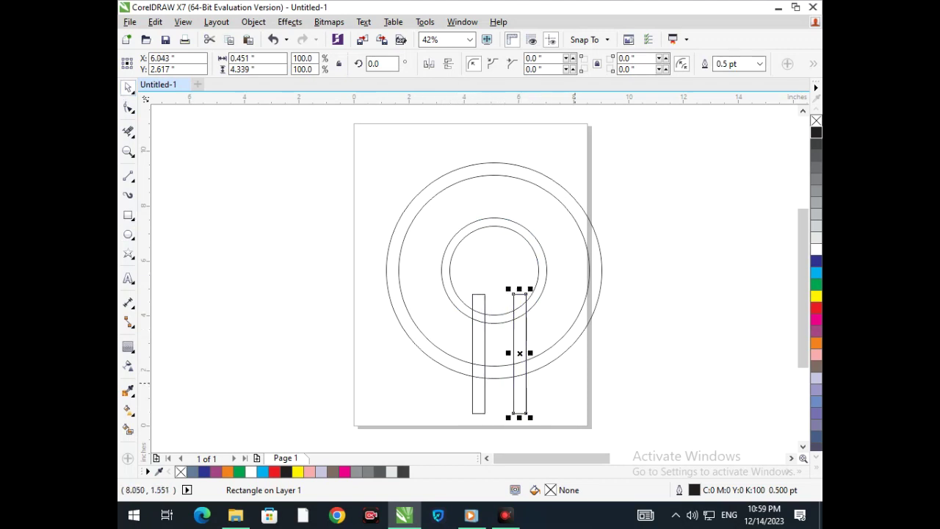
{"action": "key", "text": "Escape"}
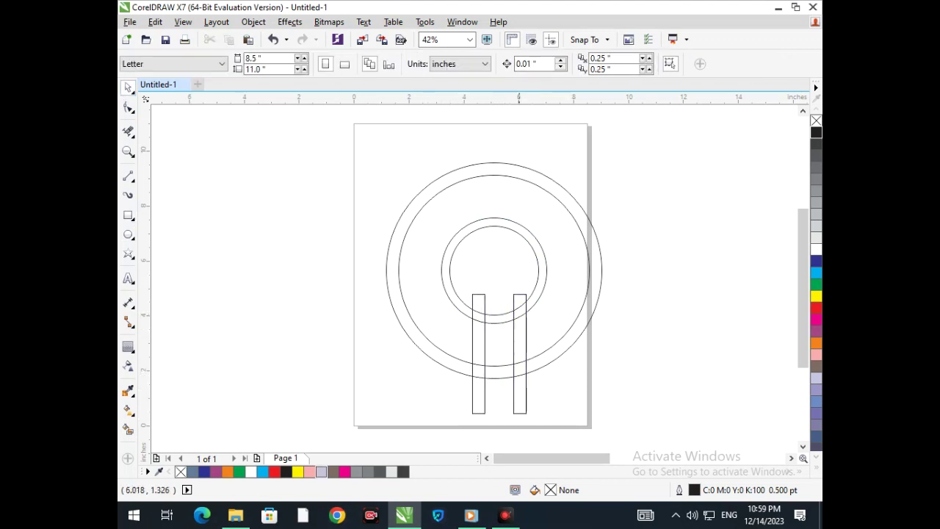
Narrow the right-hand vertical rectangle to about 0.36 inch wide, keeping its full height
{"action": "left_click", "coordinate": [524, 378]}
{"action": "scroll", "coordinate": [573, 412], "scroll_direction": "up", "scroll_amount": 2}
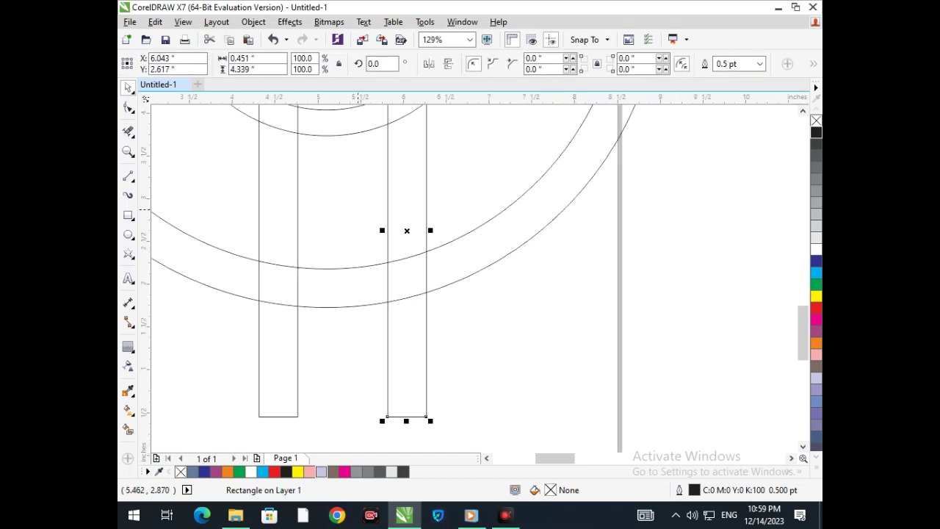
{"action": "left_click_drag", "start_coordinate": [358, 206], "coordinate": [468, 238]}
{"action": "key", "text": "ctrl+z"}
{"action": "left_click", "coordinate": [407, 230]}
{"action": "scroll", "coordinate": [403, 217], "scroll_direction": "up", "scroll_amount": 5}
{"action": "left_click_drag", "start_coordinate": [550, 302], "coordinate": [505, 302]}
{"action": "scroll", "coordinate": [525, 356], "scroll_direction": "down", "scroll_amount": 8}
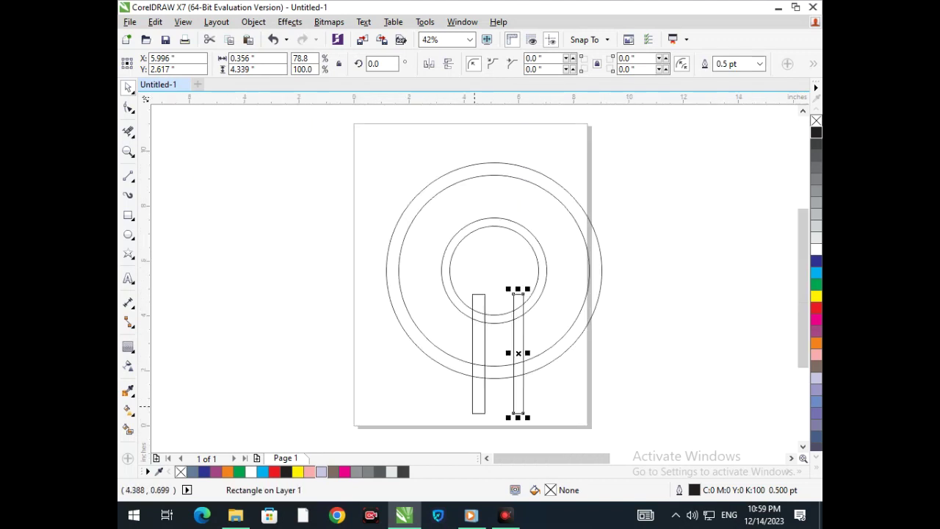
Delete the wider left rectangle and replace it with a horizontally shifted copy of the narrowed one
{"action": "left_click", "coordinate": [472, 406]}
{"action": "key", "text": "Delete"}
{"action": "left_click_drag", "start_coordinate": [516, 395], "coordinate": [477, 395]}
{"action": "right_click", "coordinate": [477, 395]}
{"action": "left_click", "coordinate": [554, 376]}
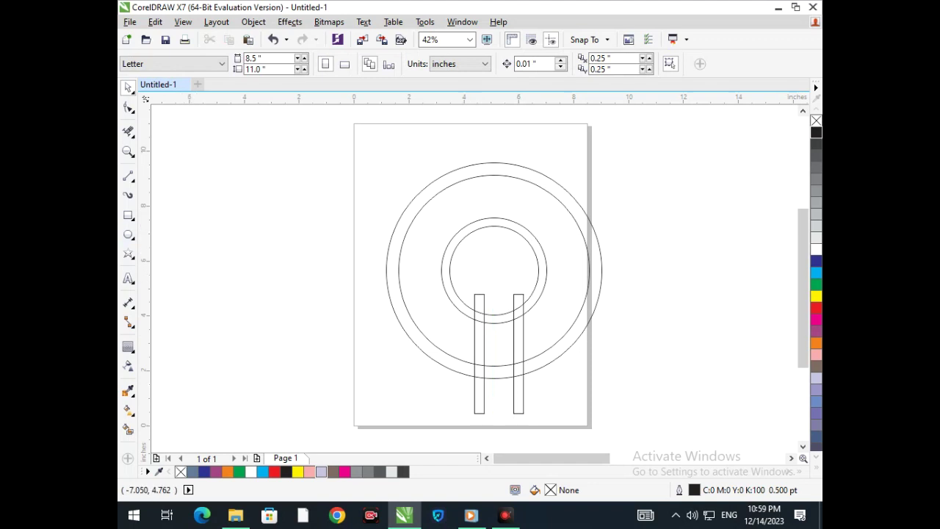
Remove the parts of both bars below the outermost circle and inside the smallest circle with the Virtual Segment Delete tool
{"action": "left_click", "coordinate": [128, 131]}
{"action": "left_click_drag", "start_coordinate": [397, 386], "coordinate": [629, 425]}
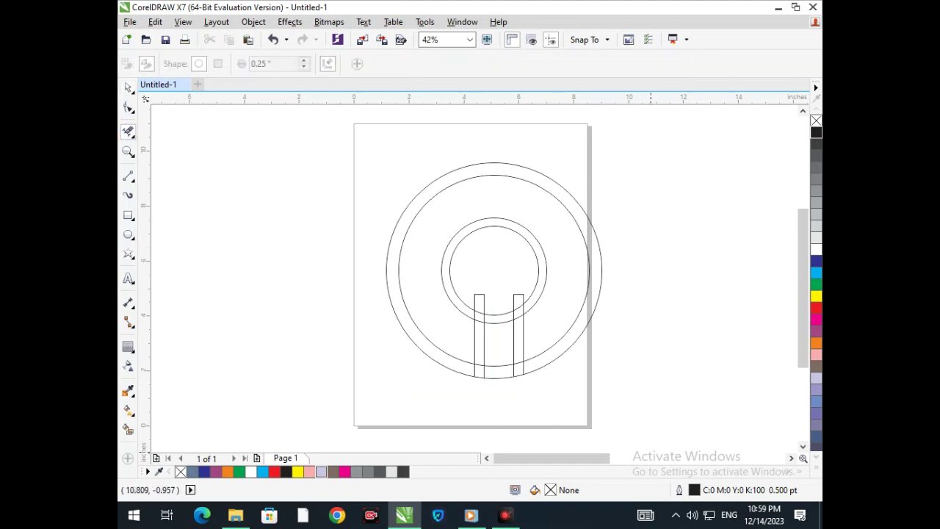
{"action": "left_click", "coordinate": [478, 295]}
{"action": "left_click", "coordinate": [516, 295]}
Try removing the bar edges between the two small circles and the small ring's outer arc inside the right bar
{"action": "scroll", "coordinate": [463, 302], "scroll_direction": "up", "scroll_amount": 5}
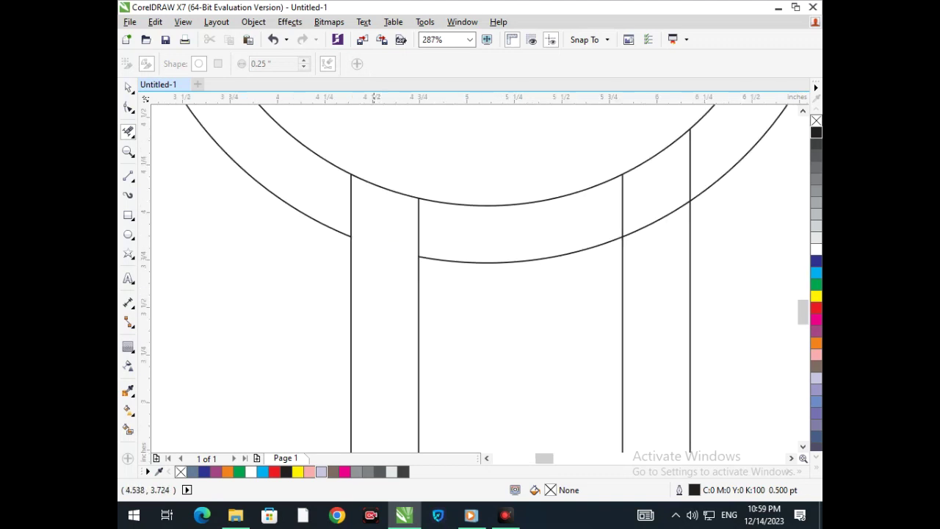
{"action": "left_click", "coordinate": [351, 211]}
{"action": "left_click", "coordinate": [419, 227]}
{"action": "left_click", "coordinate": [624, 211]}
{"action": "left_click", "coordinate": [657, 219]}
{"action": "left_click", "coordinate": [690, 165]}
{"action": "scroll", "coordinate": [554, 270], "scroll_direction": "down", "scroll_amount": 5}
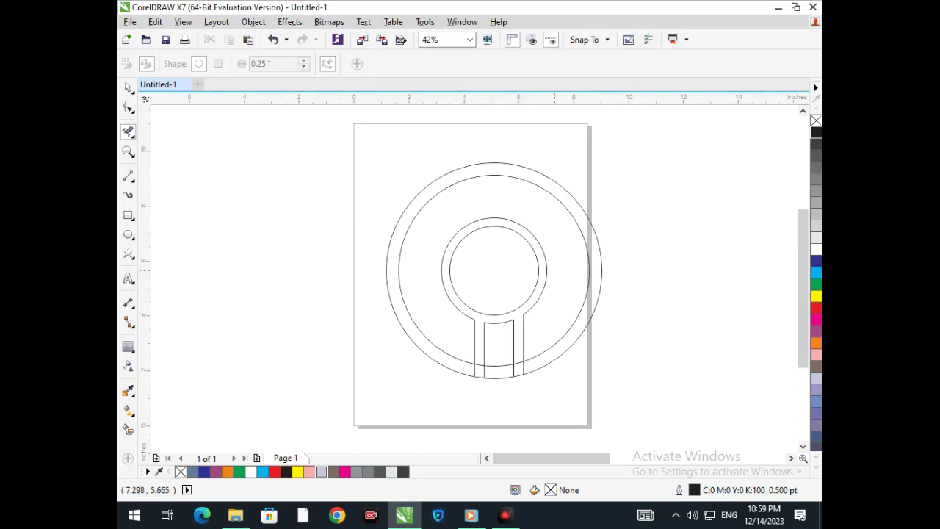
Try opening the large ring between the bars and trimming the leftover segments where the bars meet it
{"action": "left_click", "coordinate": [499, 377]}
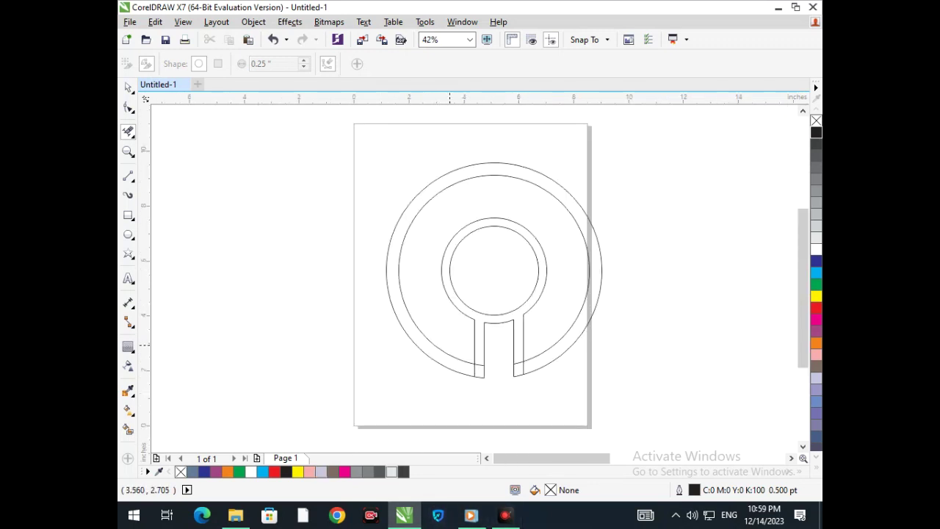
{"action": "scroll", "coordinate": [450, 344], "scroll_direction": "up", "scroll_amount": 4}
{"action": "left_click", "coordinate": [489, 286]}
{"action": "left_click", "coordinate": [461, 315]}
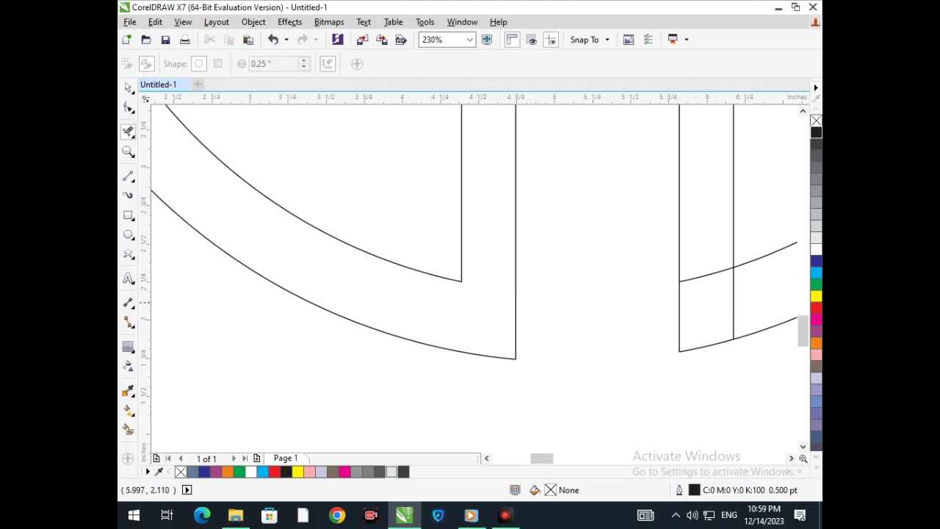
{"action": "left_click", "coordinate": [733, 302]}
{"action": "key", "text": "shift+F4"}
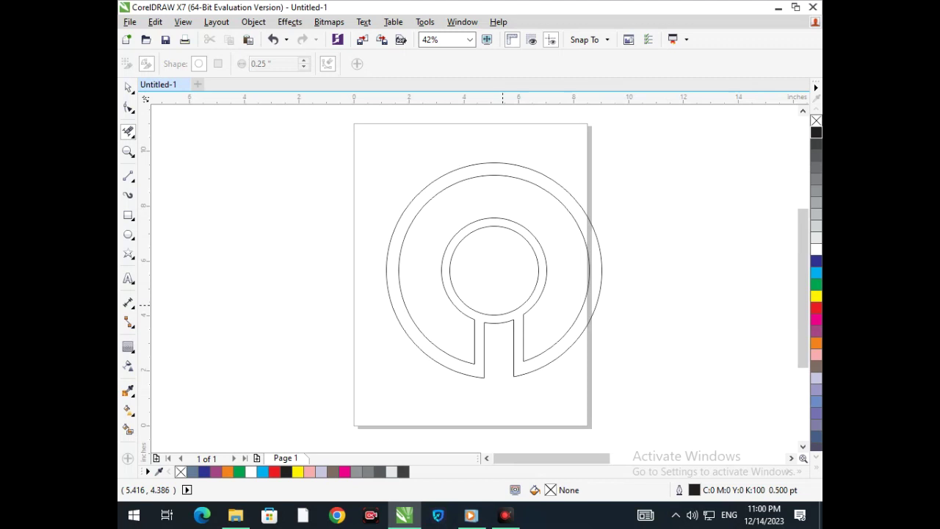
Undo the segment deletions made where the bars meet the small and large rings
{"action": "key", "text": "ctrl+z"}
{"action": "key", "text": "ctrl+z"}
{"action": "key", "text": "ctrl+z"}
Remove both arcs of the small ring between the bars and the leftover segments where each bar joins that ring
{"action": "left_click_drag", "start_coordinate": [500, 305], "coordinate": [494, 340]}
{"action": "key", "text": "ctrl+z"}
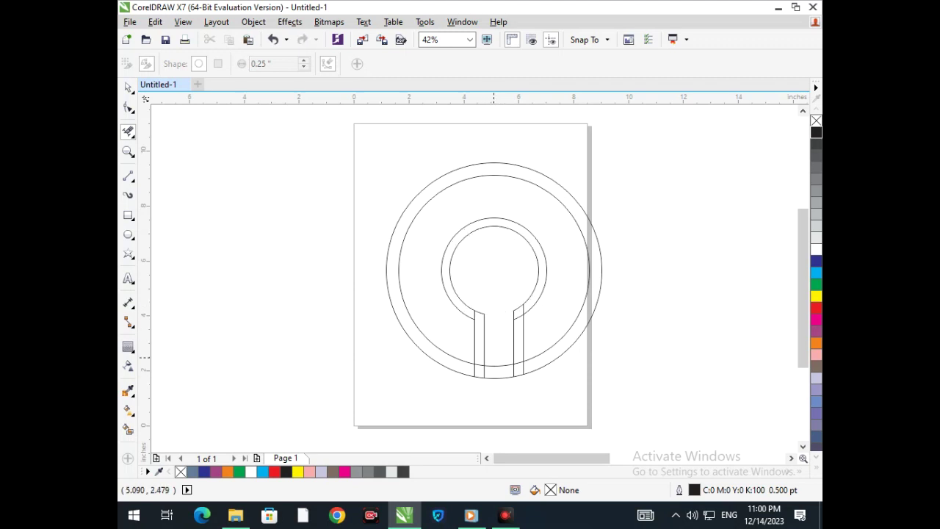
{"action": "scroll", "coordinate": [477, 323], "scroll_direction": "up", "scroll_amount": 5}
{"action": "left_click", "coordinate": [480, 210]}
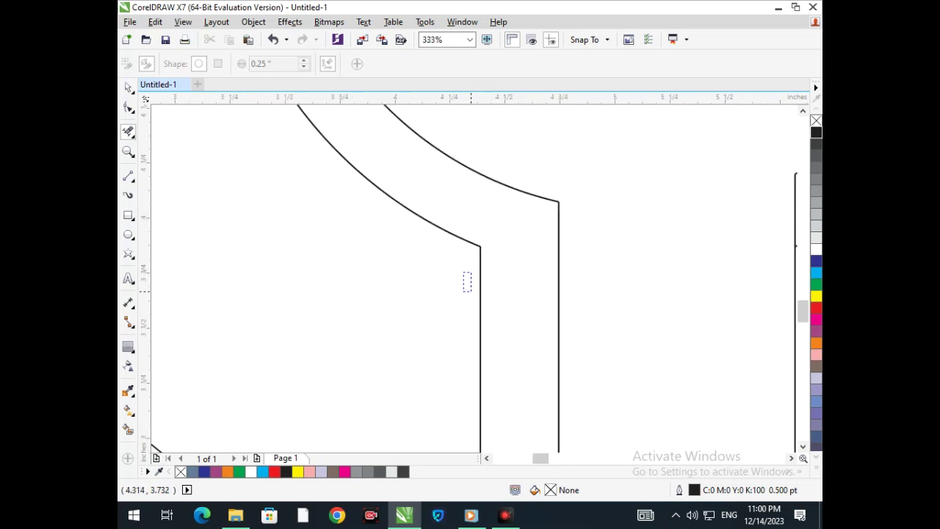
{"action": "scroll", "coordinate": [483, 353], "scroll_direction": "down", "scroll_amount": 5}
{"action": "scroll", "coordinate": [472, 385], "scroll_direction": "up", "scroll_amount": 5}
{"action": "left_click", "coordinate": [461, 264]}
{"action": "left_click", "coordinate": [499, 226]}
{"action": "key", "text": "F3"}
Remove the large ring's arcs between the bars and the leftover segments where the left bar joins it
{"action": "left_click_drag", "start_coordinate": [499, 323], "coordinate": [504, 419]}
{"action": "scroll", "coordinate": [518, 376], "scroll_direction": "up", "scroll_amount": 5}
{"action": "left_click", "coordinate": [571, 264]}
{"action": "left_click", "coordinate": [522, 340]}
{"action": "key", "text": "F3"}
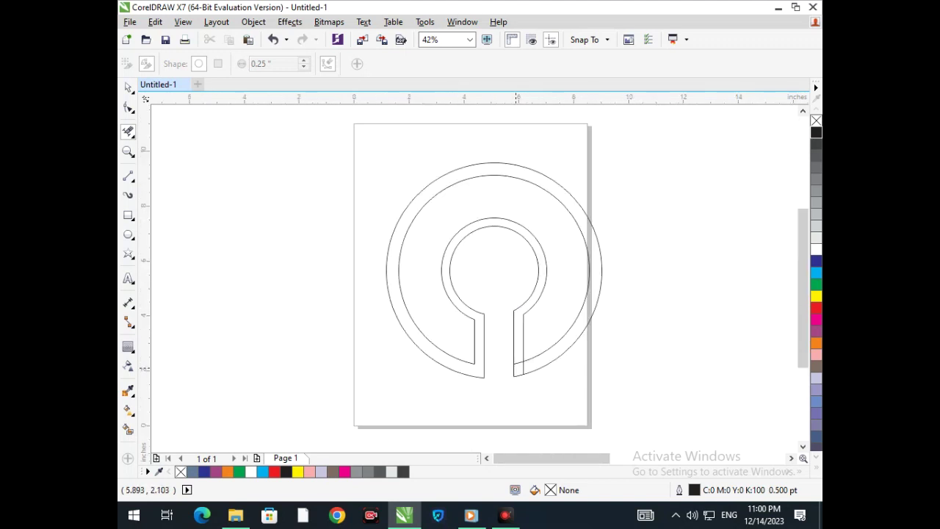
Delete the overlapping arc and edge segments where the right bar joins the large ring
{"action": "scroll", "coordinate": [505, 355], "scroll_direction": "up", "scroll_amount": 5}
{"action": "left_click", "coordinate": [518, 362]}
{"action": "left_click", "coordinate": [524, 366]}
{"action": "key", "text": "F3"}
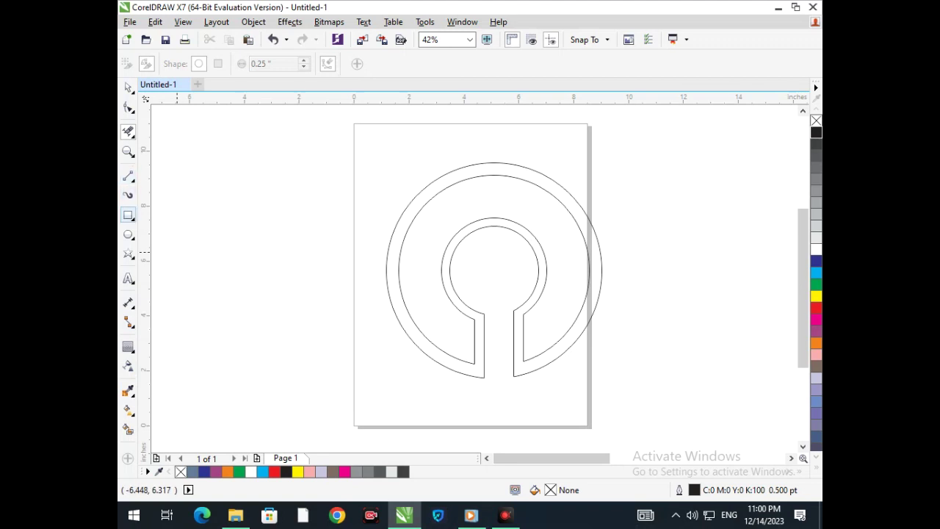
Draw a rectangle about 0.97 by 1.66 inches across the top of the large ring and centre it horizontally on the circles
{"action": "left_click", "coordinate": [128, 216]}
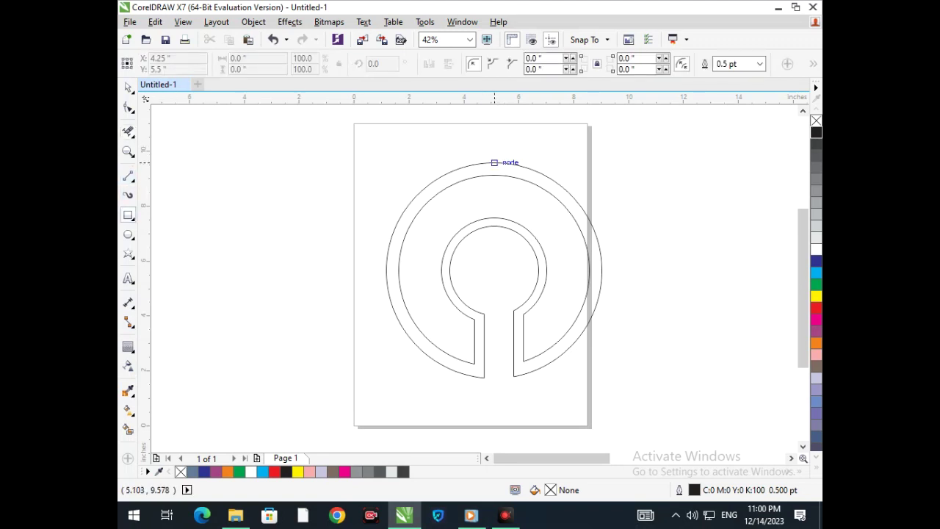
{"action": "left_click_drag", "start_coordinate": [494, 162], "coordinate": [506, 207]}
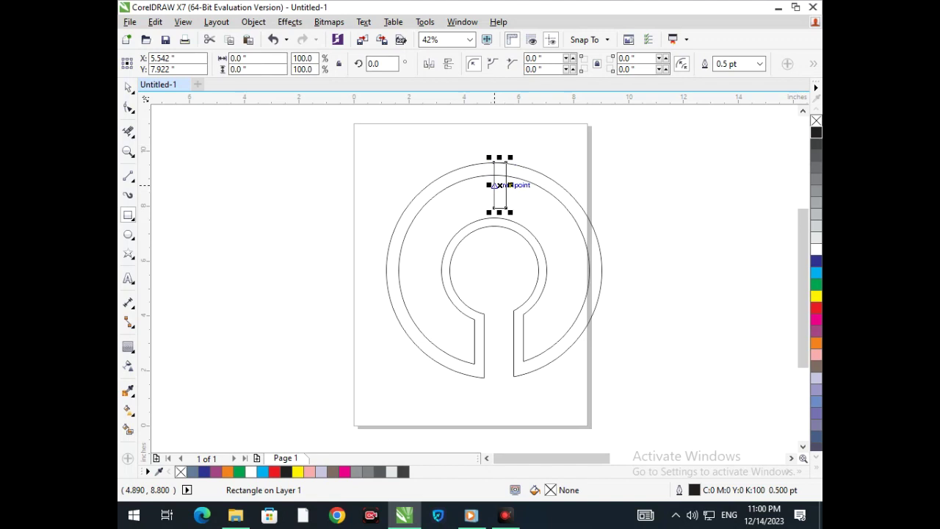
{"action": "mouse_move", "coordinate": [493, 185]}
{"action": "left_mouse_down"}
{"action": "mouse_move", "coordinate": [485, 188]}
{"action": "mouse_move", "coordinate": [499, 207]}
{"action": "mouse_move", "coordinate": [478, 203]}
{"action": "mouse_move", "coordinate": [500, 192]}
{"action": "mouse_move", "coordinate": [486, 185]}
{"action": "mouse_move", "coordinate": [496, 189]}
{"action": "left_mouse_up"}
{"action": "left_click", "coordinate": [128, 87]}
{"action": "left_click", "coordinate": [391, 164]}
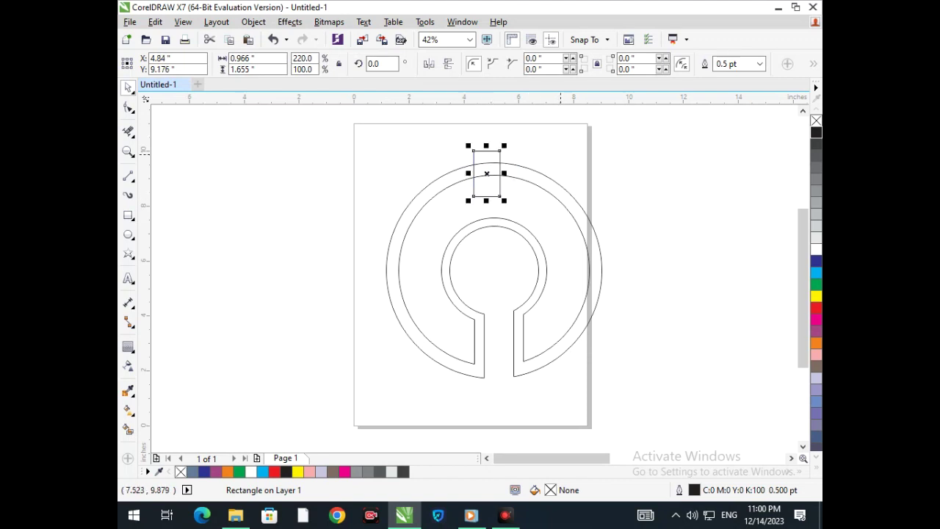
{"action": "left_click_drag", "start_coordinate": [487, 151], "coordinate": [493, 151]}
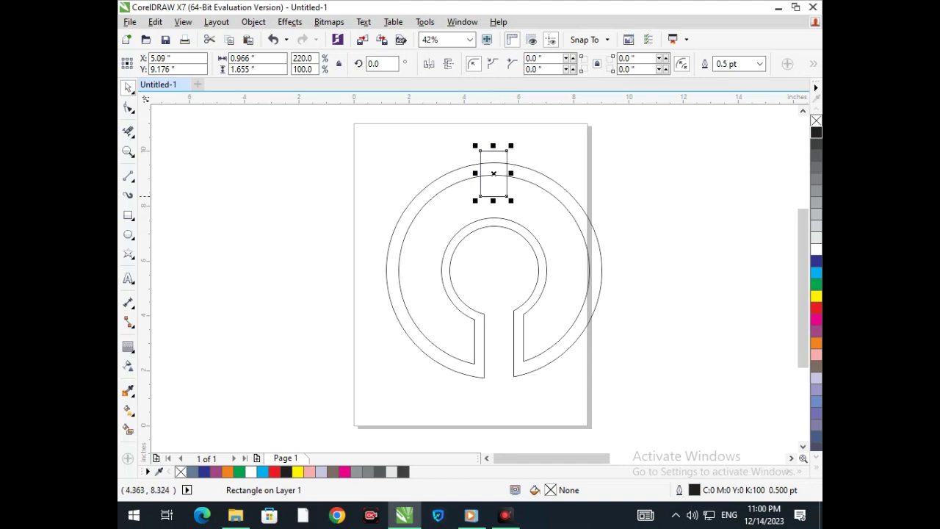
Create a copy of the top rectangle widened about its centre to about 2 inches
{"action": "left_click_drag", "start_coordinate": [475, 174], "coordinate": [465, 179]}
{"action": "right_click", "coordinate": [466, 178]}
{"action": "left_click", "coordinate": [356, 187]}
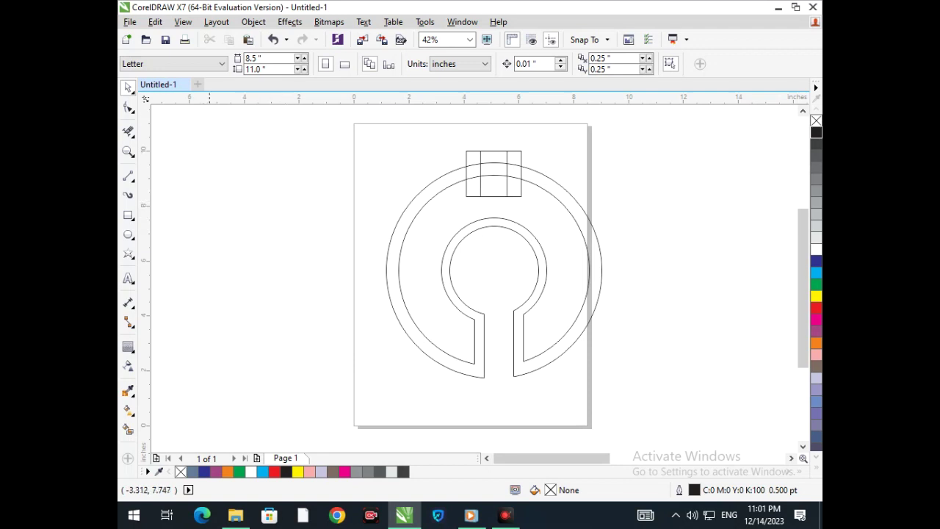
Add a node to the large ring's inner circle at the narrower rectangle's left edge and try moving it upward
{"action": "left_click", "coordinate": [128, 108]}
{"action": "key", "text": "F2"}
{"action": "left_click_drag", "start_coordinate": [466, 157], "coordinate": [494, 184]}
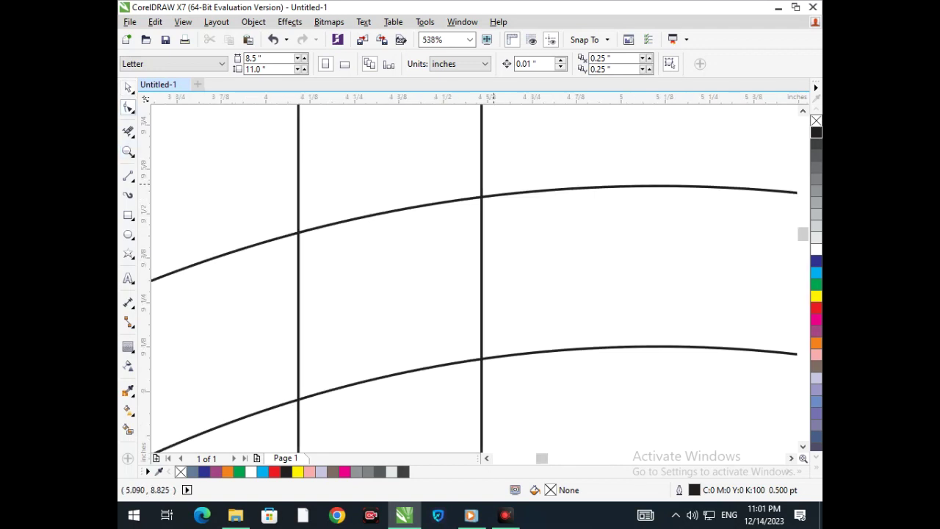
{"action": "left_click", "coordinate": [480, 360]}
{"action": "left_click", "coordinate": [480, 359]}
{"action": "double_click", "coordinate": [480, 360]}
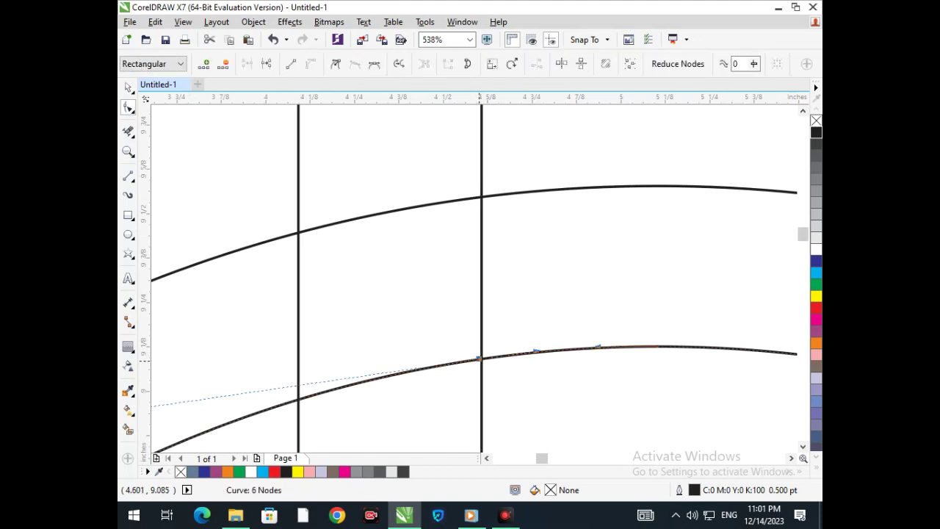
{"action": "left_click_drag", "start_coordinate": [480, 359], "coordinate": [482, 312]}
{"action": "key", "text": "ctrl+z"}
{"action": "key", "text": "ctrl+z"}
{"action": "double_click", "coordinate": [477, 359]}
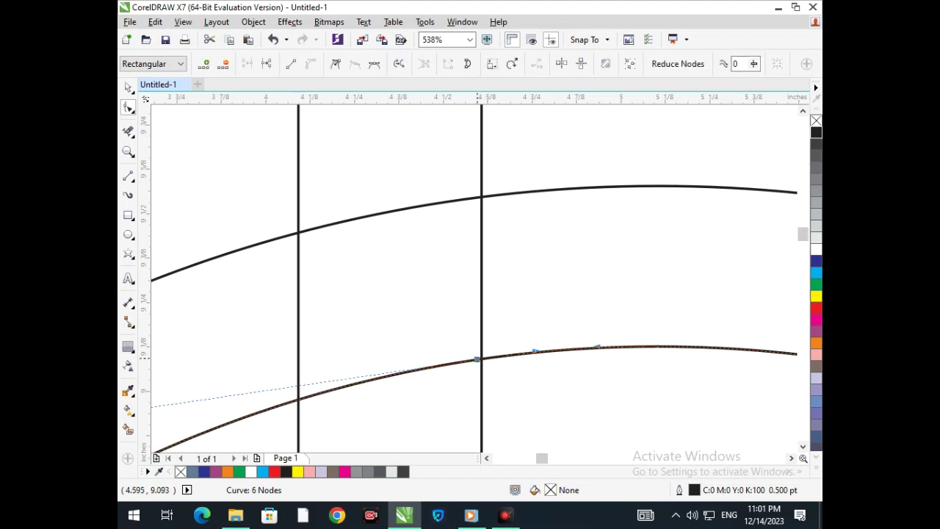
{"action": "left_click_drag", "start_coordinate": [476, 359], "coordinate": [475, 343]}
{"action": "key", "text": "ctrl+z"}
Try adding a node at the wider rectangle's left edge and raising the inner circle into a slope between both edges
{"action": "left_click", "coordinate": [301, 397]}
{"action": "double_click", "coordinate": [300, 397]}
{"action": "left_click_drag", "start_coordinate": [480, 359], "coordinate": [481, 274]}
{"action": "left_click_drag", "start_coordinate": [424, 297], "coordinate": [427, 309]}
{"action": "left_click_drag", "start_coordinate": [356, 383], "coordinate": [379, 347]}
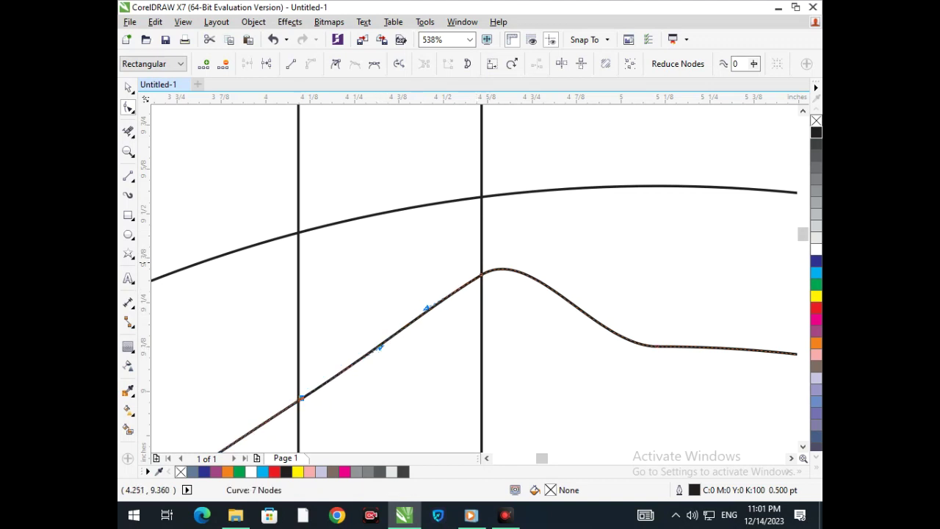
Try adding nodes to the outermost circle at both left rectangle edges and pulling the curve down to meet the inner one
{"action": "left_click", "coordinate": [299, 232]}
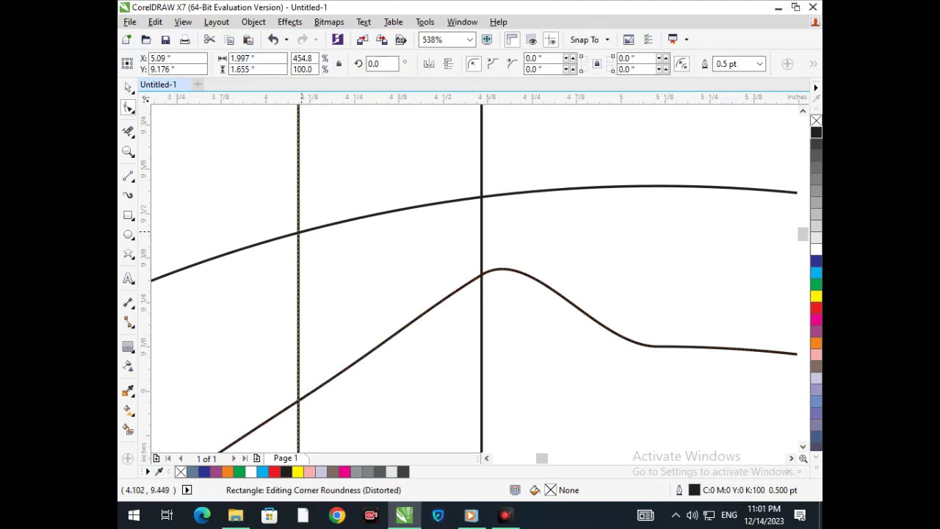
{"action": "left_click", "coordinate": [299, 233]}
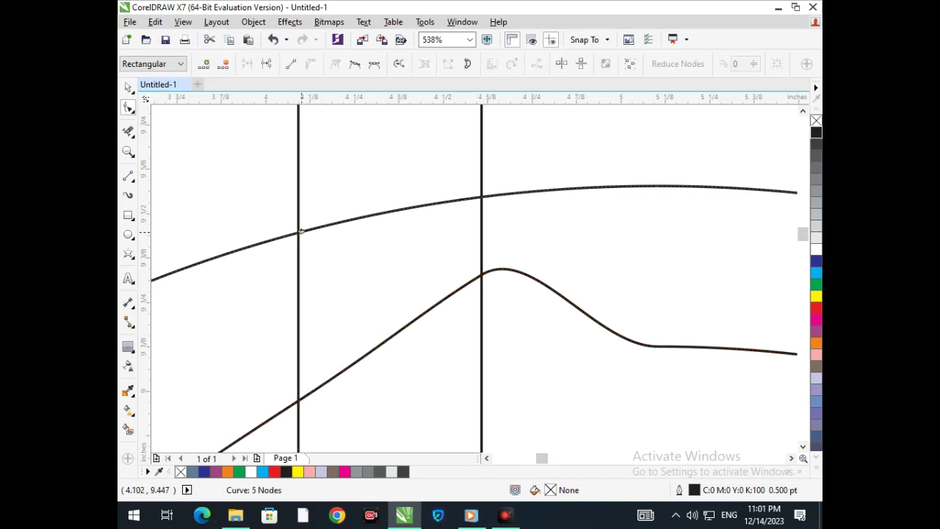
{"action": "double_click", "coordinate": [300, 232]}
{"action": "double_click", "coordinate": [481, 197]}
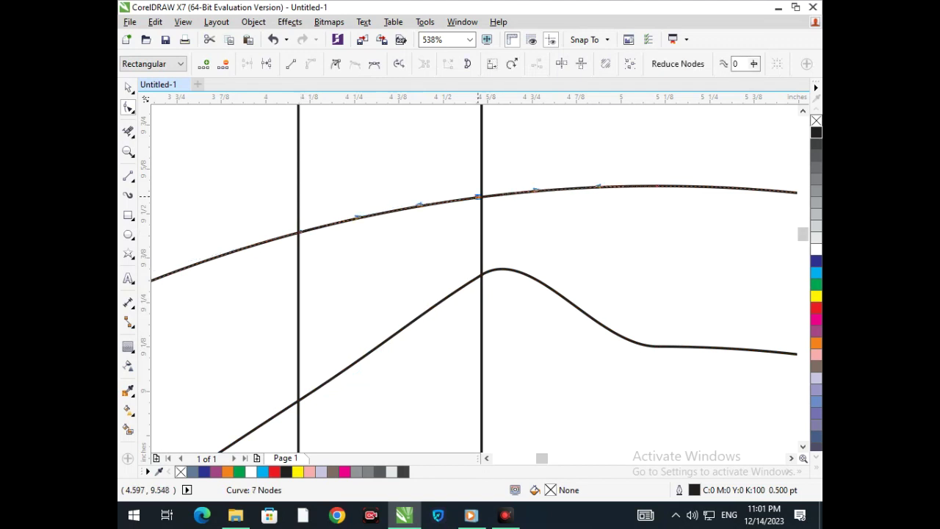
{"action": "left_click_drag", "start_coordinate": [481, 197], "coordinate": [482, 273]}
{"action": "left_click_drag", "start_coordinate": [358, 216], "coordinate": [406, 263]}
{"action": "key", "text": "shift+F4"}
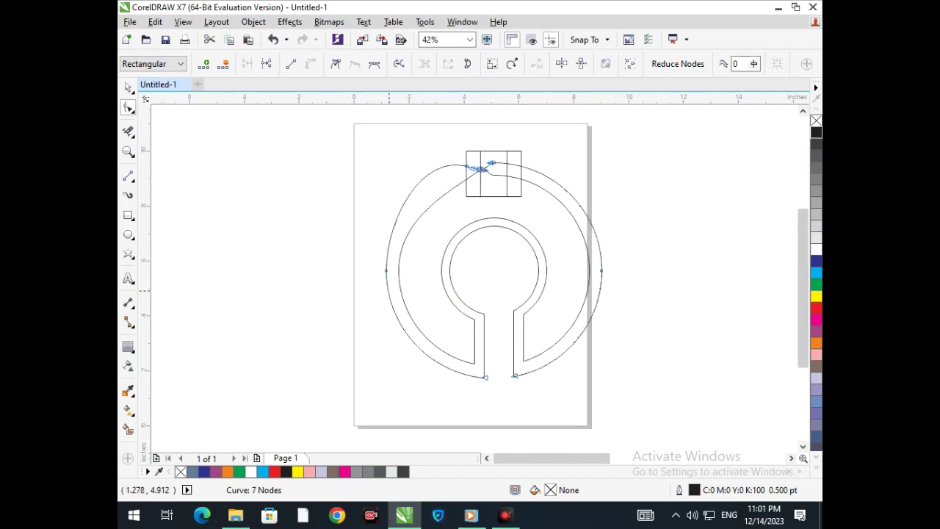
Undo the node edits on both large circles, back to the single node added on the inner one
{"action": "key", "text": "ctrl+z"}
{"action": "key", "text": "ctrl+z"}
{"action": "key", "text": "ctrl+z"}
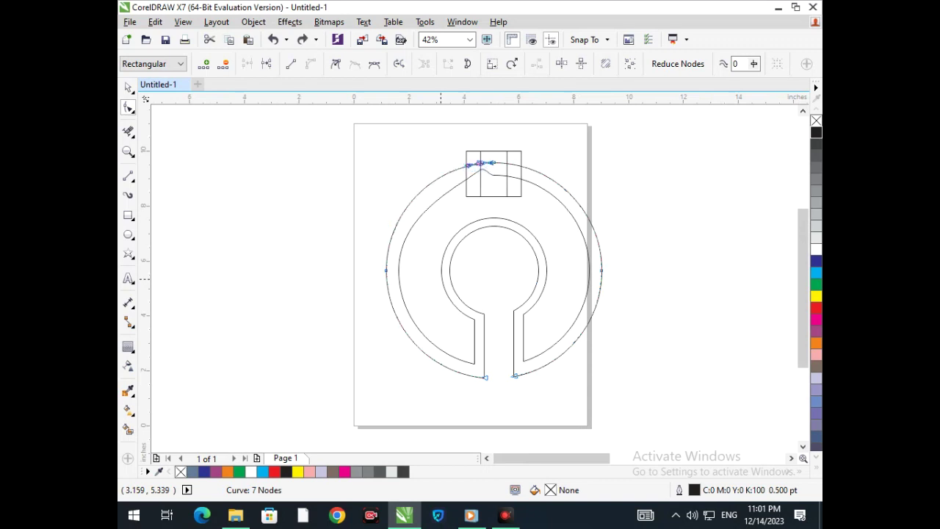
{"action": "key", "text": "ctrl+z"}
{"action": "key", "text": "ctrl+z"}
{"action": "key", "text": "ctrl+z"}
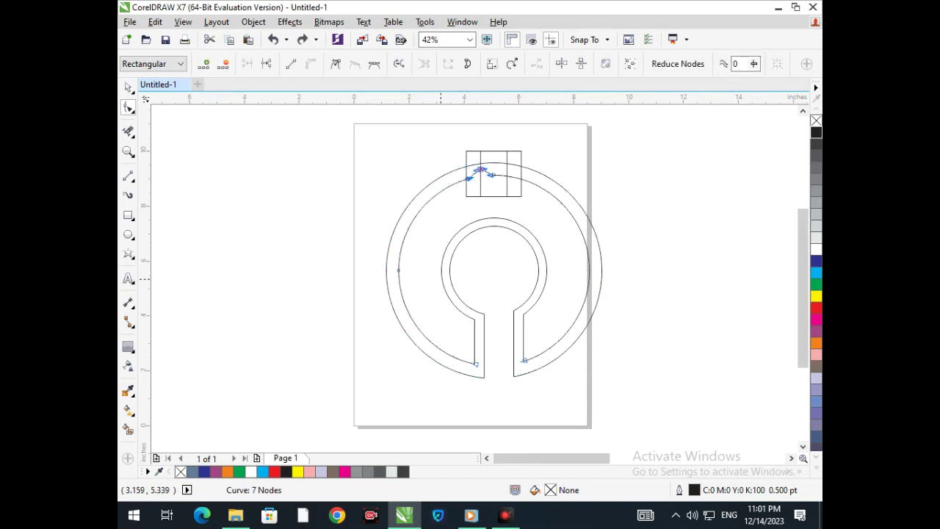
{"action": "key", "text": "ctrl+z"}
{"action": "key", "text": "ctrl+z"}
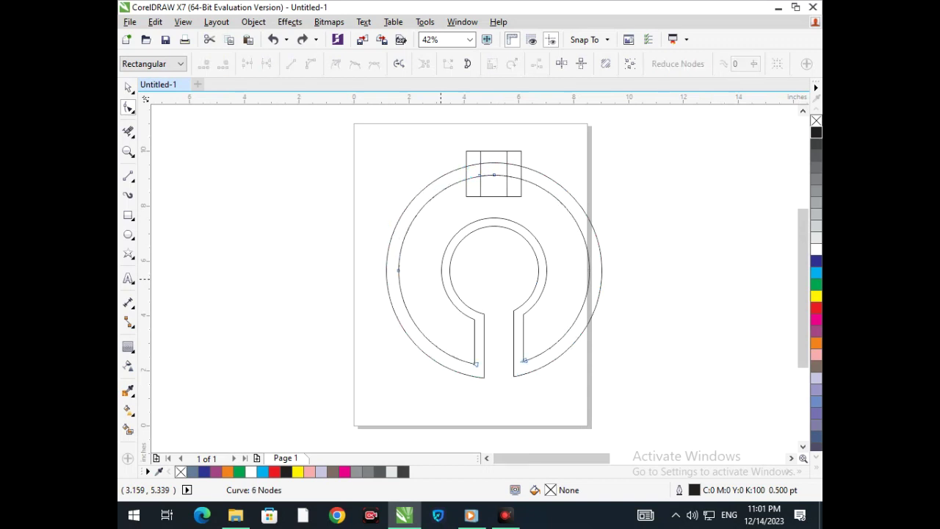
{"action": "key", "text": "ctrl+z"}
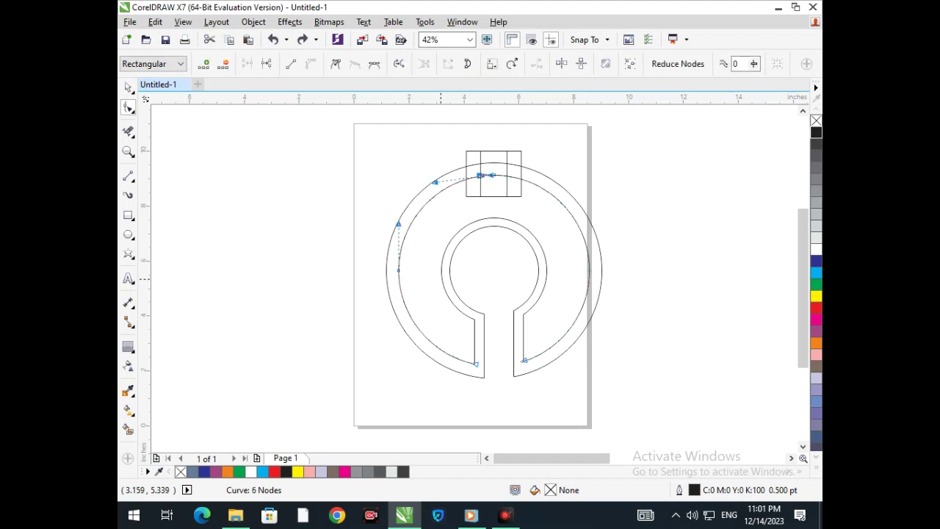
Add a node to the large ring's inner circle exactly where the wider rectangle's left edge crosses it
{"action": "scroll", "coordinate": [480, 168], "scroll_direction": "up", "scroll_amount": 4}
{"action": "scroll", "coordinate": [393, 144], "scroll_direction": "up", "scroll_amount": 3}
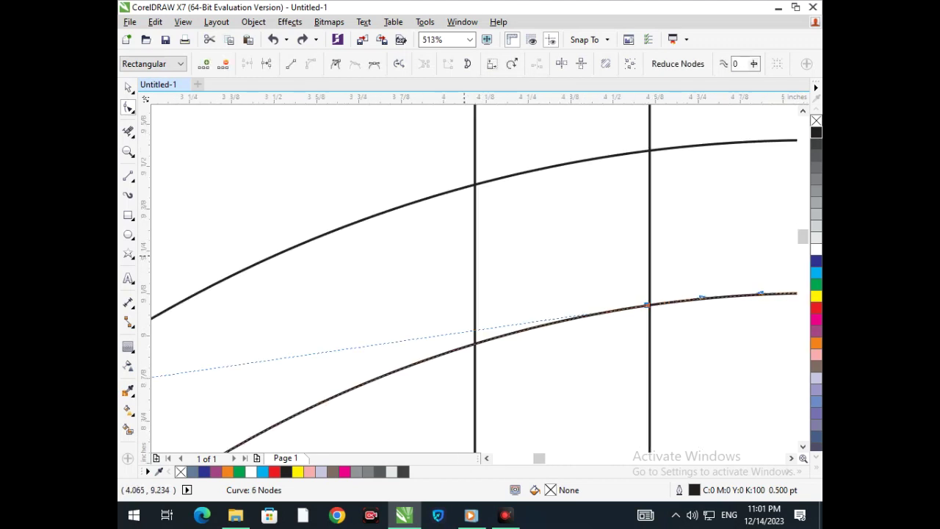
{"action": "scroll", "coordinate": [476, 336], "scroll_direction": "up", "scroll_amount": 7}
{"action": "double_click", "coordinate": [509, 302]}
{"action": "double_click", "coordinate": [522, 298]}
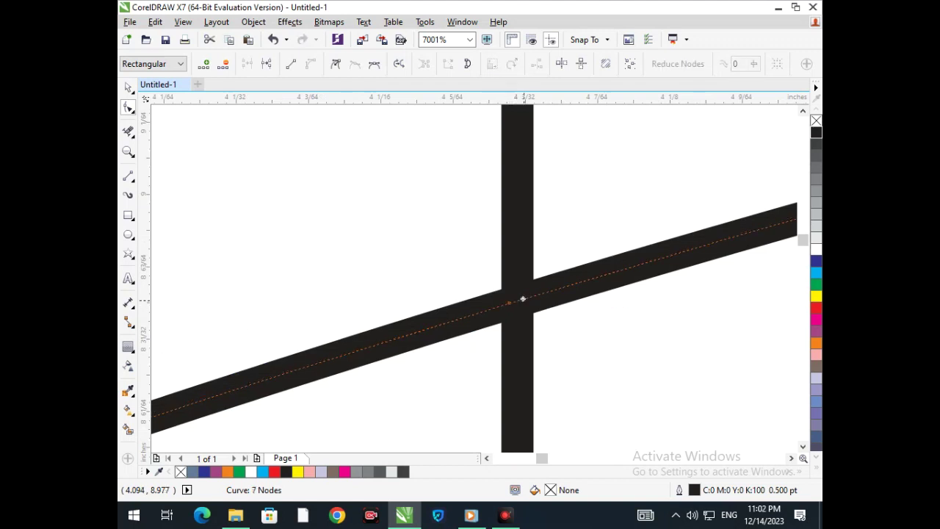
Add two nodes to the outermost circle where the wider rectangle's left edge crosses it, one on each side of the edge line
{"action": "key", "text": "F3"}
{"action": "scroll", "coordinate": [474, 340], "scroll_direction": "up", "scroll_amount": 7}
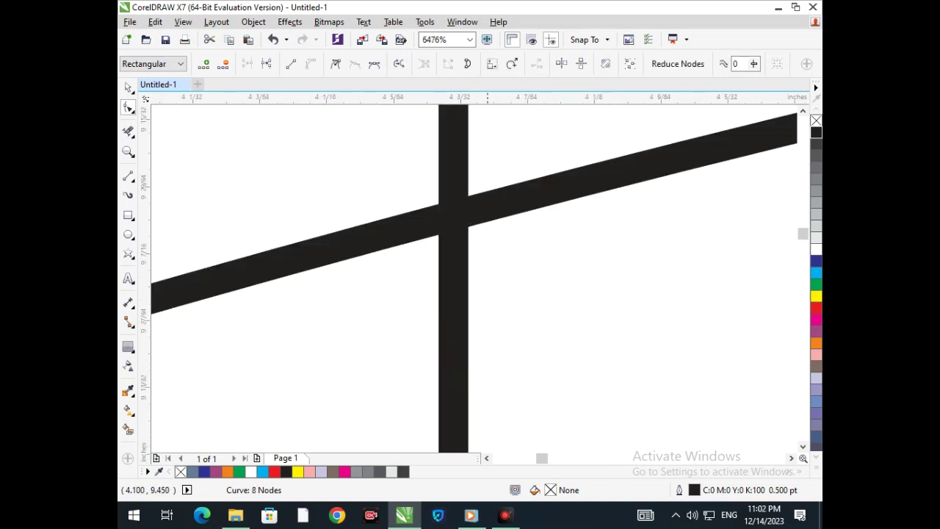
{"action": "scroll", "coordinate": [450, 199], "scroll_direction": "up", "scroll_amount": 4}
{"action": "left_click", "coordinate": [419, 278]}
{"action": "left_click", "coordinate": [418, 277]}
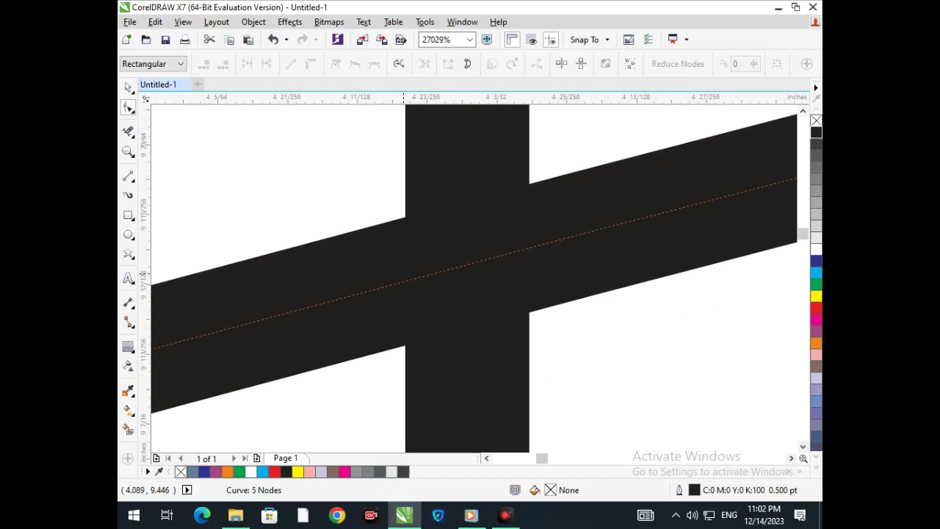
{"action": "double_click", "coordinate": [420, 277]}
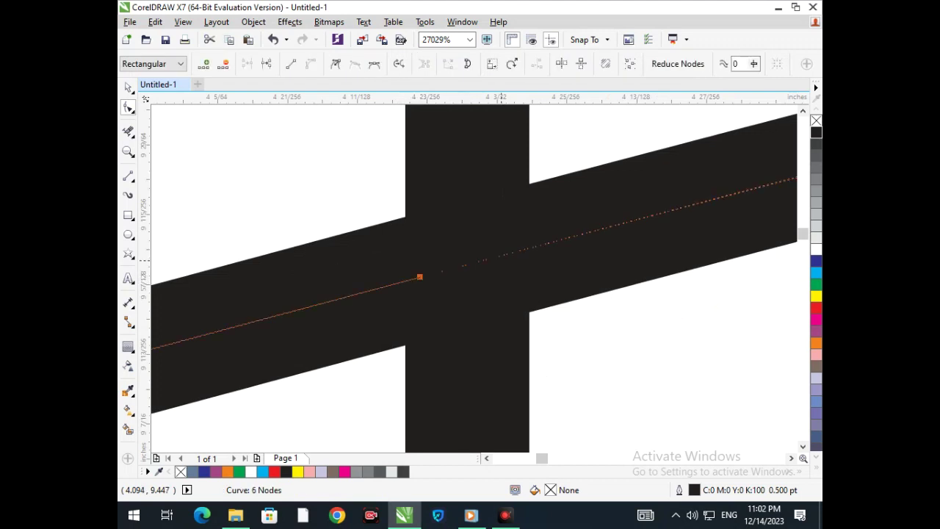
{"action": "double_click", "coordinate": [506, 255]}
{"action": "key", "text": "F3"}
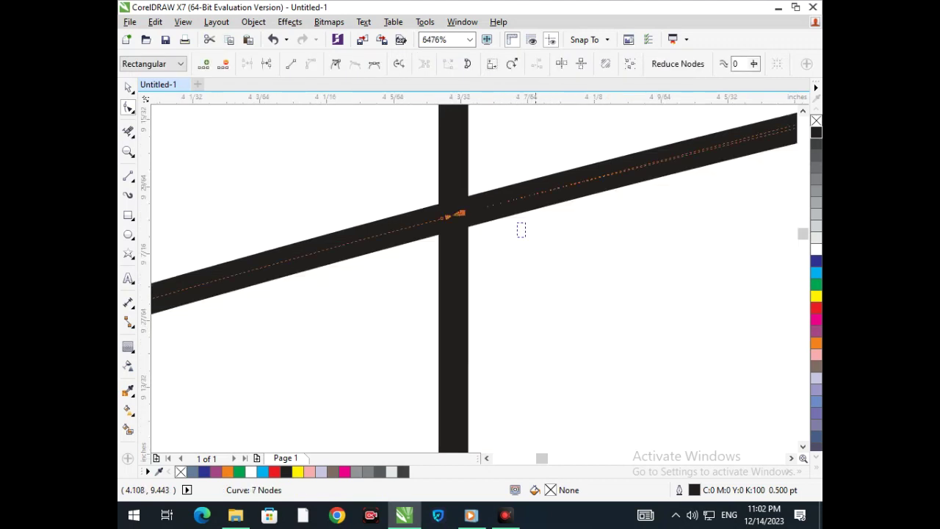
Add two nodes to the outermost circle where the narrower rectangle's left edge crosses it
{"action": "key", "text": "F3"}
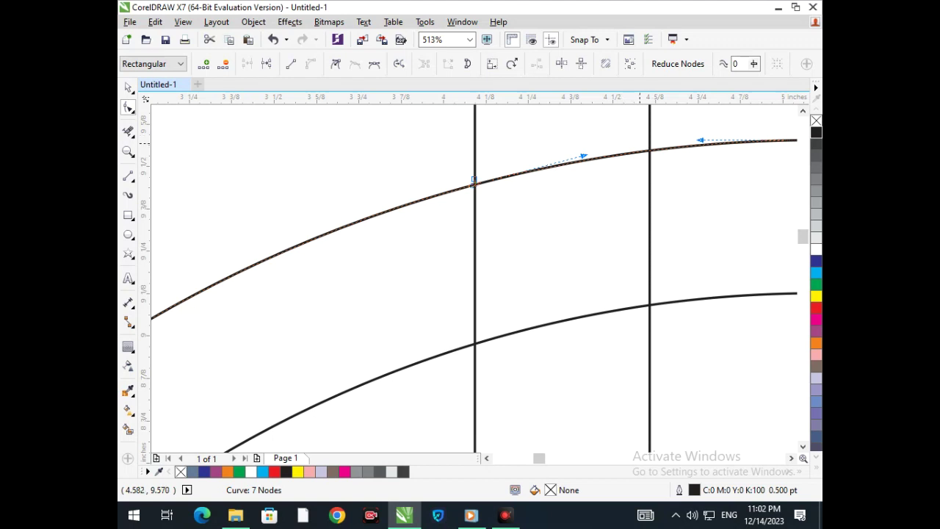
{"action": "key", "text": "F3"}
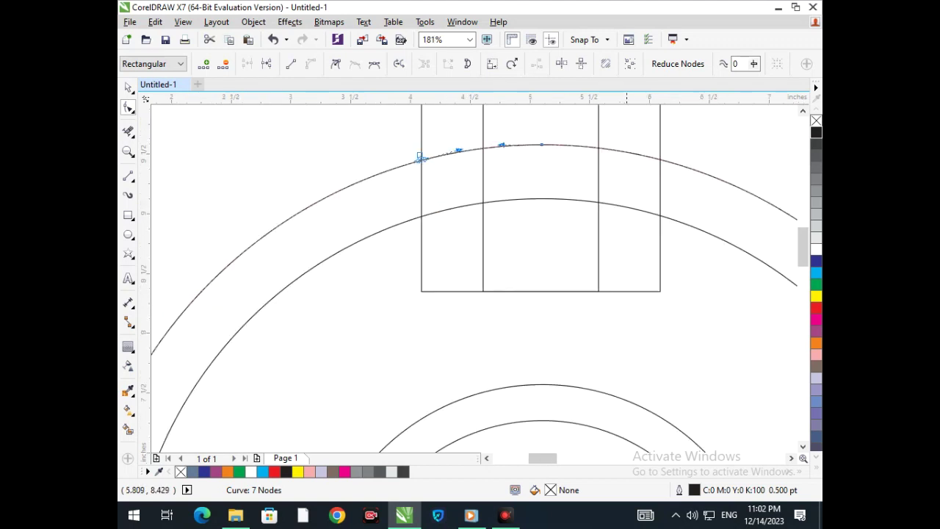
{"action": "key", "text": "F2"}
{"action": "left_click_drag", "start_coordinate": [471, 137], "coordinate": [545, 205]}
{"action": "key", "text": "F2"}
{"action": "left_click_drag", "start_coordinate": [330, 148], "coordinate": [368, 188]}
{"action": "double_click", "coordinate": [478, 254]}
{"action": "double_click", "coordinate": [442, 257]}
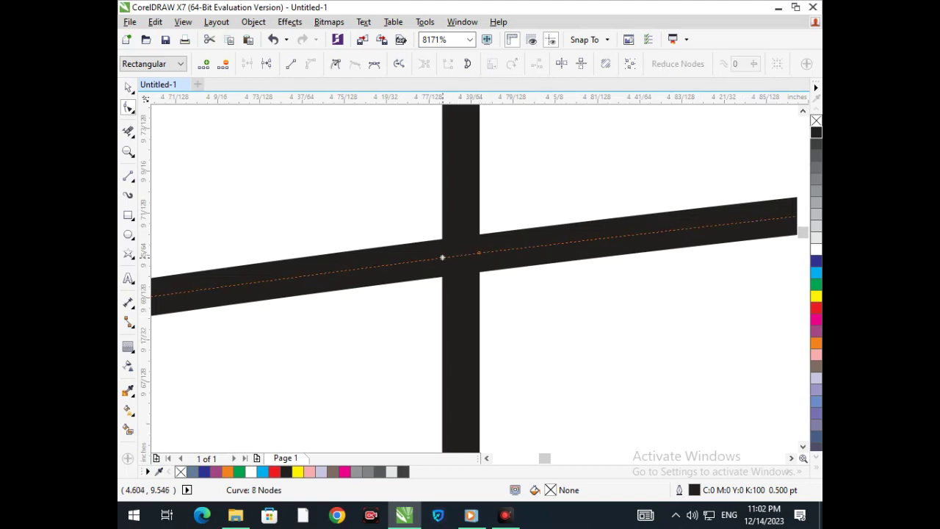
{"action": "key", "text": "F3"}
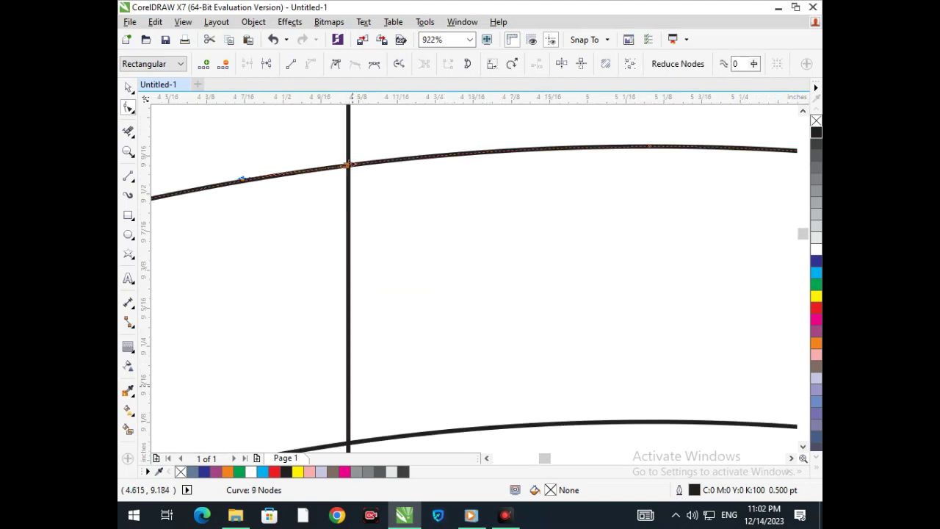
Add a node to the large ring's inner circle just beside the existing one at the narrower rectangle's left edge
{"action": "key", "text": "F3"}
{"action": "key", "text": "F2"}
{"action": "left_click_drag", "start_coordinate": [474, 190], "coordinate": [486, 204]}
{"action": "key", "text": "F2"}
{"action": "left_click_drag", "start_coordinate": [504, 361], "coordinate": [597, 449]}
{"action": "left_click", "coordinate": [536, 291]}
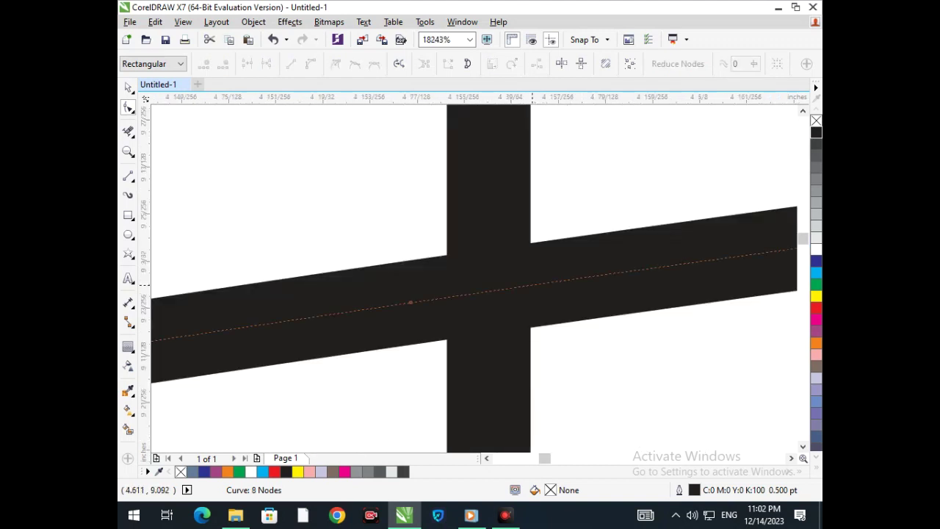
{"action": "double_click", "coordinate": [532, 285]}
{"action": "left_click", "coordinate": [449, 297]}
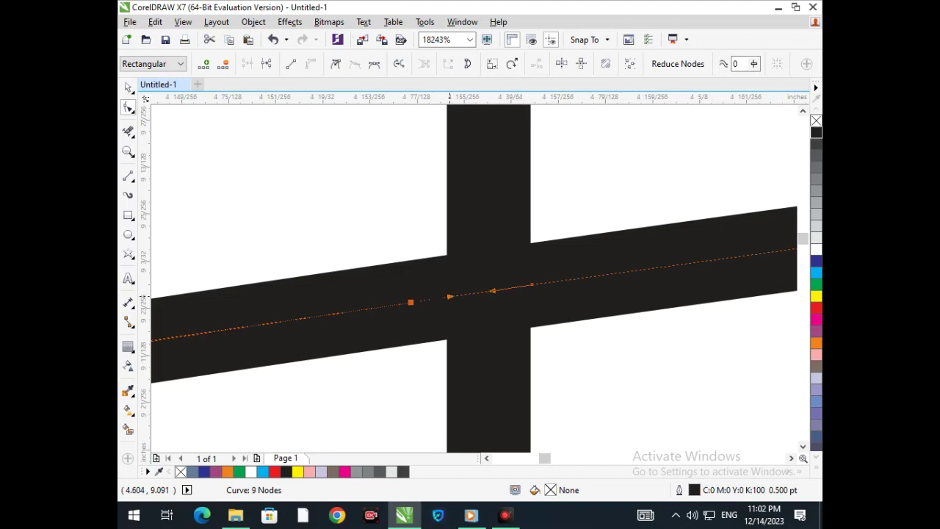
Raise the inner circle's node at the narrower rectangle's left edge between both large circles, bending the curve into a slope
{"action": "scroll", "coordinate": [483, 327], "scroll_direction": "down", "scroll_amount": 3}
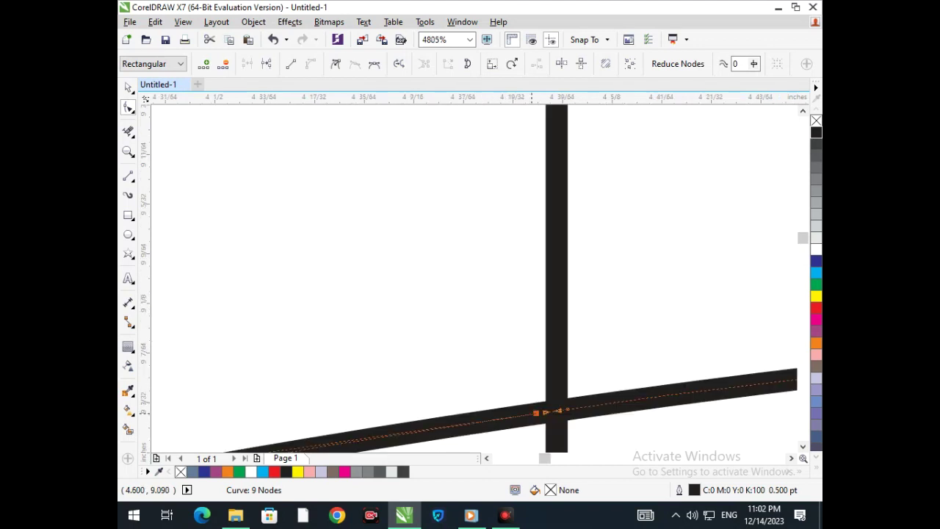
{"action": "left_click_drag", "start_coordinate": [537, 413], "coordinate": [556, 167]}
{"action": "scroll", "coordinate": [478, 195], "scroll_direction": "down", "scroll_amount": 7}
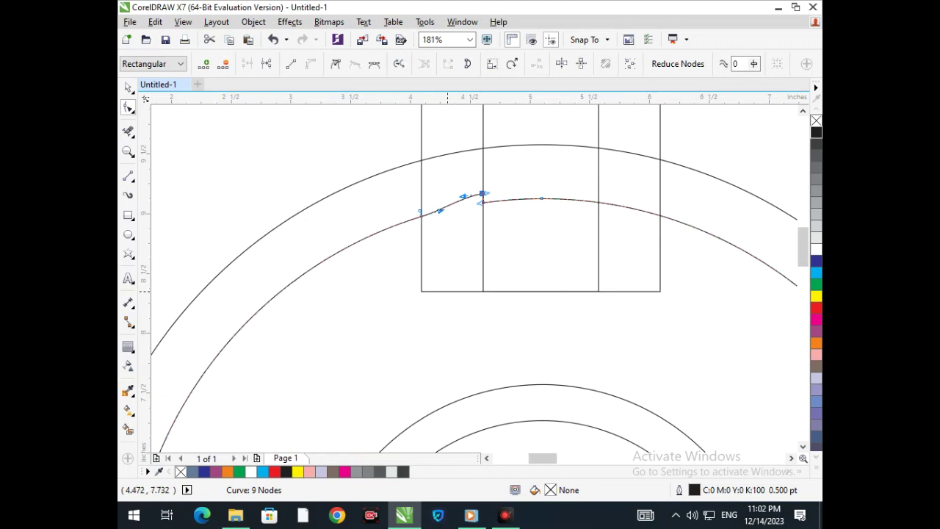
{"action": "left_click_drag", "start_coordinate": [483, 193], "coordinate": [483, 175]}
{"action": "left_click_drag", "start_coordinate": [439, 212], "coordinate": [468, 180]}
{"action": "mouse_move", "coordinate": [462, 177]}
{"action": "left_mouse_down"}
{"action": "mouse_move", "coordinate": [457, 189]}
{"action": "mouse_move", "coordinate": [469, 181]}
{"action": "left_mouse_up"}
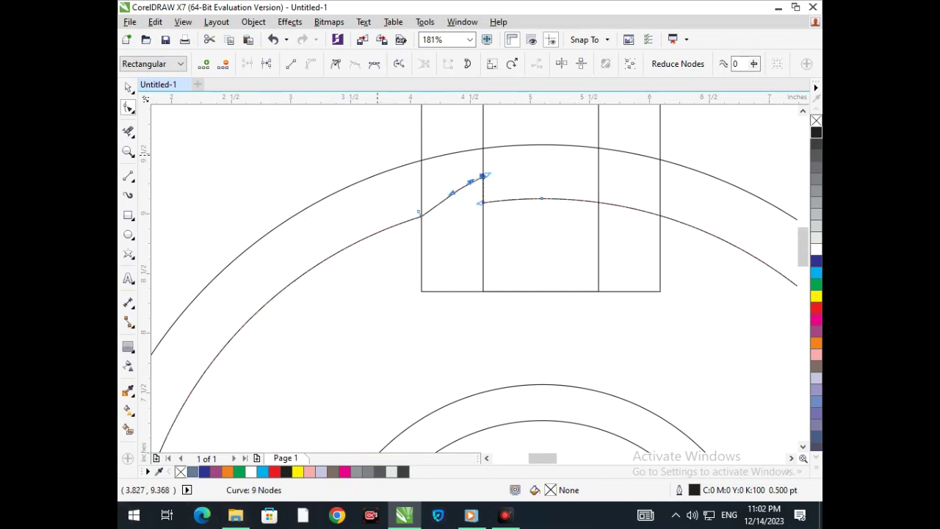
Adjust the slope's curve handles to flatten it between the left edges of both rectangles
{"action": "key", "text": "F2"}
{"action": "left_click_drag", "start_coordinate": [376, 145], "coordinate": [540, 248]}
{"action": "left_click", "coordinate": [455, 265]}
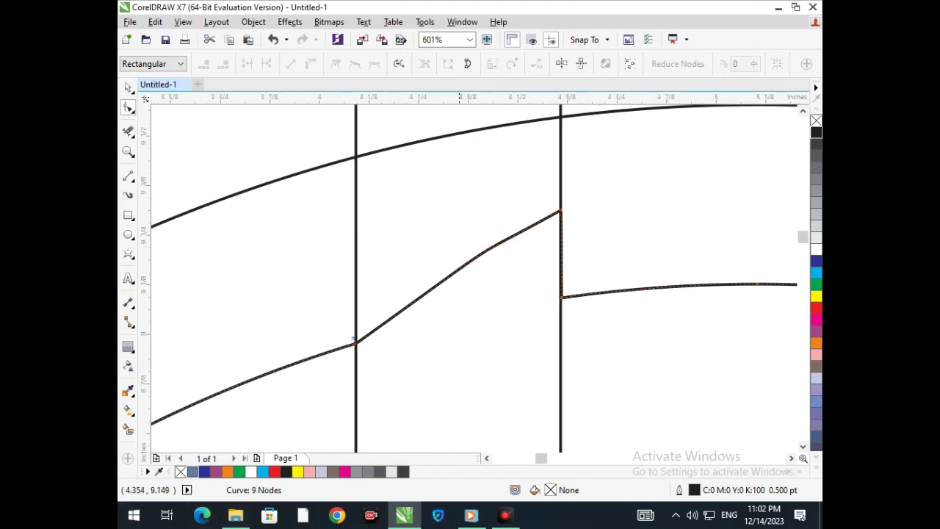
{"action": "left_click", "coordinate": [482, 252]}
{"action": "left_click_drag", "start_coordinate": [455, 268], "coordinate": [448, 288]}
{"action": "left_click_drag", "start_coordinate": [520, 225], "coordinate": [561, 209]}
{"action": "left_click_drag", "start_coordinate": [448, 288], "coordinate": [434, 291]}
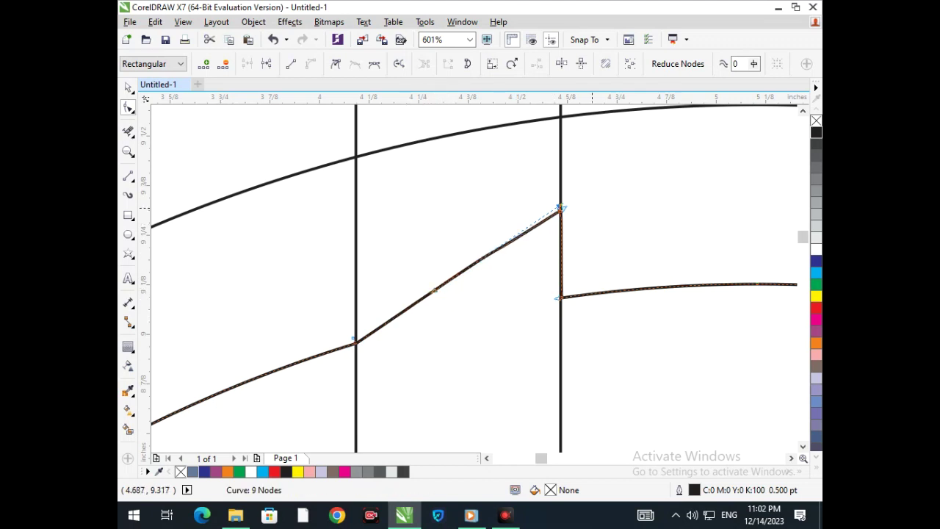
Try repositioning the slope's upper node handle and deleting the sloped segment of the inner circle
{"action": "left_click_drag", "start_coordinate": [560, 209], "coordinate": [534, 257]}
{"action": "key", "text": "ctrl+z"}
{"action": "left_click_drag", "start_coordinate": [561, 209], "coordinate": [482, 335]}
{"action": "key", "text": "ctrl+z"}
{"action": "left_click", "coordinate": [436, 289]}
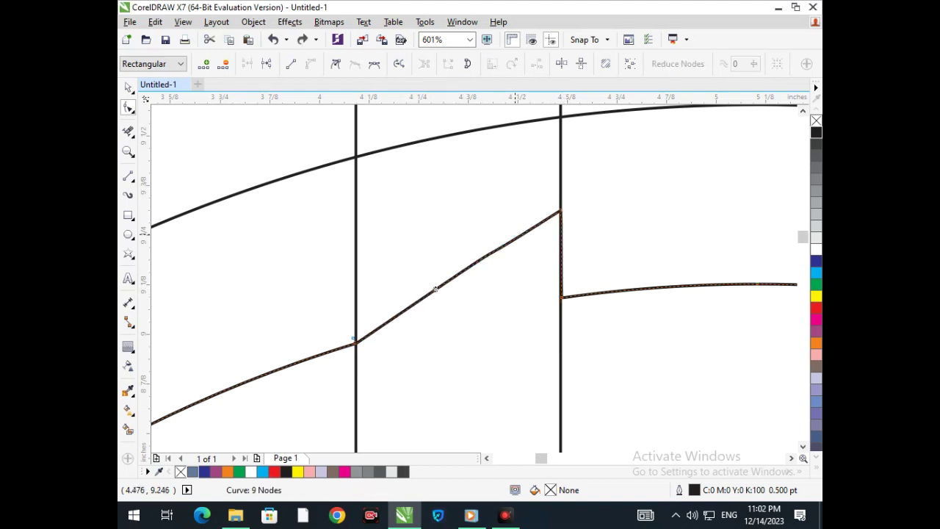
{"action": "key", "text": "Delete"}
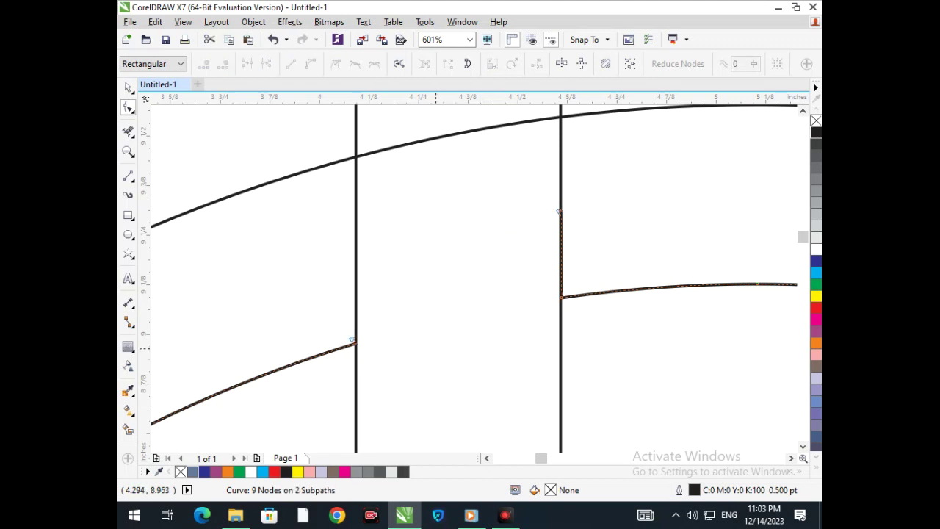
{"action": "key", "text": "ctrl+z"}
Raise the slope's upper node along the narrower rectangle's left edge and realign its handles so the slope runs straight
{"action": "left_click_drag", "start_coordinate": [561, 210], "coordinate": [561, 193]}
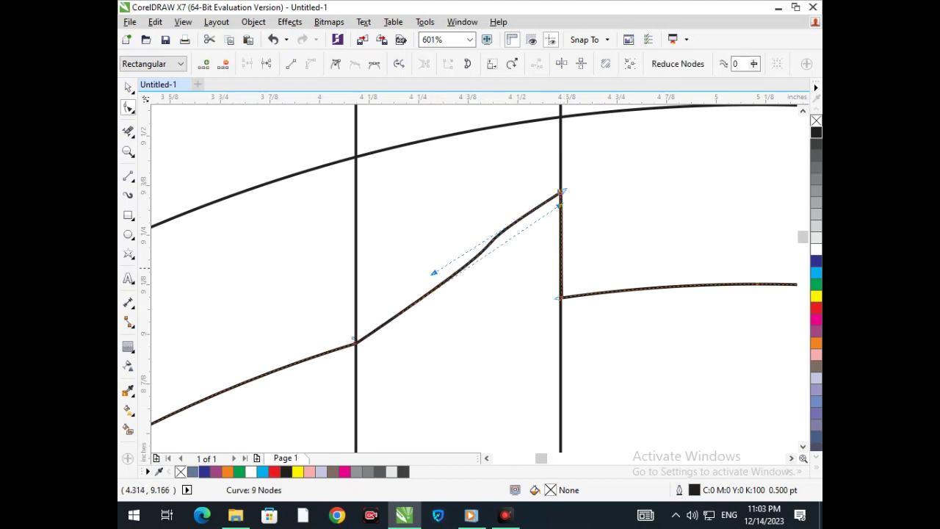
{"action": "left_click_drag", "start_coordinate": [434, 271], "coordinate": [437, 291]}
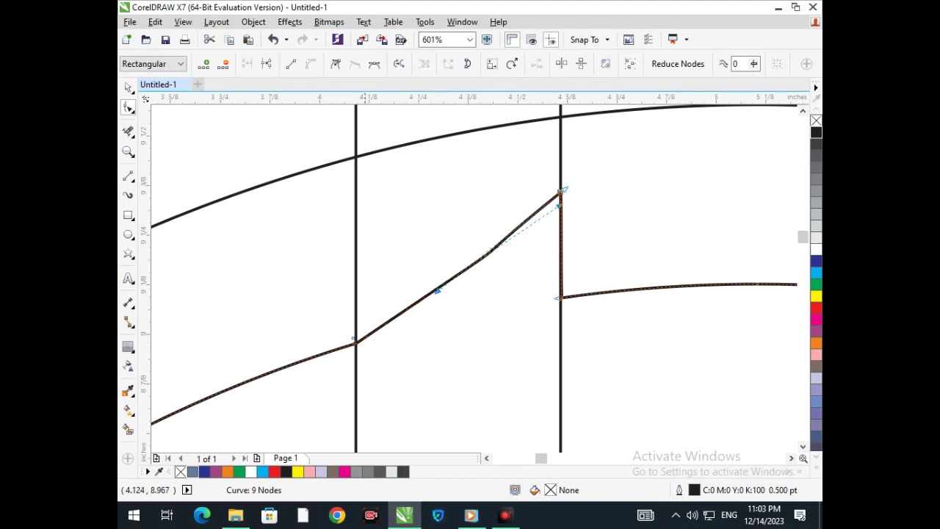
{"action": "left_click", "coordinate": [354, 342]}
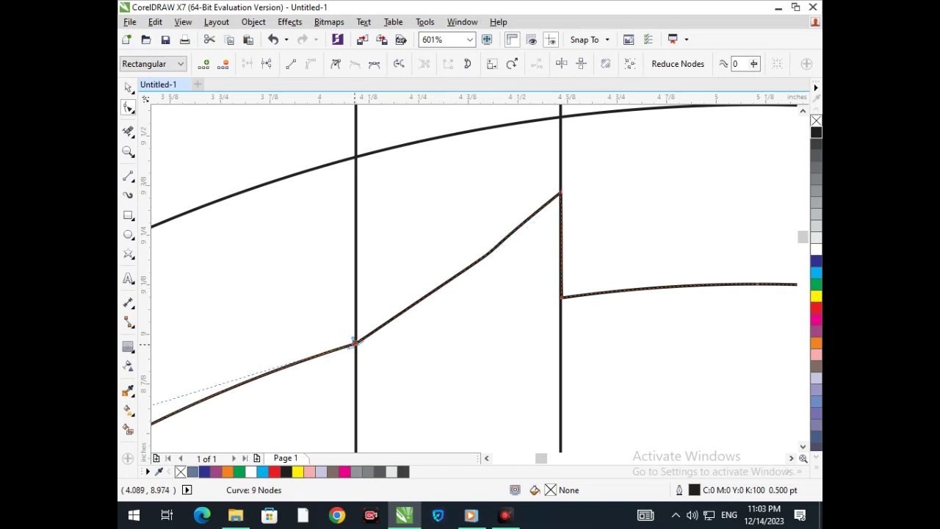
{"action": "left_click", "coordinate": [434, 291]}
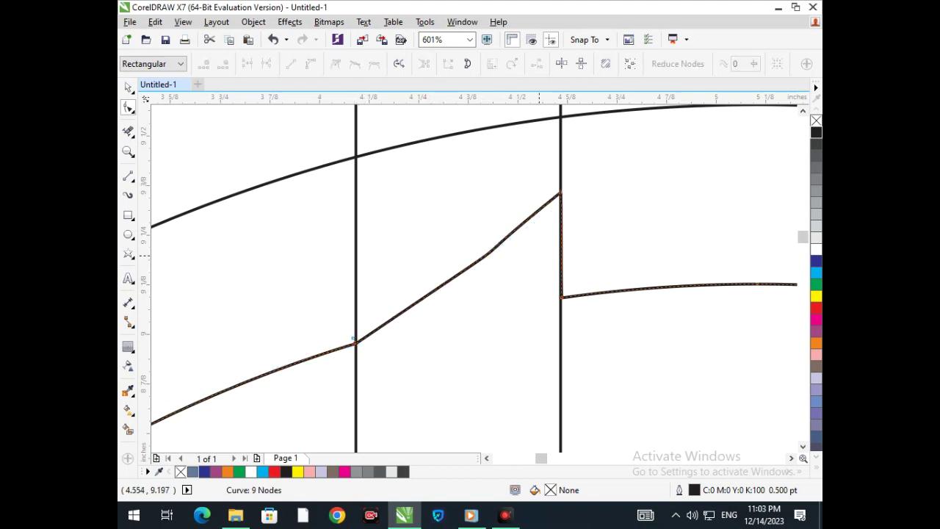
{"action": "key", "text": "ctrl+z"}
{"action": "mouse_move", "coordinate": [559, 193]}
{"action": "left_mouse_down"}
{"action": "mouse_move", "coordinate": [568, 199]}
{"action": "mouse_move", "coordinate": [558, 183]}
{"action": "left_mouse_up"}
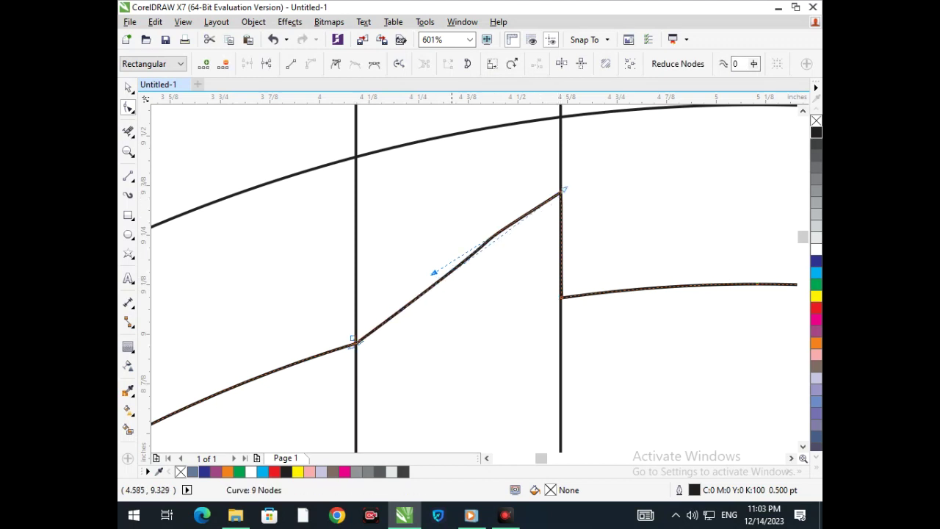
{"action": "left_click_drag", "start_coordinate": [434, 272], "coordinate": [436, 284]}
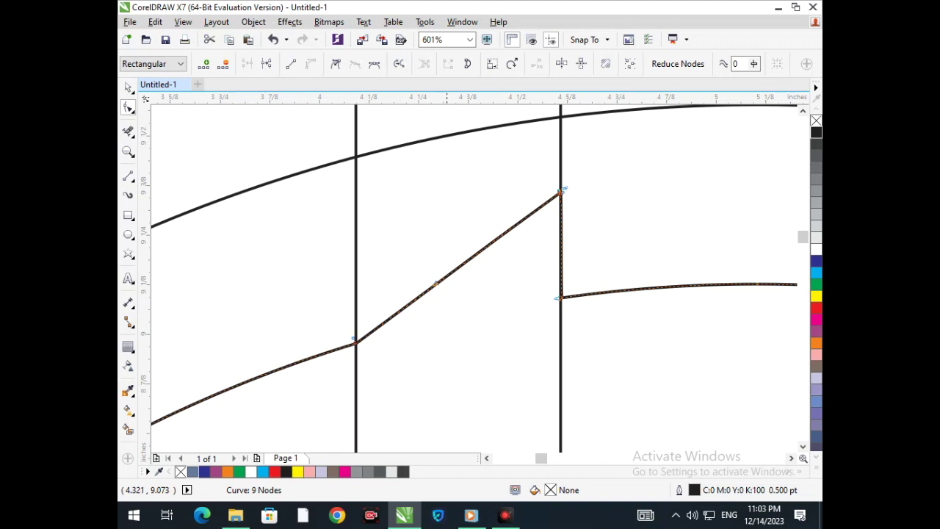
{"action": "scroll", "coordinate": [487, 291], "scroll_direction": "down", "scroll_amount": 3}
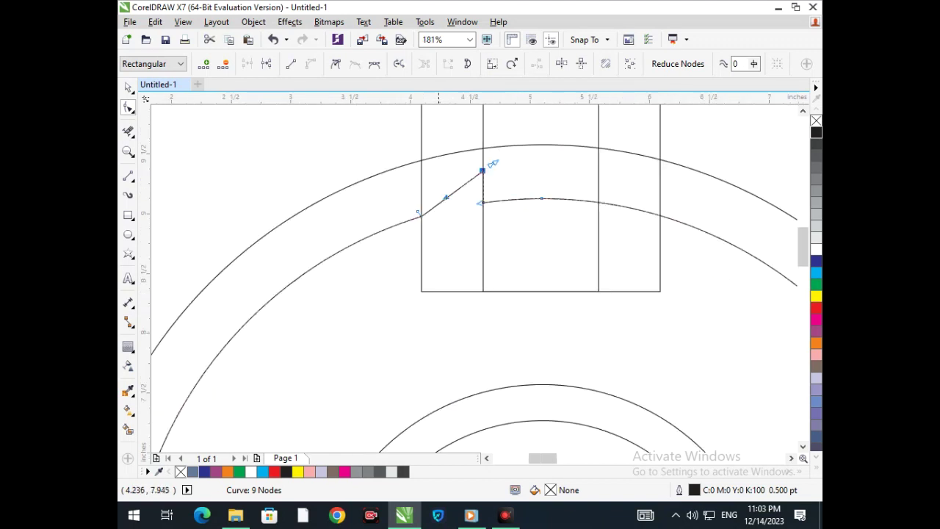
Draw a straight line about 0.77 in long from the outermost circle's crossing with the wider rectangle's left edge, descending across the slope
{"action": "left_click", "coordinate": [128, 87]}
{"action": "left_click", "coordinate": [276, 411]}
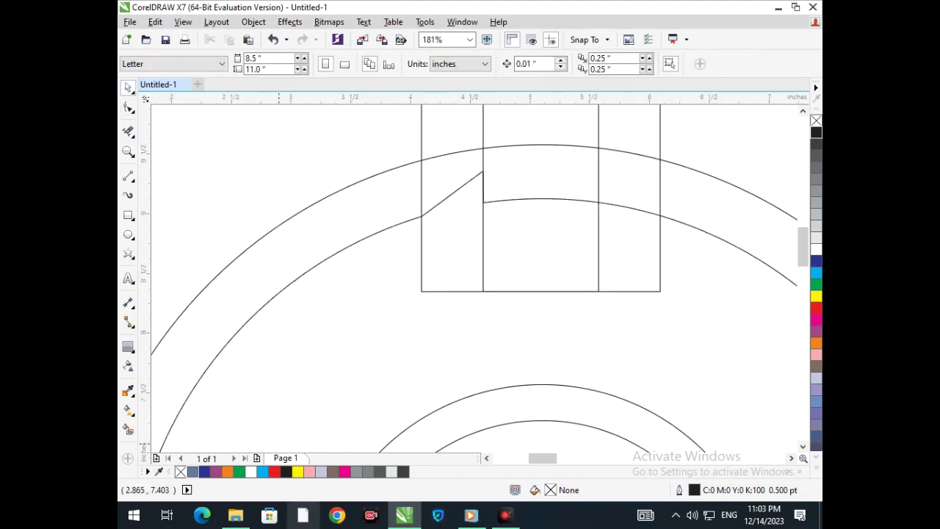
{"action": "left_click", "coordinate": [128, 175]}
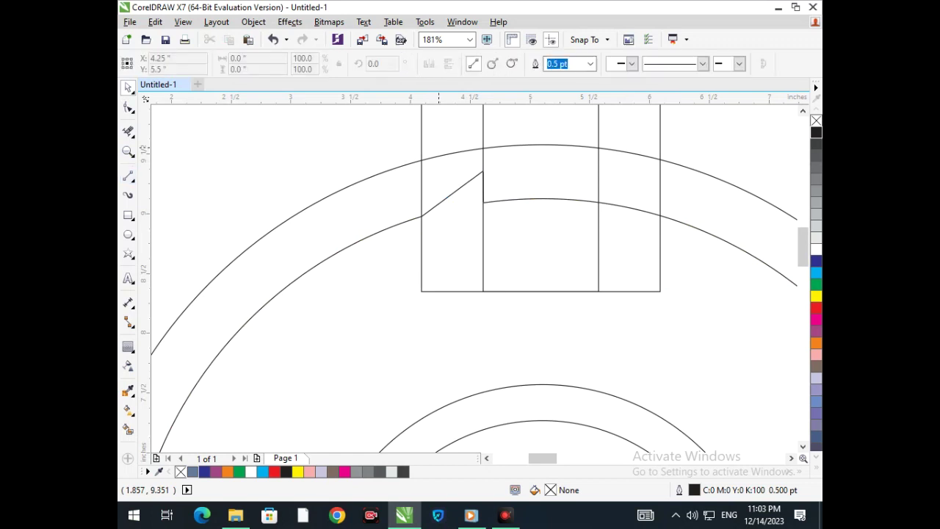
{"action": "left_click_drag", "start_coordinate": [421, 159], "coordinate": [508, 188]}
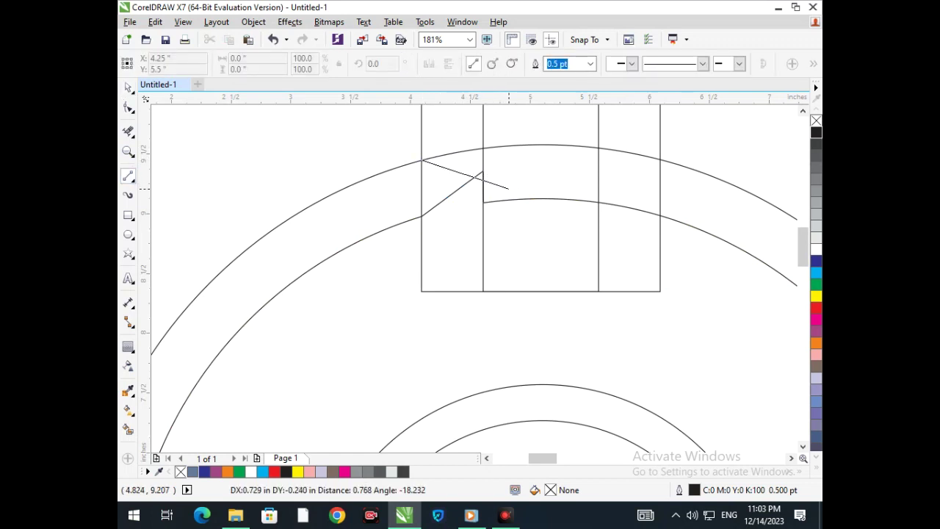
{"action": "left_click_drag", "start_coordinate": [508, 188], "coordinate": [508, 189]}
Extend the inner circle's slope past the narrower rectangle's left edge so it crosses the drawn line there, keeping it straight
{"action": "key", "text": "F10"}
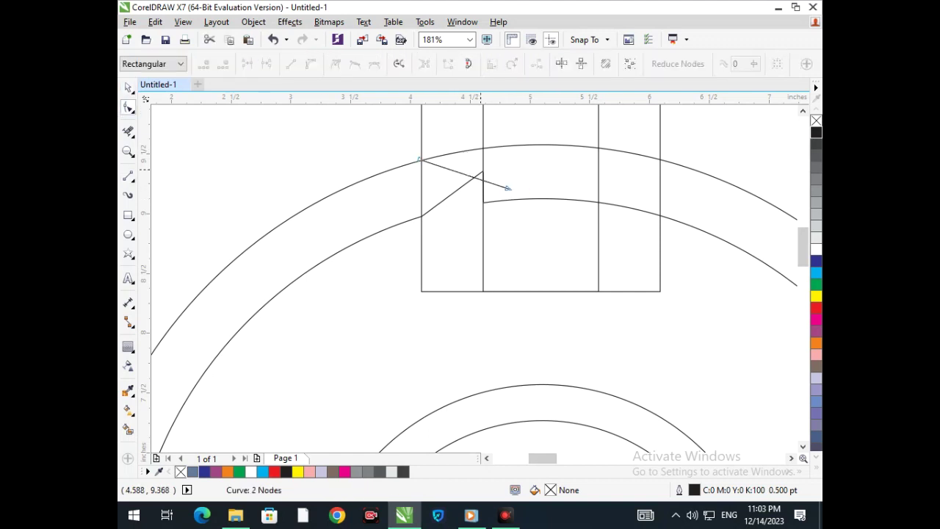
{"action": "left_click", "coordinate": [483, 172]}
{"action": "left_click", "coordinate": [482, 174]}
{"action": "left_click", "coordinate": [481, 171]}
{"action": "left_click", "coordinate": [483, 171]}
{"action": "left_click_drag", "start_coordinate": [488, 167], "coordinate": [458, 195]}
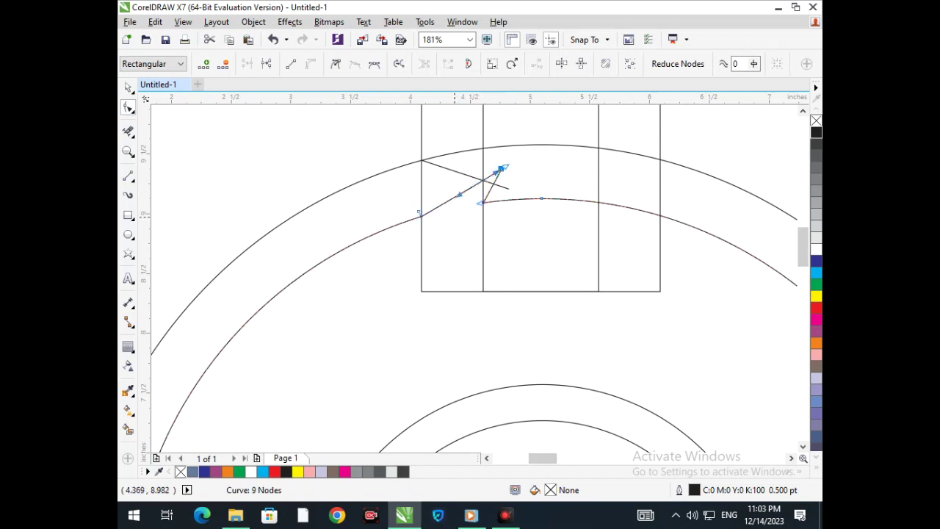
Remove the guide rectangle and circle segments around the ring's left end with Virtual Segment Delete, leaving a pointed tip
{"action": "left_click", "coordinate": [128, 132]}
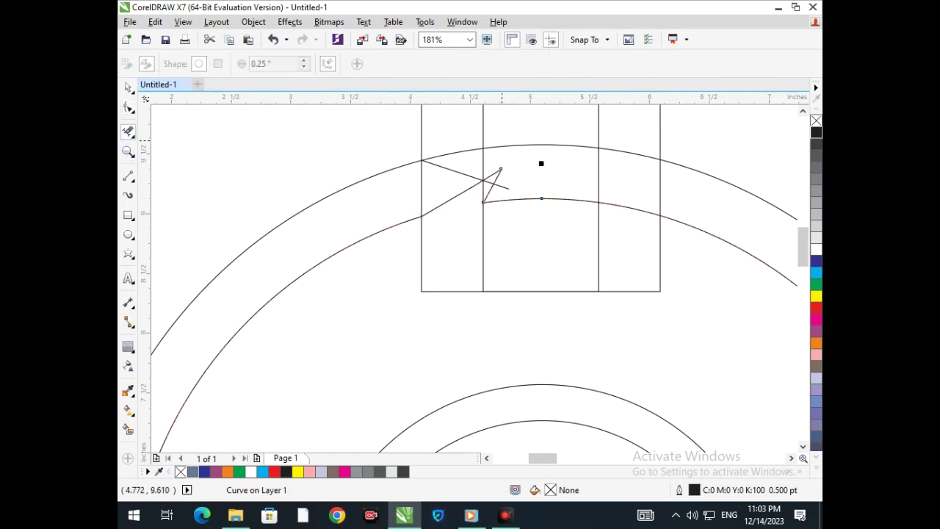
{"action": "left_click_drag", "start_coordinate": [499, 126], "coordinate": [490, 333]}
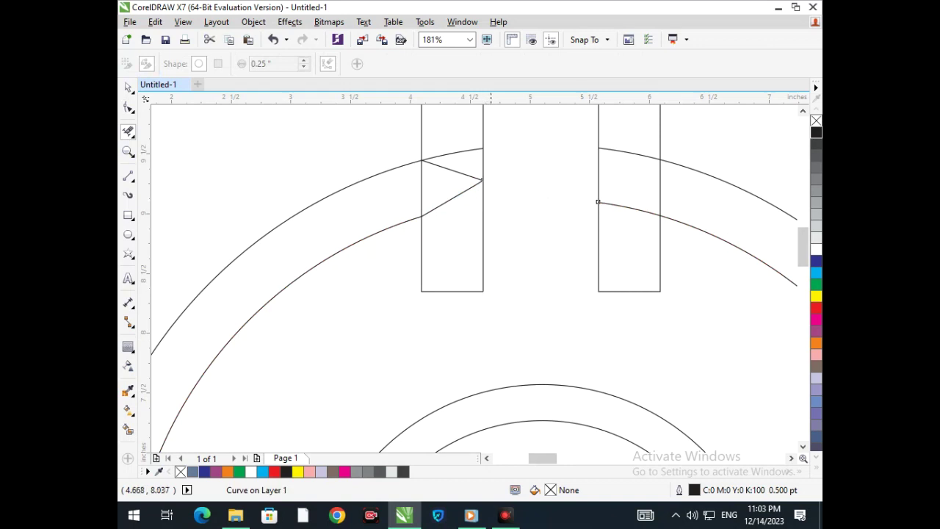
{"action": "left_click_drag", "start_coordinate": [408, 274], "coordinate": [501, 249]}
{"action": "left_click_drag", "start_coordinate": [403, 124], "coordinate": [499, 140]}
{"action": "left_click_drag", "start_coordinate": [470, 234], "coordinate": [641, 241]}
{"action": "left_click_drag", "start_coordinate": [473, 139], "coordinate": [512, 158]}
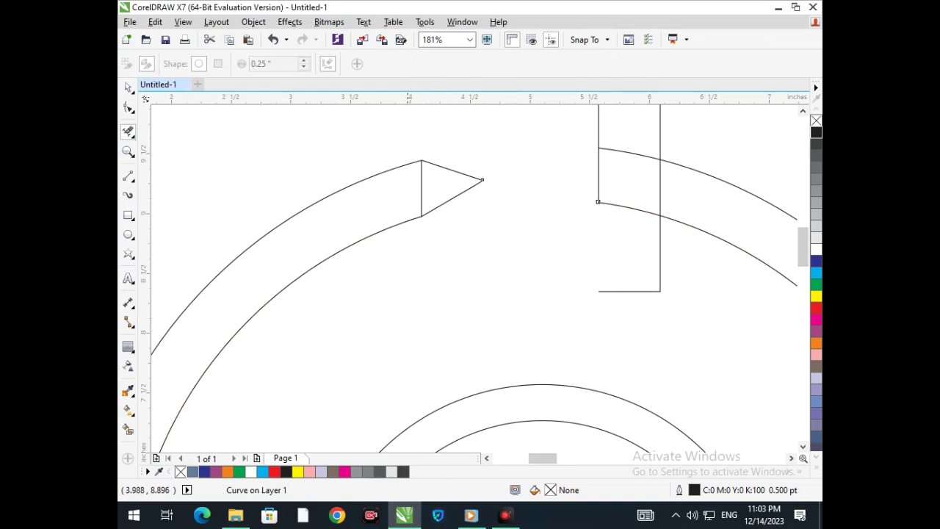
Try deleting the vertical segment that separates the pointed tip from the ring, and undo the deletion
{"action": "scroll", "coordinate": [425, 192], "scroll_direction": "up", "scroll_amount": 1}
{"action": "left_click_drag", "start_coordinate": [487, 276], "coordinate": [431, 242]}
{"action": "scroll", "coordinate": [425, 239], "scroll_direction": "down", "scroll_amount": 1}
{"action": "scroll", "coordinate": [473, 271], "scroll_direction": "down", "scroll_amount": 1}
{"action": "right_click", "coordinate": [516, 305]}
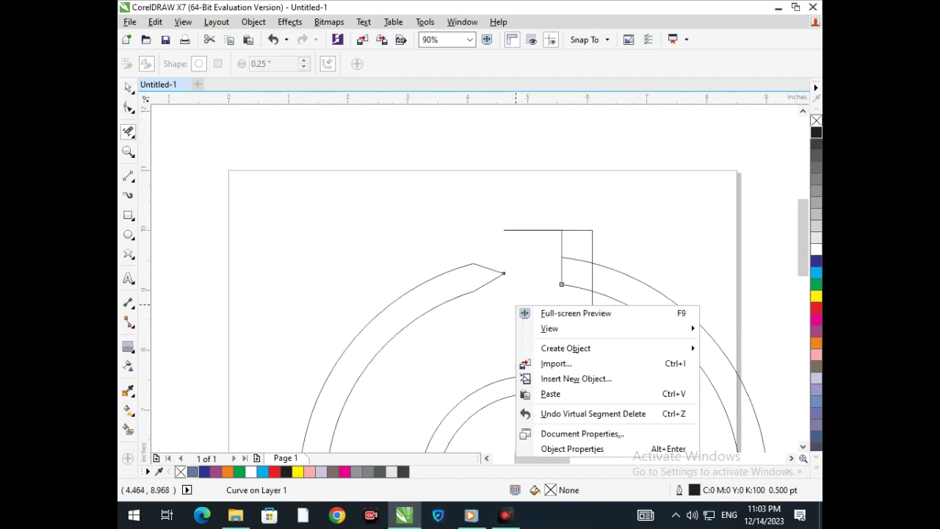
{"action": "key", "text": "Escape"}
{"action": "scroll", "coordinate": [473, 297], "scroll_direction": "down", "scroll_amount": 1}
{"action": "key", "text": "ctrl+z"}
Smart Fill the large ring, its pointed tip and the inner keyhole band with C:40 M:20 Y:0 K:40 and no outline
{"action": "left_click", "coordinate": [127, 428]}
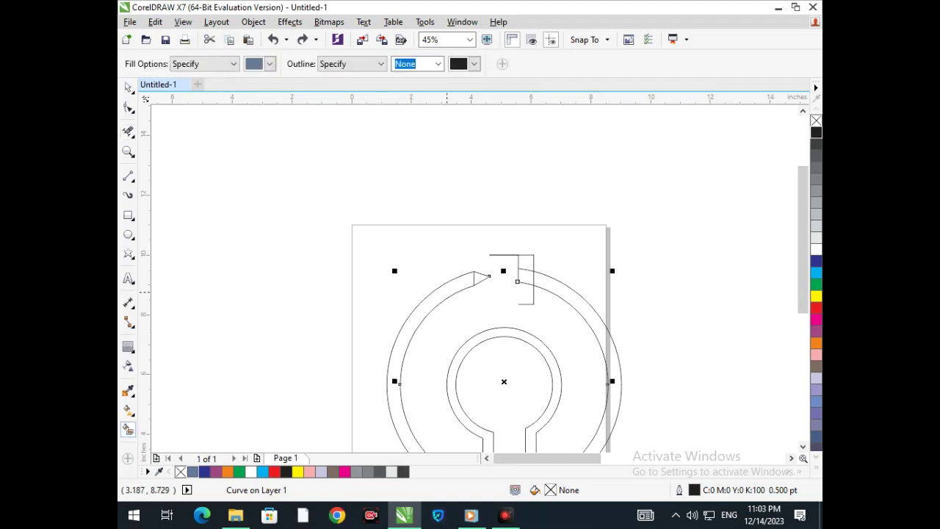
{"action": "left_click", "coordinate": [479, 279]}
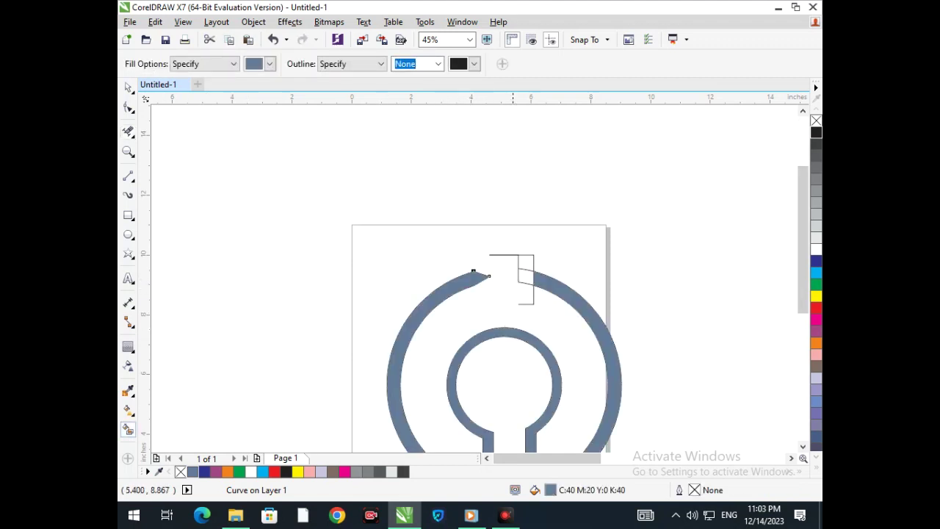
Draw two connected straight lines from the right ring end's lower and upper corners to a point on the guide line, forming a tip
{"action": "scroll", "coordinate": [535, 307], "scroll_direction": "down", "scroll_amount": 1}
{"action": "scroll", "coordinate": [502, 282], "scroll_direction": "up", "scroll_amount": 3}
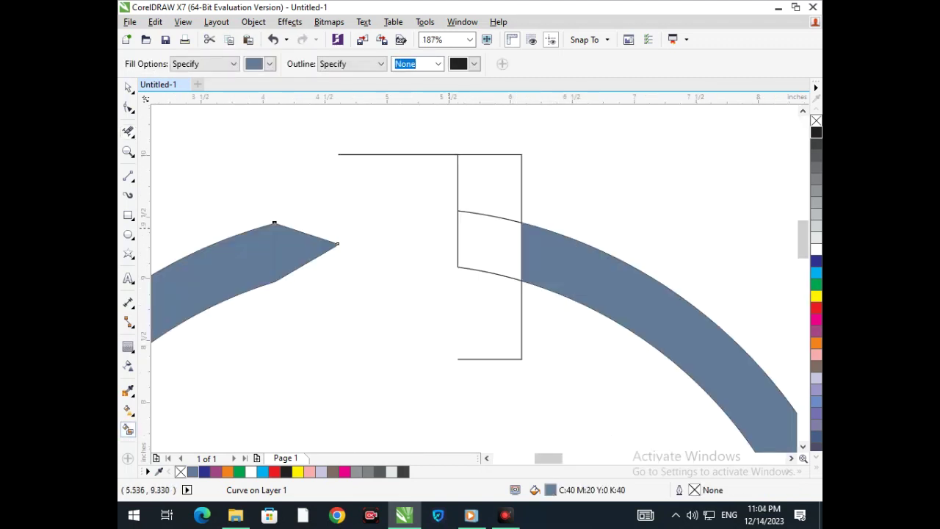
{"action": "left_click", "coordinate": [127, 177]}
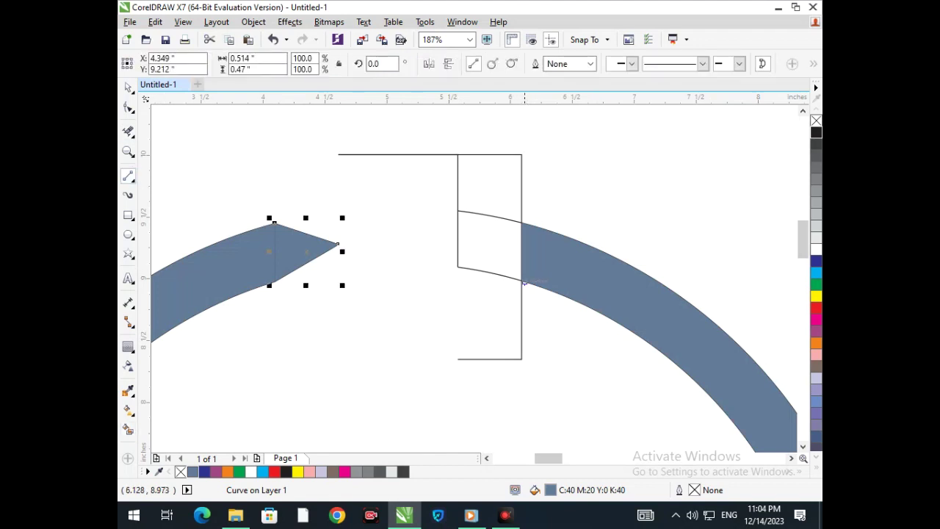
{"action": "left_click", "coordinate": [521, 280]}
{"action": "left_click", "coordinate": [456, 235]}
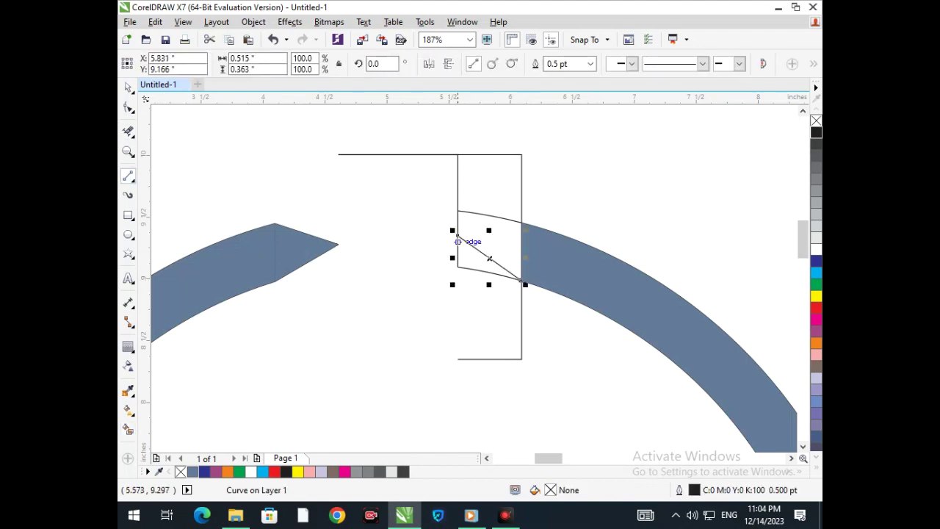
{"action": "left_click", "coordinate": [456, 235]}
{"action": "left_click", "coordinate": [522, 220]}
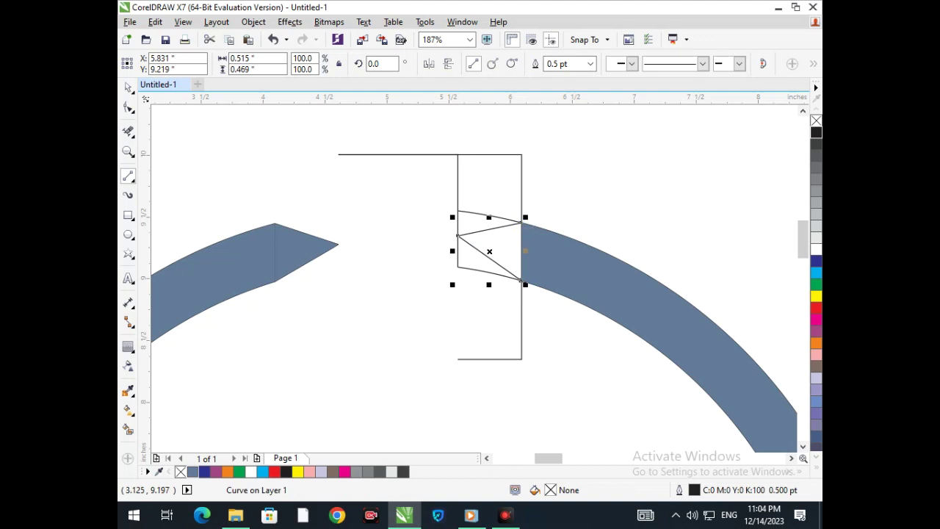
Remove the guide rectangle lines and circle segments around the ring's right end with Virtual Segment Delete, leaving only the pointed tip
{"action": "left_click", "coordinate": [127, 131]}
{"action": "left_click_drag", "start_coordinate": [487, 204], "coordinate": [421, 217]}
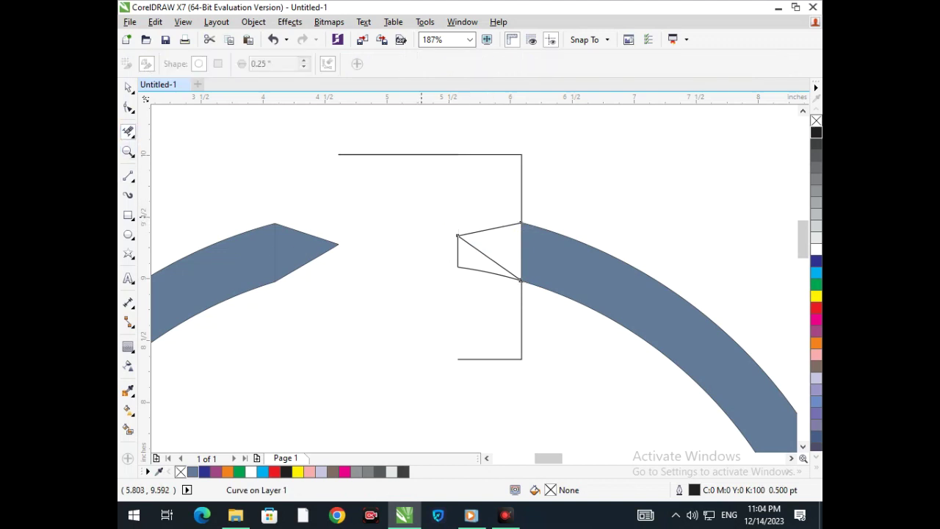
{"action": "left_click_drag", "start_coordinate": [472, 281], "coordinate": [474, 282]}
{"action": "left_click_drag", "start_coordinate": [443, 173], "coordinate": [556, 174]}
{"action": "left_click_drag", "start_coordinate": [544, 340], "coordinate": [503, 346]}
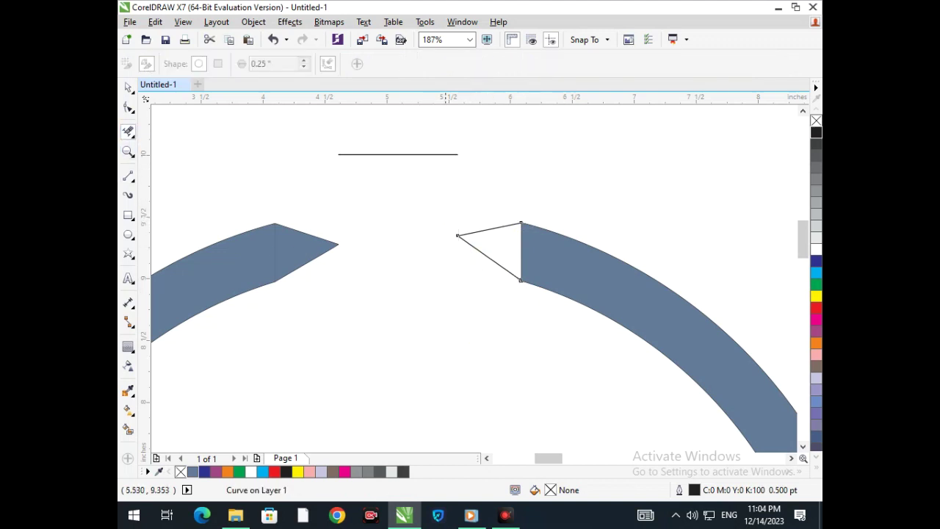
{"action": "left_click", "coordinate": [384, 153]}
Smart Fill the right pointed tip with C:40 M:20 Y:0 K:40 and no outline, and clear the selection
{"action": "left_click", "coordinate": [128, 429]}
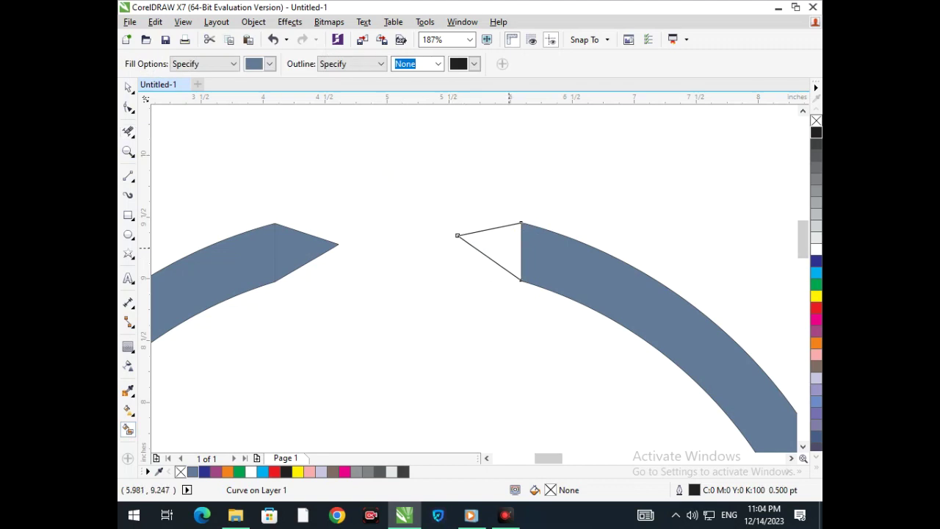
{"action": "left_click", "coordinate": [483, 247]}
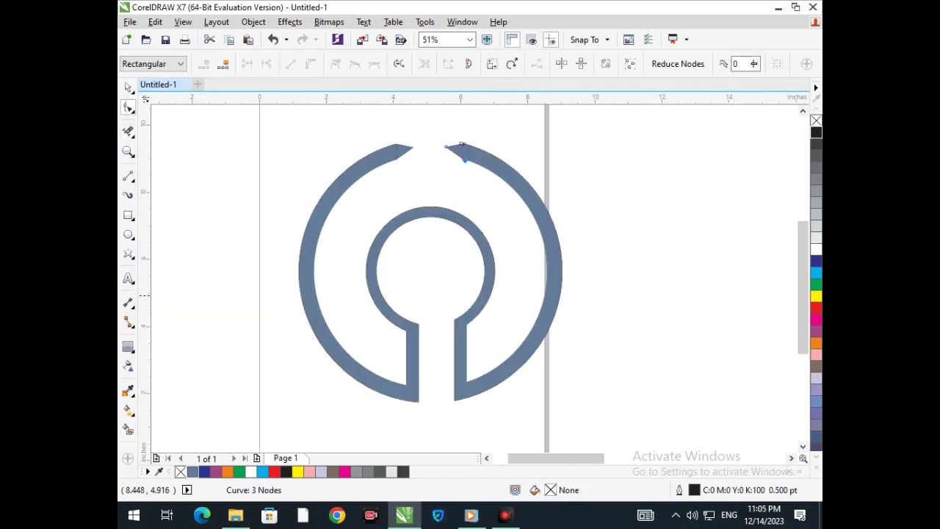
{"action": "left_click", "coordinate": [266, 135]}
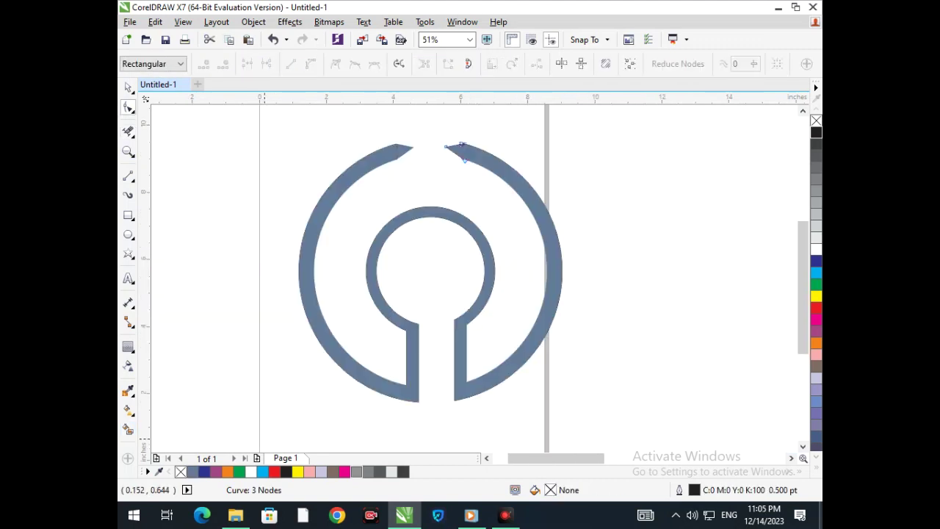
{"action": "left_click", "coordinate": [127, 88]}
{"action": "left_click", "coordinate": [271, 132]}
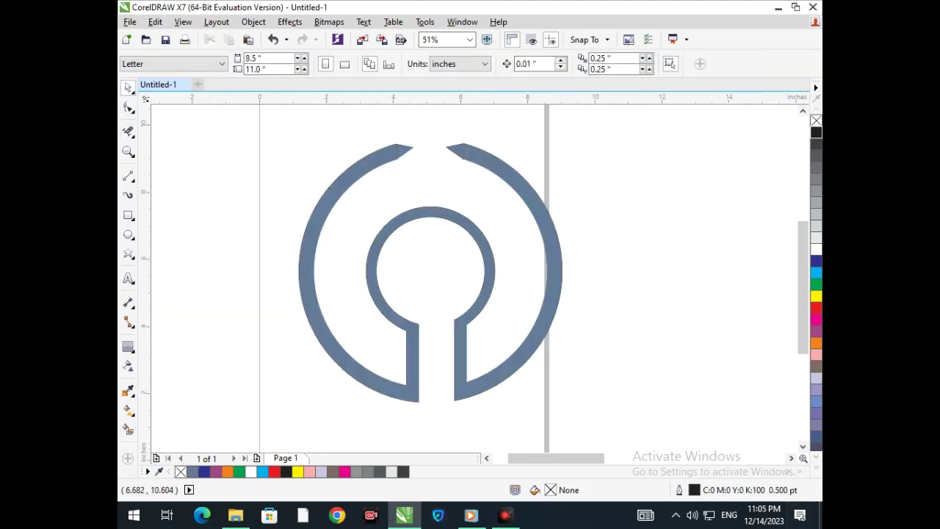
Weld the left pointed tip to the filled large ring
{"action": "left_click_drag", "start_coordinate": [404, 148], "coordinate": [437, 148]}
{"action": "key", "text": "ctrl+z"}
{"action": "left_click", "coordinate": [367, 169], "text": "shift"}
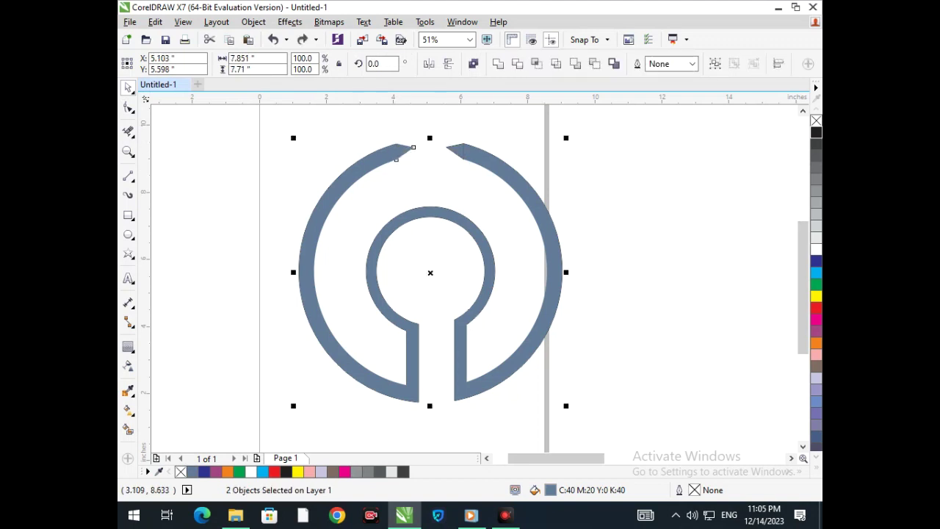
{"action": "left_click", "coordinate": [498, 64]}
{"action": "left_click", "coordinate": [574, 145]}
Weld the right pointed tip to the filled ring shape and leave the logo in its original position
{"action": "left_click_drag", "start_coordinate": [459, 148], "coordinate": [434, 148]}
{"action": "key", "text": "ctrl+z"}
{"action": "left_click", "coordinate": [533, 194], "text": "shift"}
{"action": "left_click", "coordinate": [499, 64]}
{"action": "left_click_drag", "start_coordinate": [528, 183], "coordinate": [600, 171]}
{"action": "key", "text": "ctrl+z"}
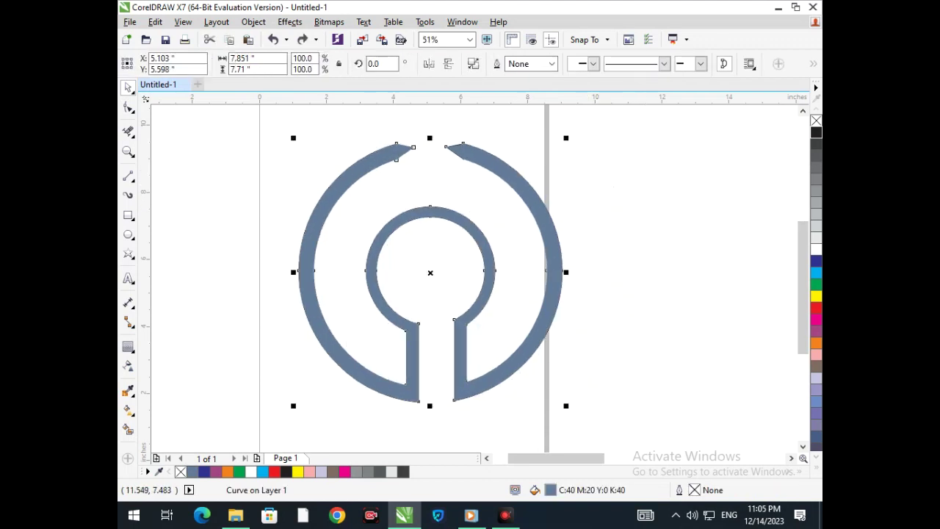
{"action": "left_click", "coordinate": [653, 220]}
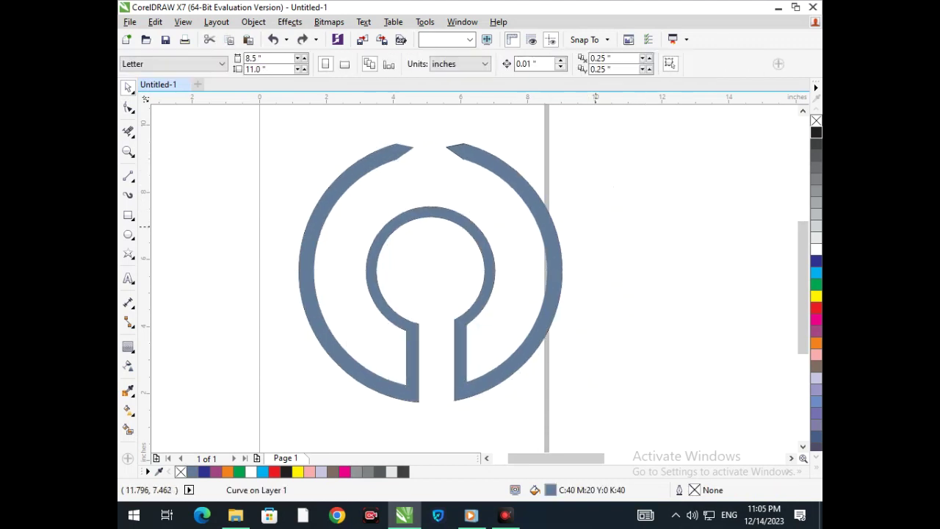
Move the filled logo off its construction outlines and delete the leftover inner circle and vertical bar lines
{"action": "left_click_drag", "start_coordinate": [483, 266], "coordinate": [626, 231]}
{"action": "left_click", "coordinate": [400, 323]}
{"action": "key", "text": "Delete"}
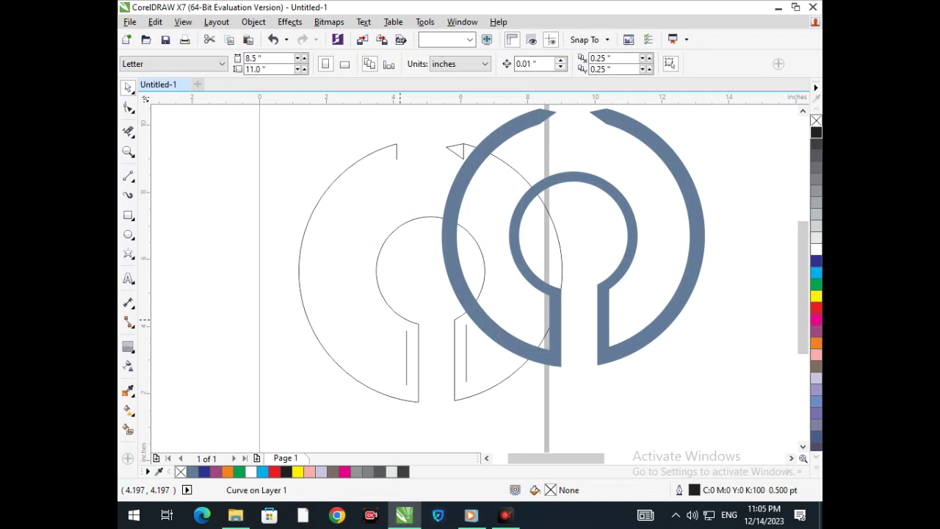
{"action": "left_click", "coordinate": [406, 318]}
{"action": "key", "text": "Delete"}
{"action": "left_click", "coordinate": [406, 345]}
{"action": "key", "text": "Delete"}
{"action": "left_click", "coordinate": [464, 359]}
{"action": "key", "text": "Delete"}
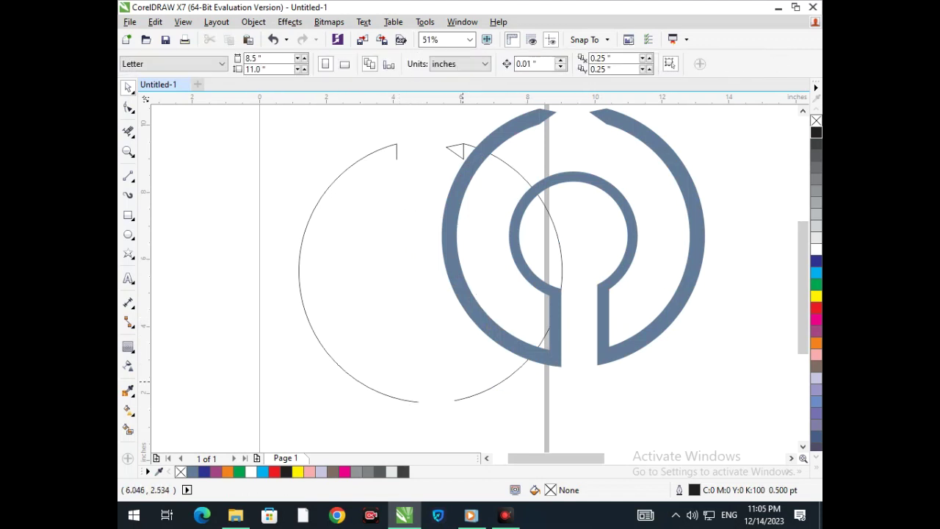
Delete the leftover outer circle outline, the right tip's lines and the short vertical segments at the opening
{"action": "left_click", "coordinate": [466, 398]}
{"action": "key", "text": "Delete"}
{"action": "left_click", "coordinate": [455, 147]}
{"action": "key", "text": "Delete"}
{"action": "double_click", "coordinate": [397, 157]}
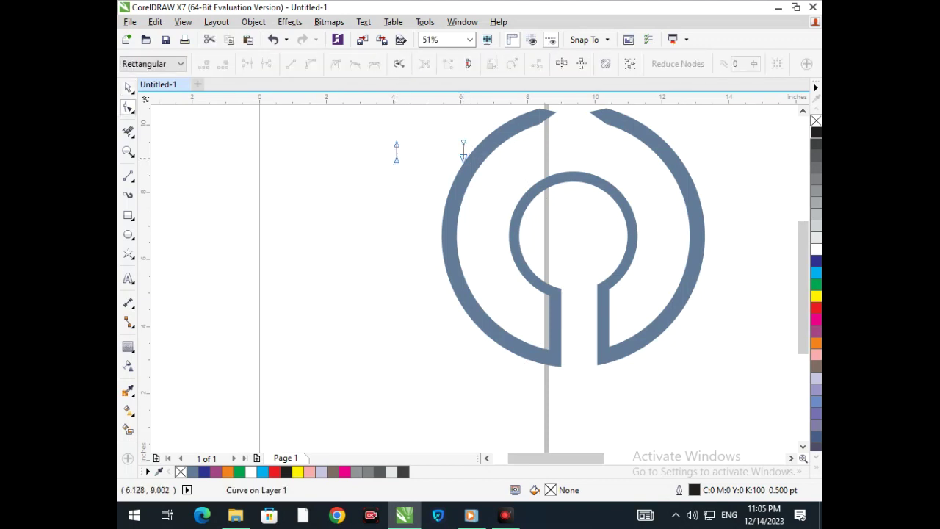
{"action": "left_click", "coordinate": [128, 88]}
{"action": "key", "text": "Delete"}
Move the filled logo back onto the page, close to its original position
{"action": "left_click_drag", "start_coordinate": [450, 264], "coordinate": [348, 311]}
{"action": "left_click_drag", "start_coordinate": [455, 337], "coordinate": [429, 328]}
{"action": "left_click", "coordinate": [627, 271]}
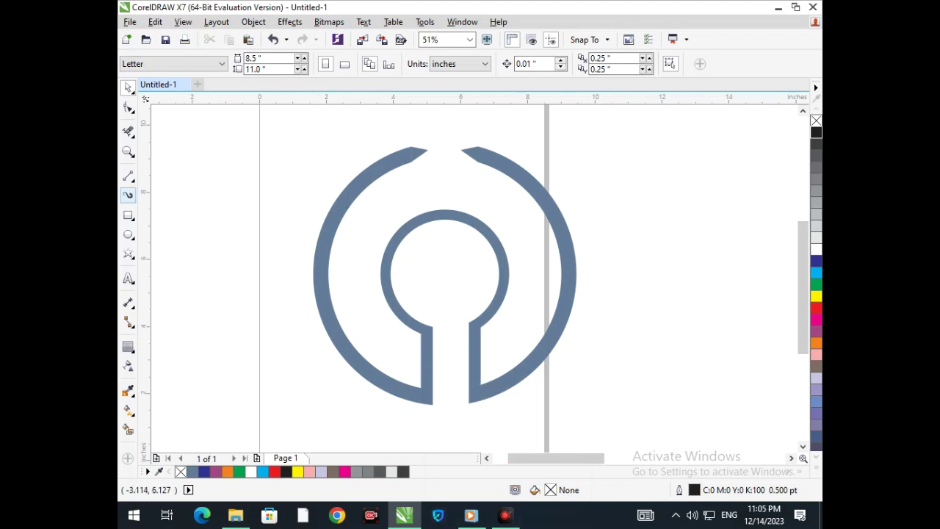
Draw a horizontal line about 4.99 inches long across the inner circle and place a copy about 0.185 inches above it
{"action": "left_click", "coordinate": [128, 176]}
{"action": "left_click", "coordinate": [369, 281]}
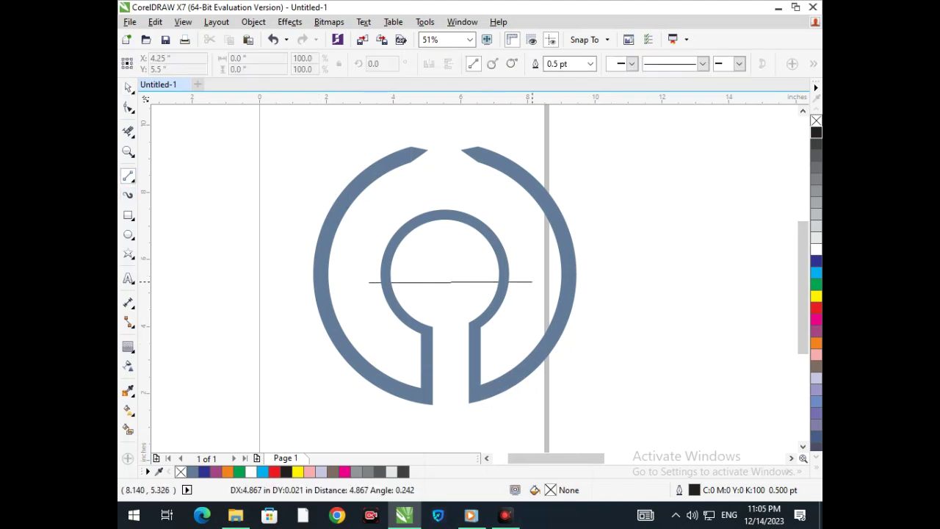
{"action": "left_click", "coordinate": [536, 282]}
{"action": "left_click", "coordinate": [127, 88]}
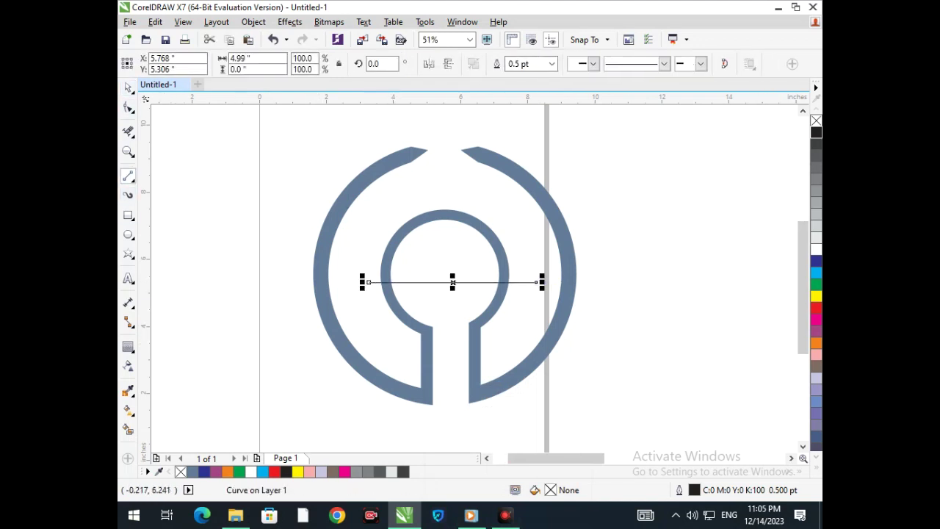
{"action": "left_click_drag", "start_coordinate": [374, 282], "coordinate": [373, 276]}
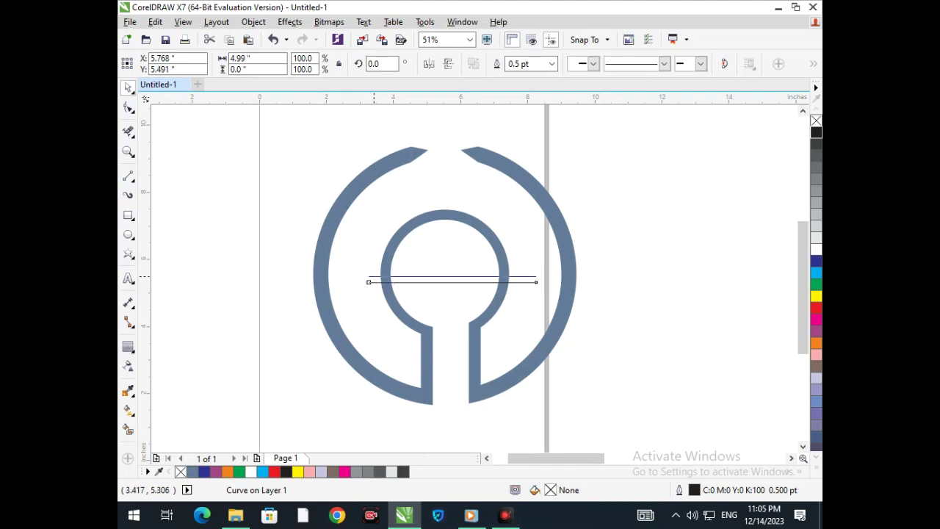
{"action": "right_click", "coordinate": [373, 276]}
Smart Fill the strip between the two horizontal lines inside the inner circle with C:40 M:20 Y:0 K:40 and no outline
{"action": "left_click", "coordinate": [128, 429]}
{"action": "left_click", "coordinate": [400, 280]}
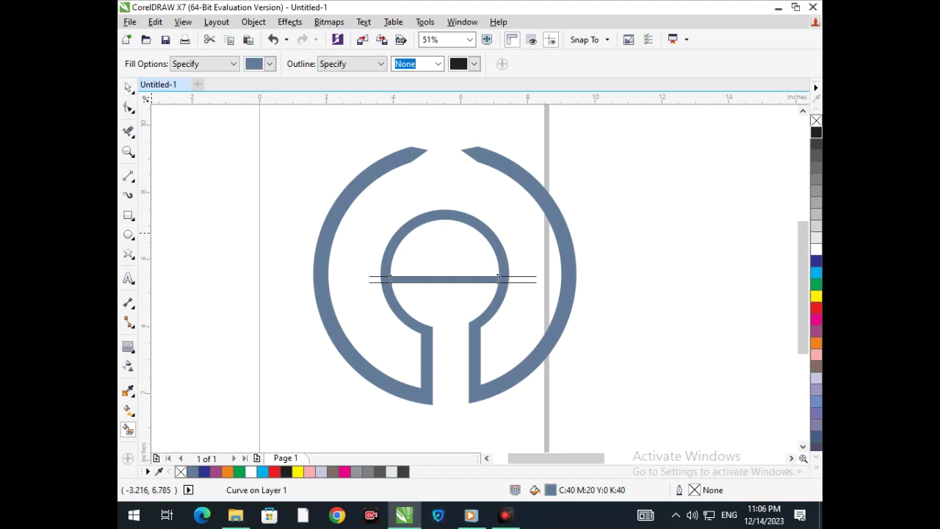
{"action": "left_click", "coordinate": [128, 88]}
{"action": "left_click", "coordinate": [460, 287]}
Move the filled bar above the guide lines, then nudge it down to the inner circle's middle at Y 5.577 inches
{"action": "left_click_drag", "start_coordinate": [460, 280], "coordinate": [458, 270]}
{"action": "key", "text": "Down"}
{"action": "key", "text": "Down"}
{"action": "key", "text": "Down"}
{"action": "key", "text": "Down"}
{"action": "key", "text": "Down"}
{"action": "key", "text": "Down"}
{"action": "key", "text": "Down"}
{"action": "key", "text": "Down"}
{"action": "key", "text": "Down"}
{"action": "key", "text": "Down"}
{"action": "key", "text": "Down"}
{"action": "key", "text": "Down"}
{"action": "key", "text": "Down"}
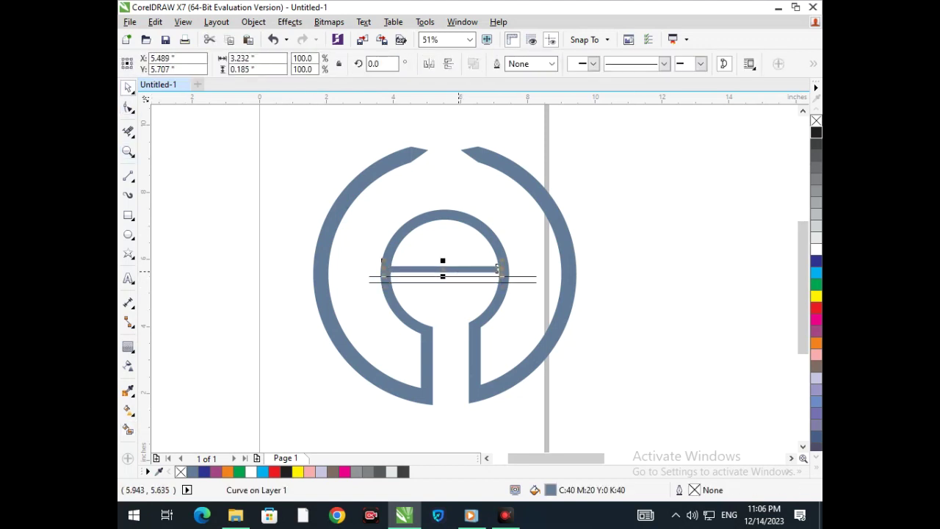
{"action": "key", "text": "Down"}
{"action": "key", "text": "Down"}
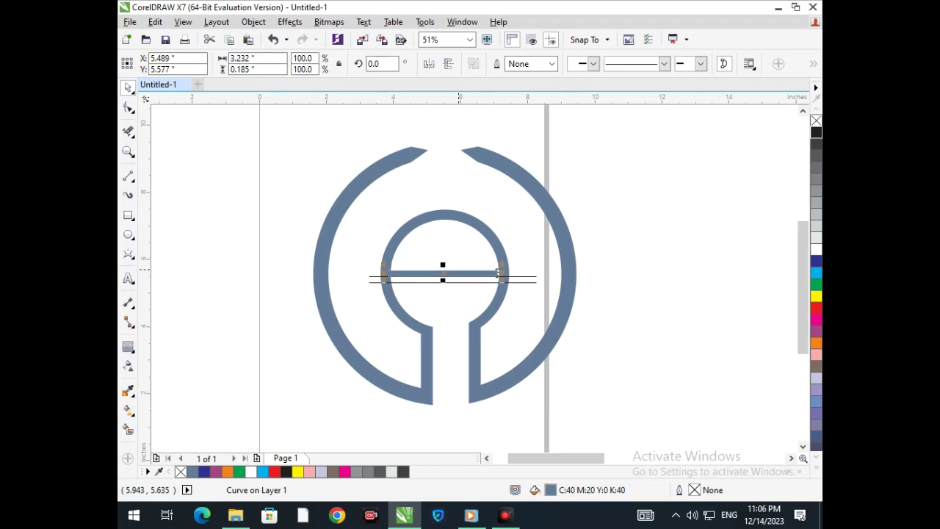
{"action": "left_click", "coordinate": [652, 228]}
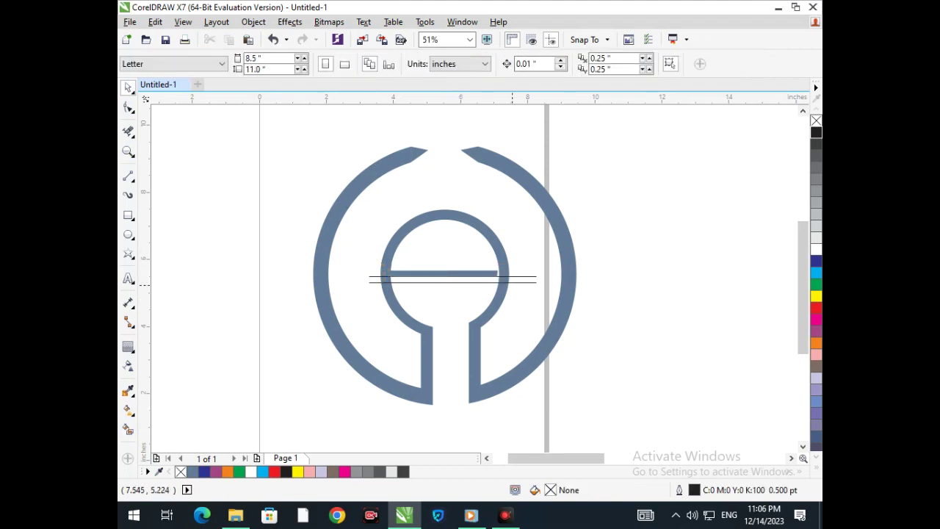
Delete the filled bar, nudge both guide lines up to the inner circle's middle and fill the strip between them in blue-gray
{"action": "left_click_drag", "start_coordinate": [360, 284], "coordinate": [540, 272]}
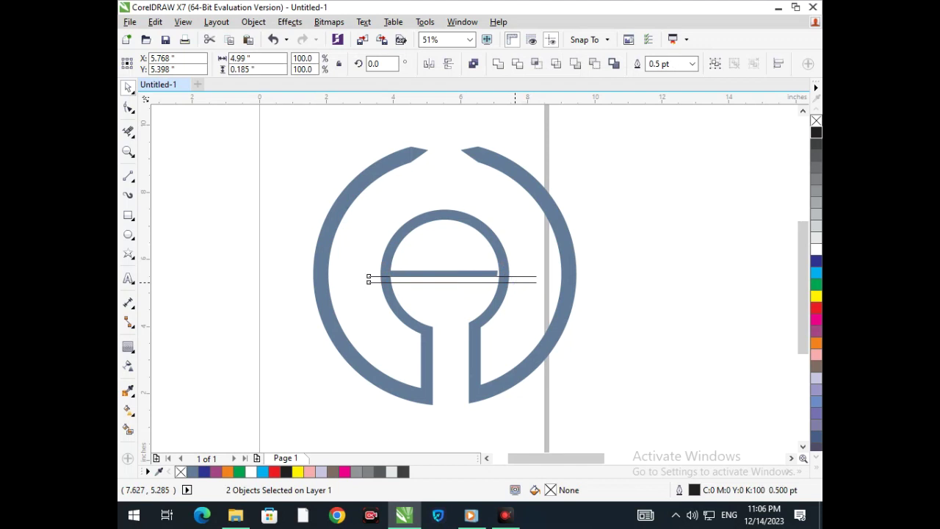
{"action": "left_click_drag", "start_coordinate": [469, 272], "coordinate": [558, 294]}
{"action": "key", "text": "Delete"}
{"action": "key", "text": "Up"}
{"action": "key", "text": "Up"}
{"action": "key", "text": "Up"}
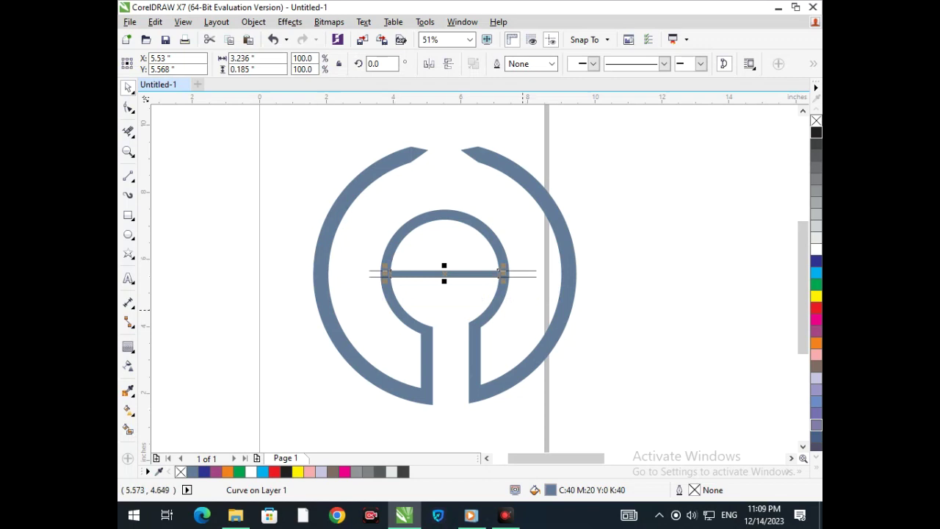
{"action": "left_click", "coordinate": [628, 235]}
Delete the two horizontal guide lines that extend past the filled crossbar
{"action": "left_click", "coordinate": [532, 276]}
{"action": "left_click_drag", "start_coordinate": [532, 276], "coordinate": [491, 303]}
{"action": "key", "text": "Delete"}
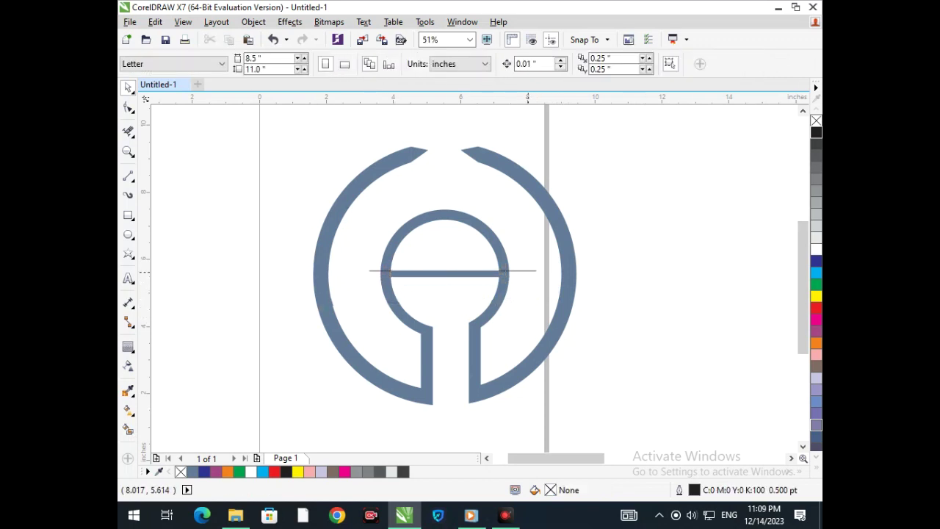
{"action": "left_click", "coordinate": [527, 271]}
{"action": "key", "text": "Delete"}
Weld all parts of the logo together and Smart Fill the band, crossbar and tips with C:40 M:20 Y:0 K:40 and no outline
{"action": "mouse_move", "coordinate": [268, 130]}
{"action": "left_mouse_down"}
{"action": "mouse_move", "coordinate": [491, 283]}
{"action": "mouse_move", "coordinate": [569, 454]}
{"action": "mouse_move", "coordinate": [597, 446]}
{"action": "left_mouse_up"}
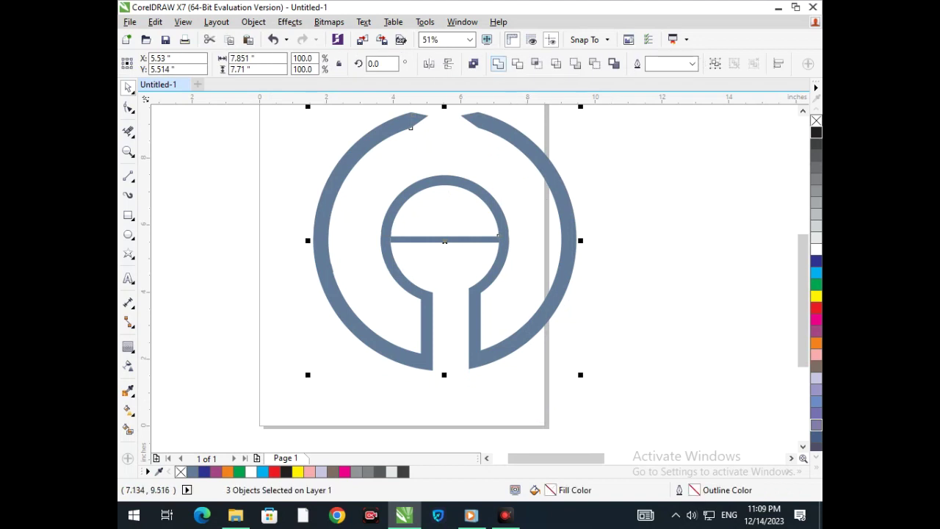
{"action": "left_click", "coordinate": [498, 63]}
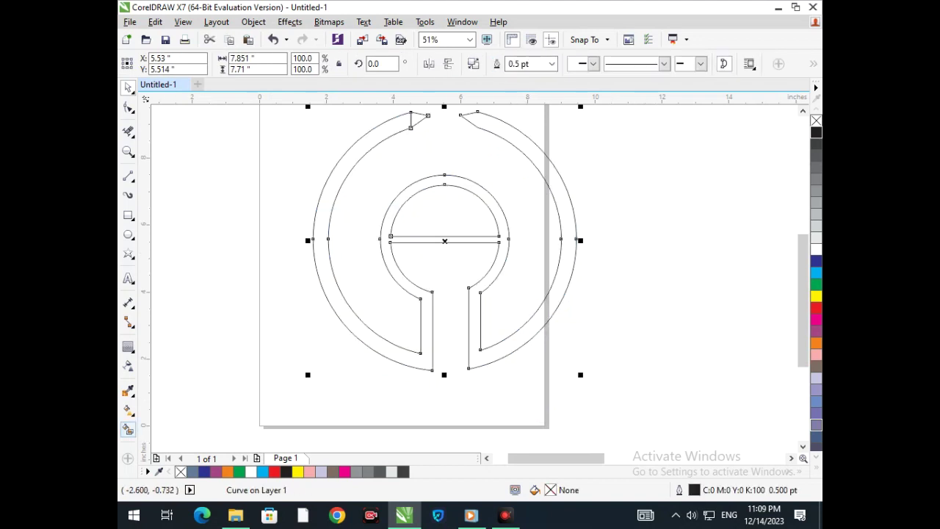
{"action": "left_click", "coordinate": [128, 428]}
{"action": "left_click", "coordinate": [427, 351]}
{"action": "scroll", "coordinate": [442, 320], "scroll_direction": "down", "scroll_amount": 2}
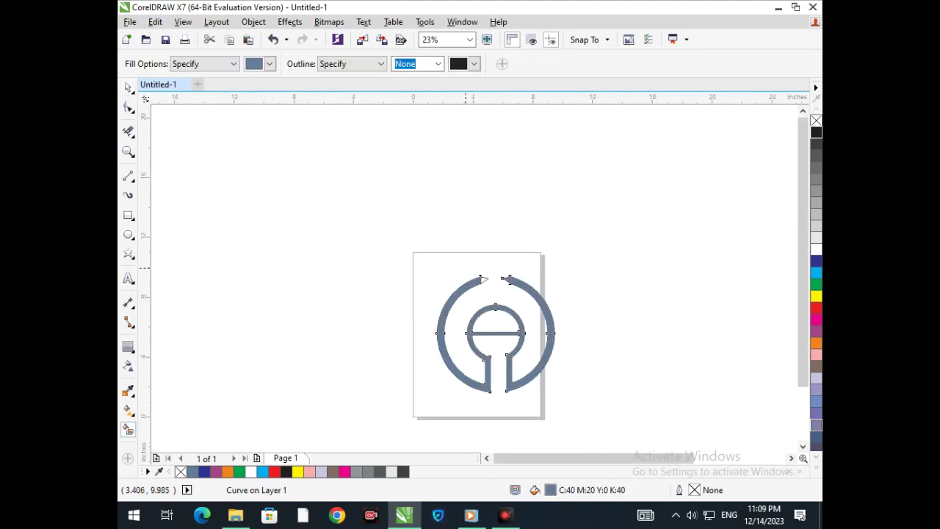
{"action": "scroll", "coordinate": [482, 278], "scroll_direction": "up", "scroll_amount": 7}
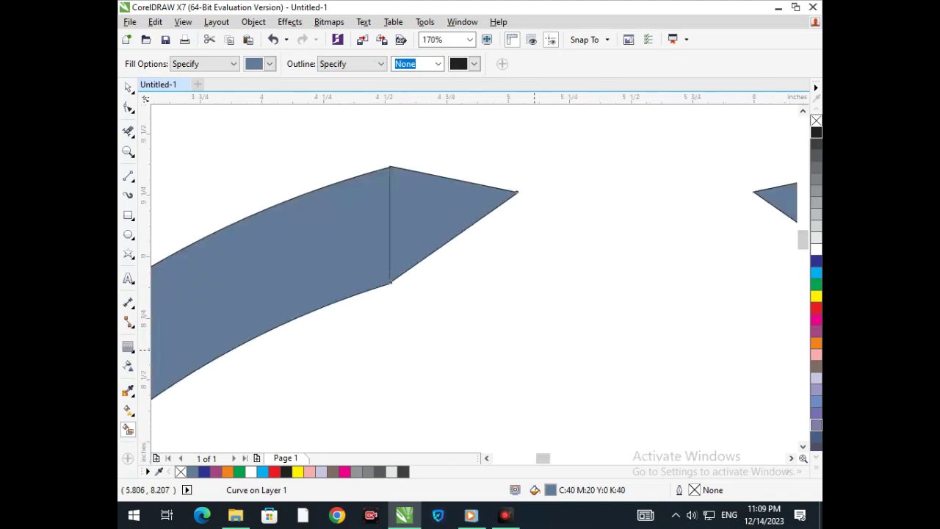
Weld the newly filled left tip to the newly filled ring, keeping the tip in its original position
{"action": "left_click", "coordinate": [127, 88]}
{"action": "left_click_drag", "start_coordinate": [426, 202], "coordinate": [506, 203]}
{"action": "key", "text": "ctrl+z"}
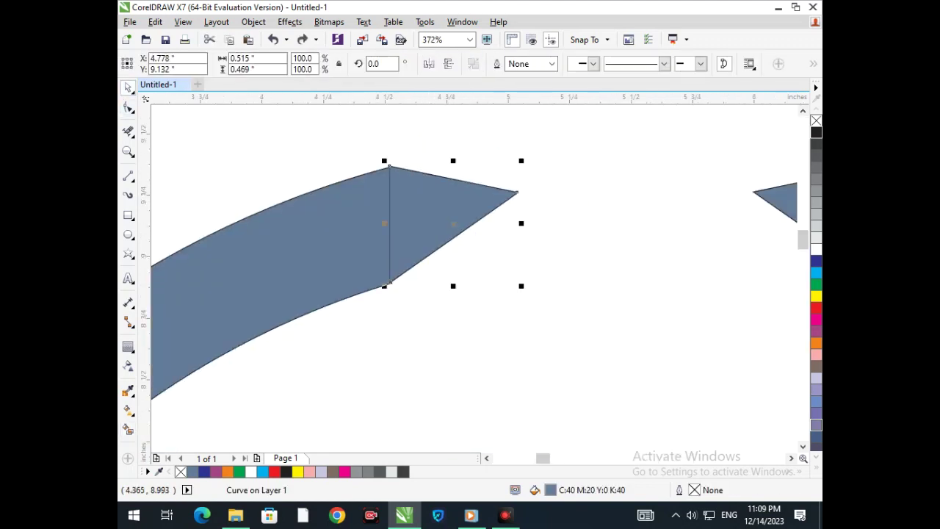
{"action": "left_click", "coordinate": [375, 234], "text": "shift"}
{"action": "left_click", "coordinate": [498, 64]}
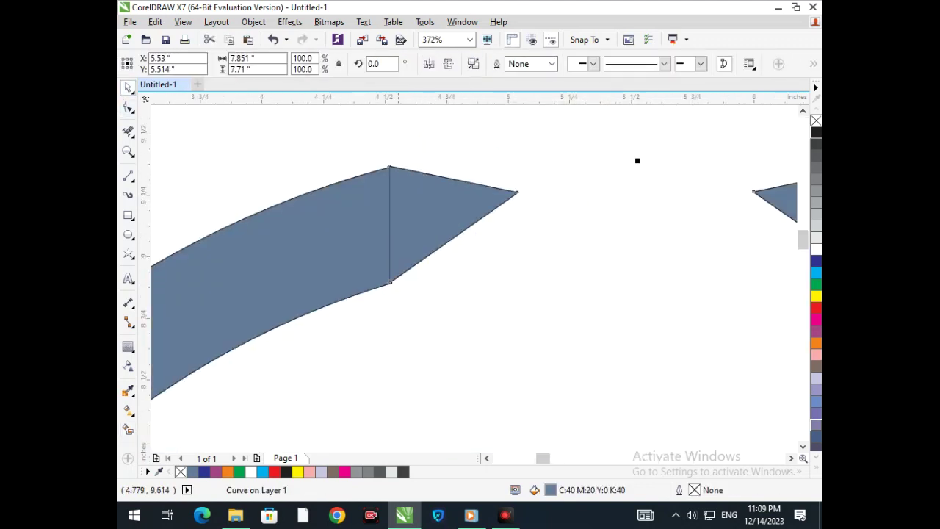
Use Virtual Segment Delete on the vertical line between the left tip and the ring, and bring the whole logo into view
{"action": "left_click", "coordinate": [128, 132]}
{"action": "left_click", "coordinate": [390, 222]}
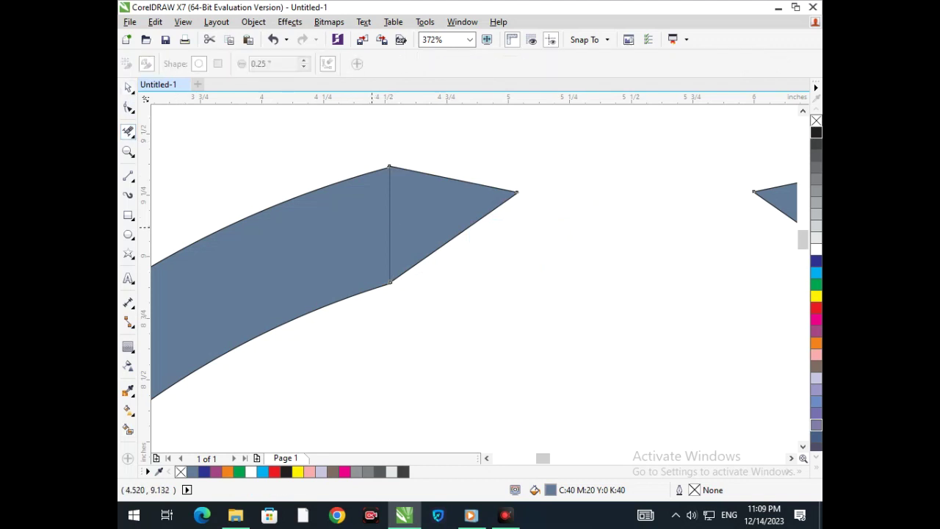
{"action": "mouse_move", "coordinate": [354, 337]}
{"action": "left_mouse_down"}
{"action": "mouse_move", "coordinate": [436, 246]}
{"action": "mouse_move", "coordinate": [614, 423]}
{"action": "left_mouse_up"}
{"action": "scroll", "coordinate": [411, 287], "scroll_direction": "down", "scroll_amount": 4}
{"action": "left_click", "coordinate": [128, 87]}
{"action": "left_click", "coordinate": [397, 237]}
{"action": "key", "text": "F2"}
{"action": "mouse_move", "coordinate": [235, 513]}
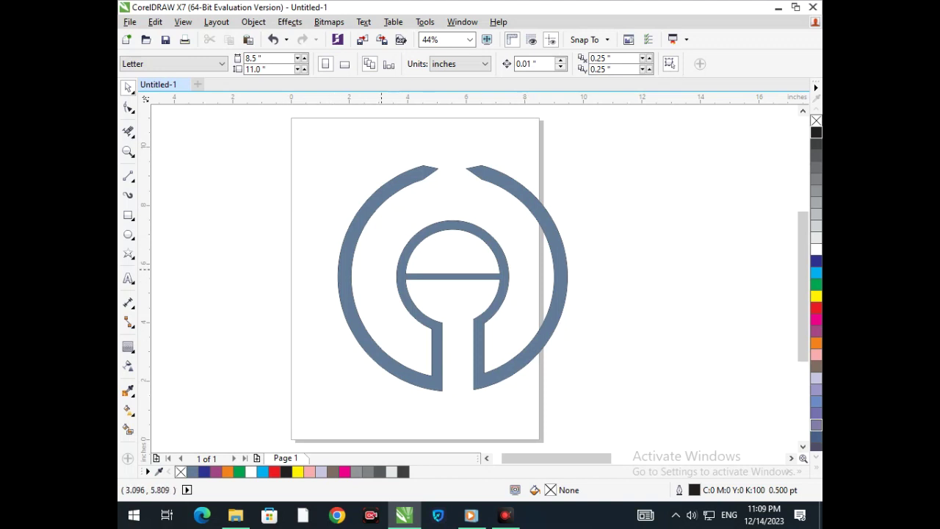
Fill the whole ring-and-keyhole logo with orange
{"action": "left_click_drag", "start_coordinate": [340, 148], "coordinate": [611, 392]}
{"action": "left_click_drag", "start_coordinate": [326, 133], "coordinate": [621, 415]}
{"action": "left_click", "coordinate": [815, 342]}
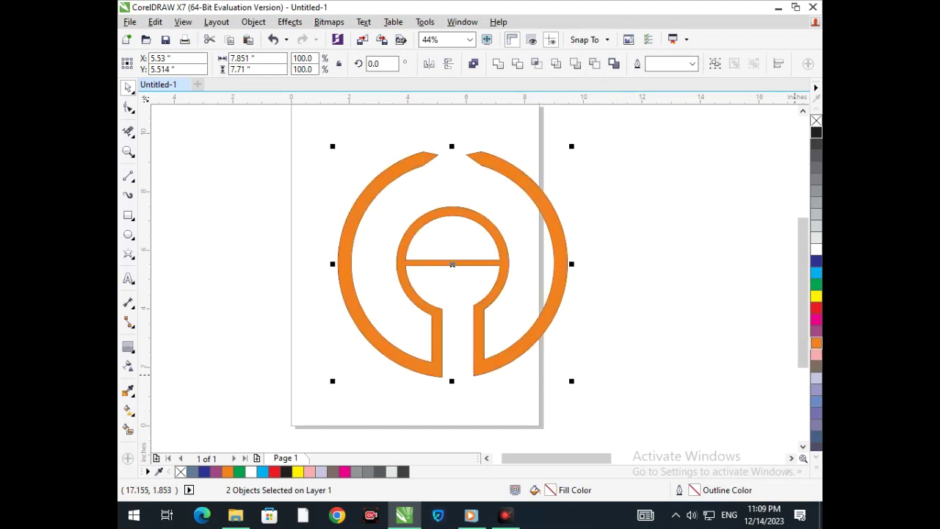
{"action": "left_click", "coordinate": [205, 318]}
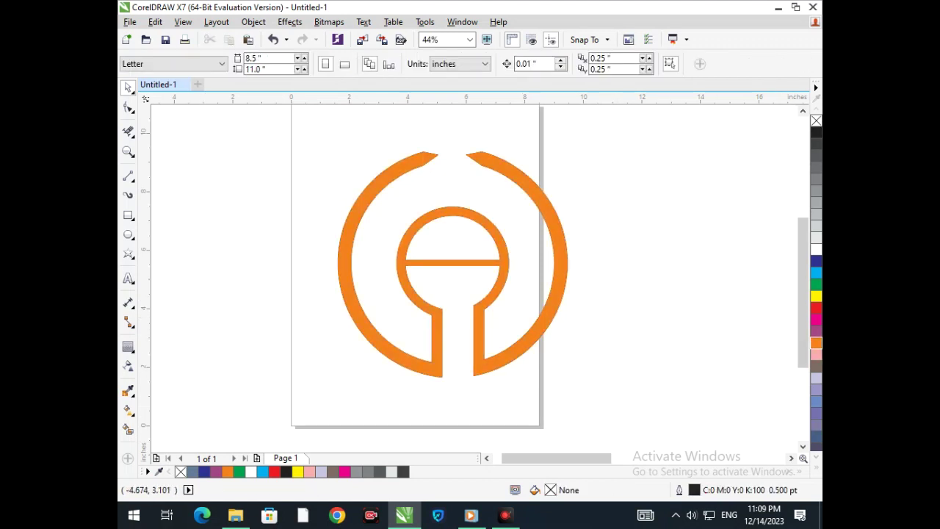
Add the Arial text "Graphic" and "Designing" on two lines beside the logo at 64.589 pt
{"action": "left_click", "coordinate": [128, 278]}
{"action": "left_click", "coordinate": [200, 198]}
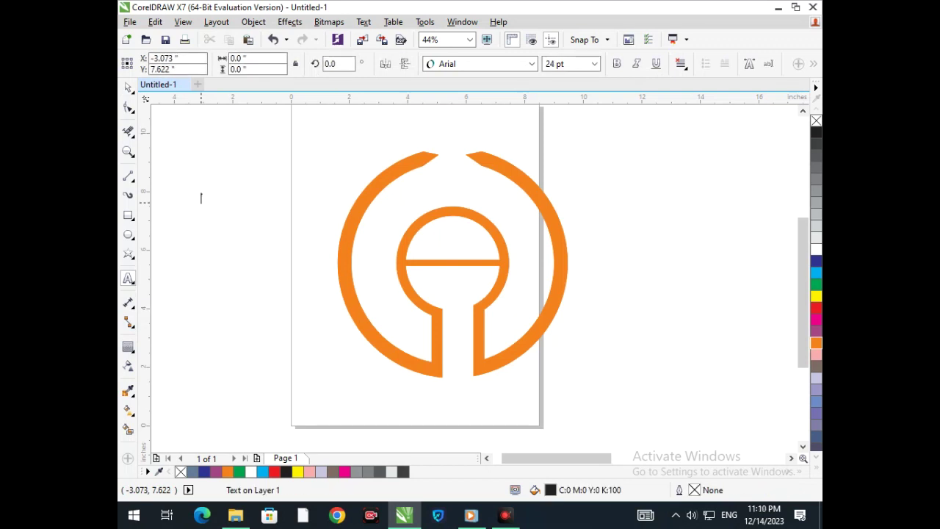
{"action": "type", "text": "graphi"}
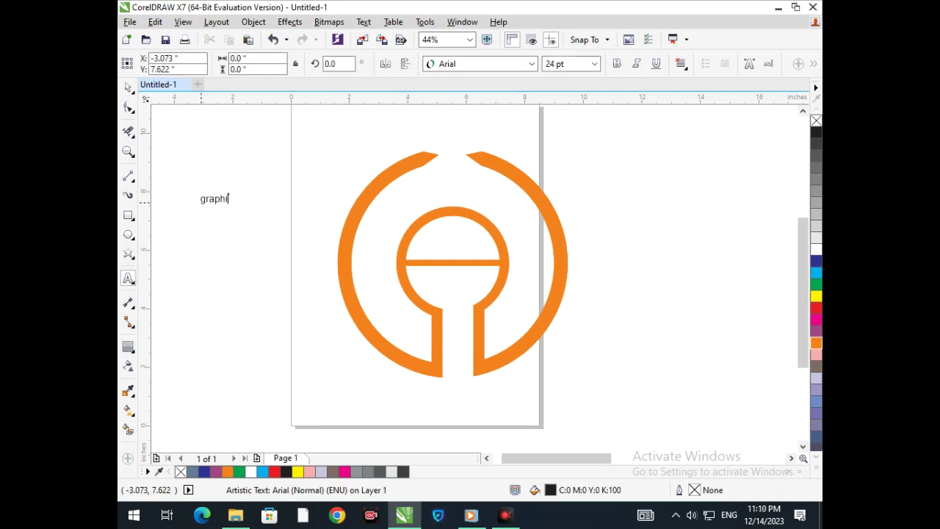
{"action": "key", "text": "Escape"}
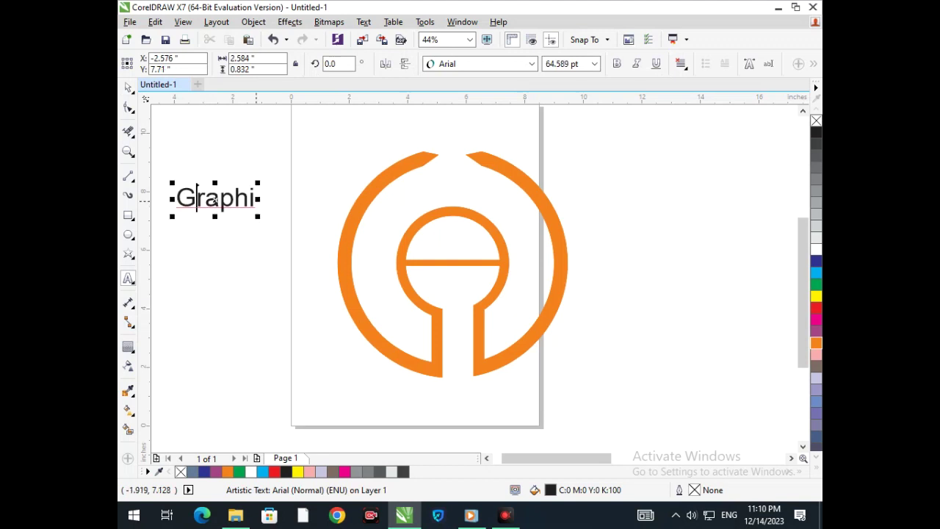
{"action": "type", "text": "c"}
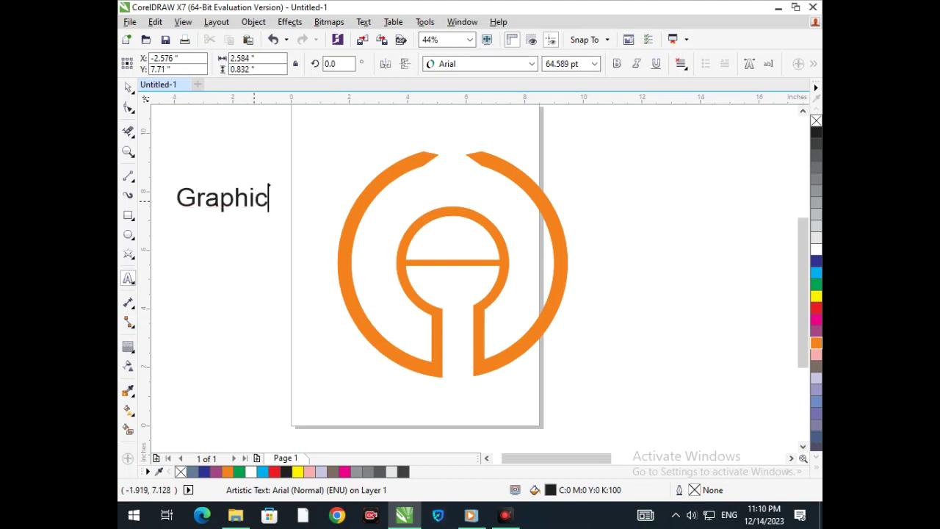
{"action": "key", "text": "Return"}
{"action": "type", "text": "Designing"}
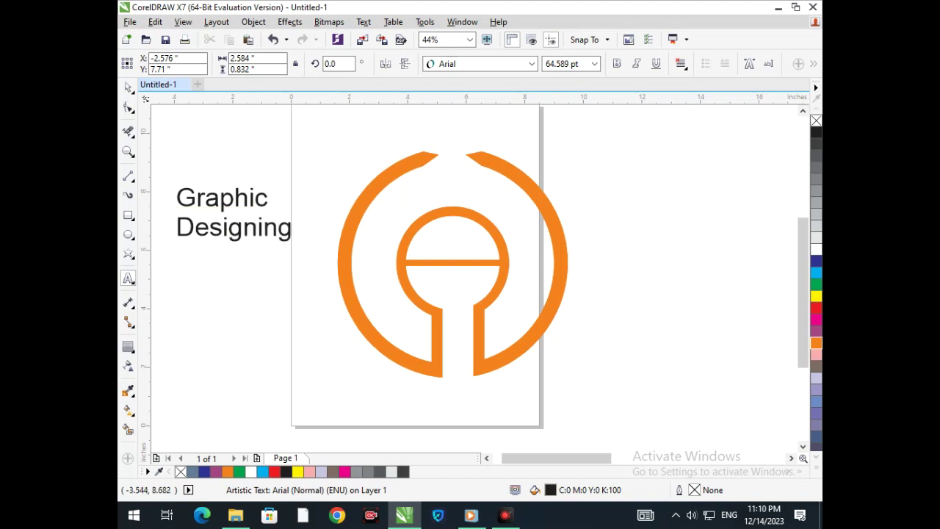
Break the two-line artistic text apart into separate words
{"action": "key", "text": "ctrl+space"}
{"action": "left_click", "coordinate": [226, 153]}
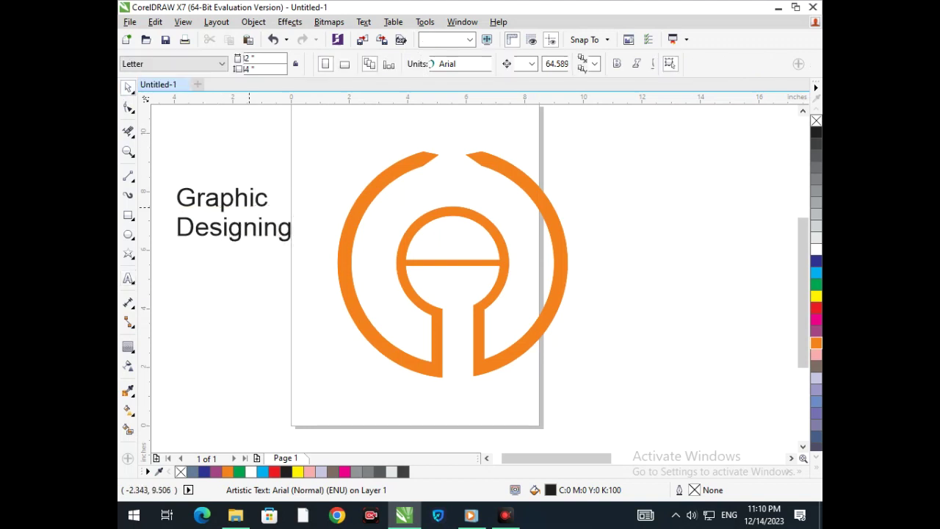
{"action": "left_click", "coordinate": [251, 201]}
{"action": "left_click", "coordinate": [253, 22]}
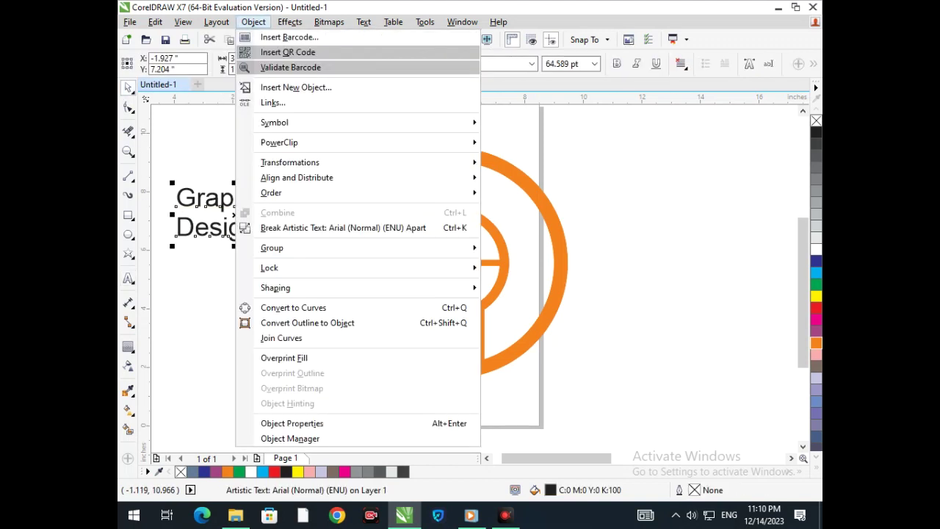
{"action": "left_click", "coordinate": [270, 229]}
{"action": "left_click_drag", "start_coordinate": [254, 200], "coordinate": [248, 243]}
Place "Graphic" inside the inner circle above the crossbar, scaled down to 56.438 pt
{"action": "left_click", "coordinate": [225, 203]}
{"action": "left_click_drag", "start_coordinate": [221, 203], "coordinate": [453, 250]}
{"action": "scroll", "coordinate": [447, 248], "scroll_direction": "up", "scroll_amount": 4}
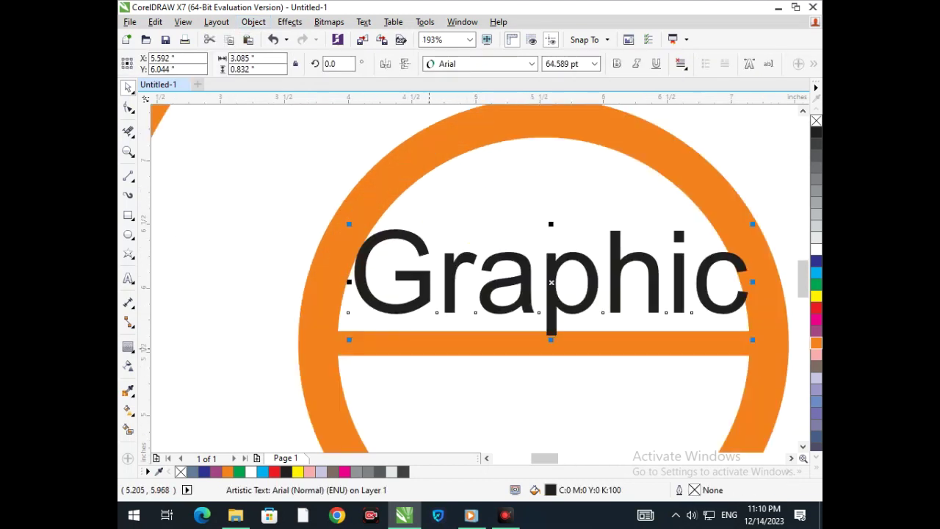
{"action": "left_click_drag", "start_coordinate": [346, 336], "coordinate": [374, 332]}
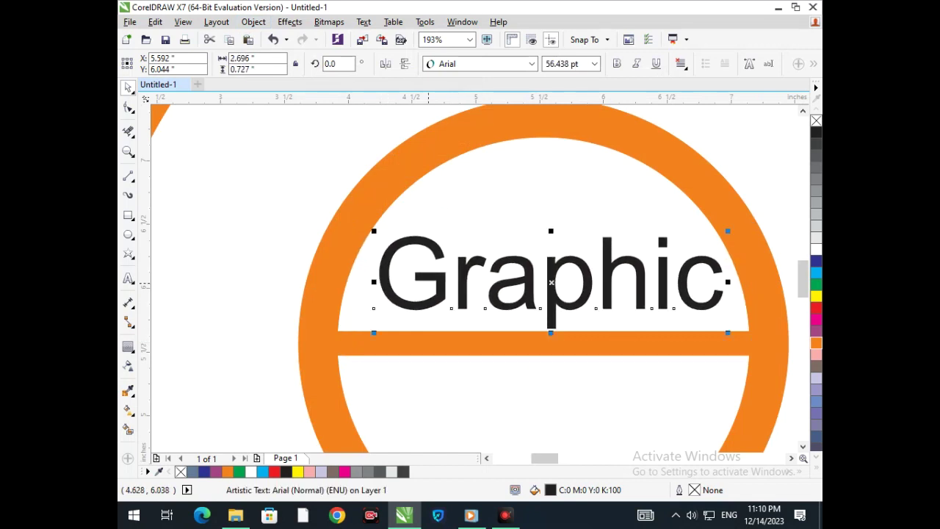
{"action": "scroll", "coordinate": [428, 337], "scroll_direction": "down", "scroll_amount": 3}
{"action": "scroll", "coordinate": [465, 264], "scroll_direction": "up", "scroll_amount": 1}
{"action": "left_click_drag", "start_coordinate": [466, 264], "coordinate": [461, 266]}
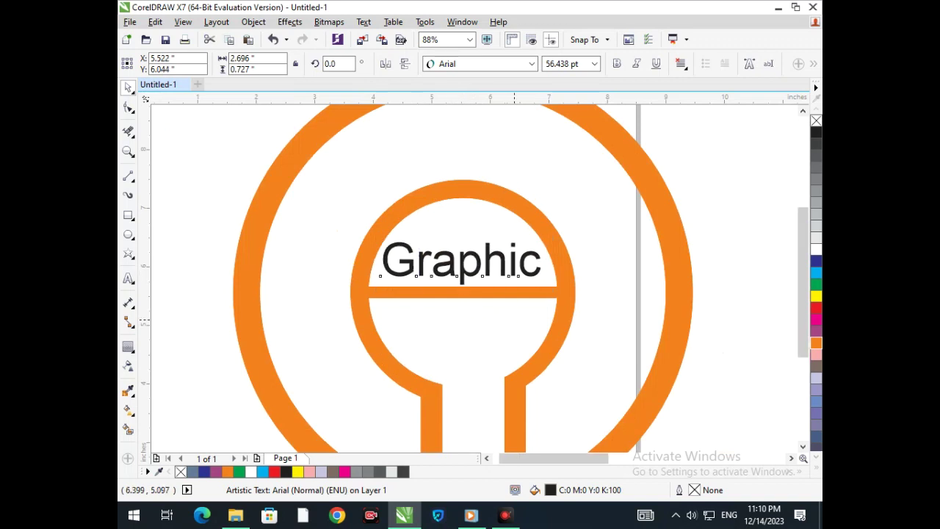
Place "Designing" inside the inner circle below the crossbar, scaled down to 43.317 pt
{"action": "scroll", "coordinate": [462, 264], "scroll_direction": "down", "scroll_amount": 1}
{"action": "left_click", "coordinate": [176, 313]}
{"action": "left_click_drag", "start_coordinate": [250, 251], "coordinate": [478, 307]}
{"action": "scroll", "coordinate": [478, 307], "scroll_direction": "up", "scroll_amount": 2}
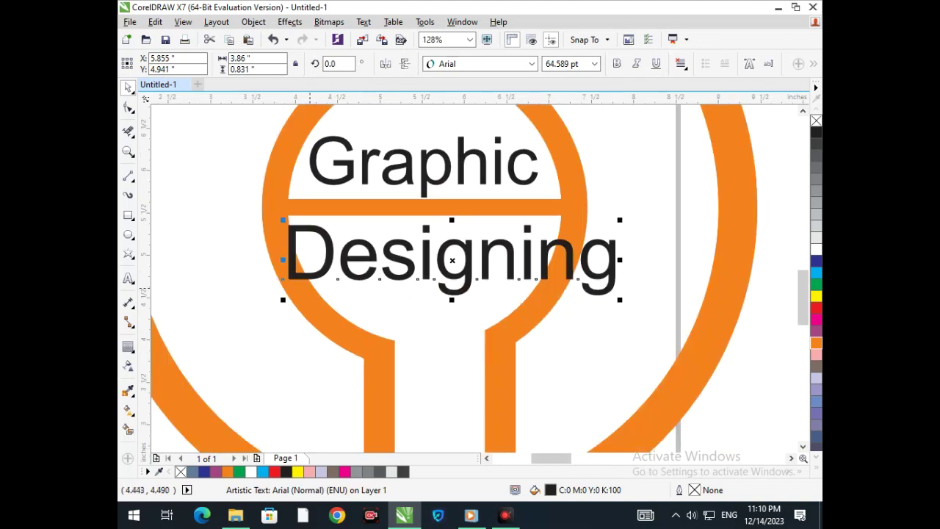
{"action": "scroll", "coordinate": [234, 274], "scroll_direction": "up", "scroll_amount": 1}
{"action": "scroll", "coordinate": [471, 279], "scroll_direction": "down", "scroll_amount": 1}
{"action": "left_click_drag", "start_coordinate": [403, 301], "coordinate": [432, 279]}
{"action": "scroll", "coordinate": [484, 292], "scroll_direction": "down", "scroll_amount": 1}
{"action": "scroll", "coordinate": [482, 274], "scroll_direction": "down", "scroll_amount": 1}
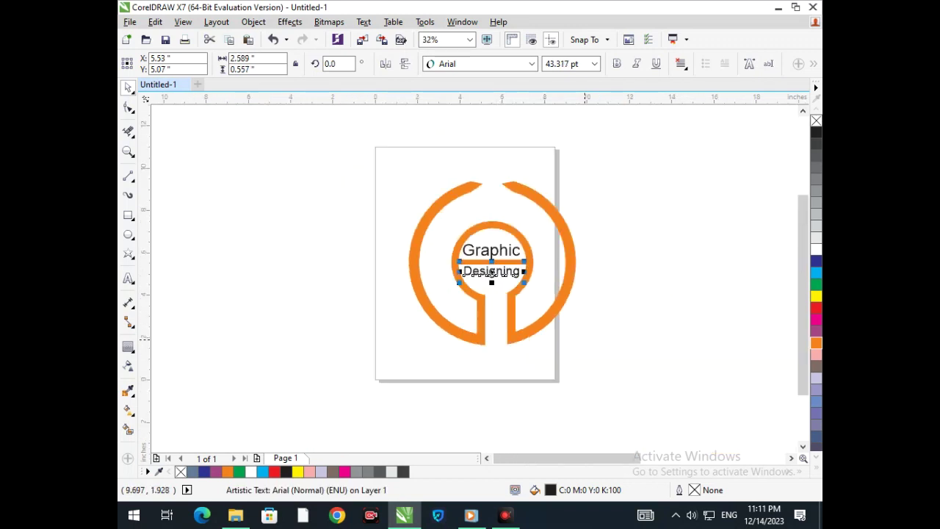
Move "Designing" slightly lower, away from the crossbar
{"action": "left_click", "coordinate": [589, 345]}
{"action": "left_click_drag", "start_coordinate": [490, 271], "coordinate": [492, 275]}
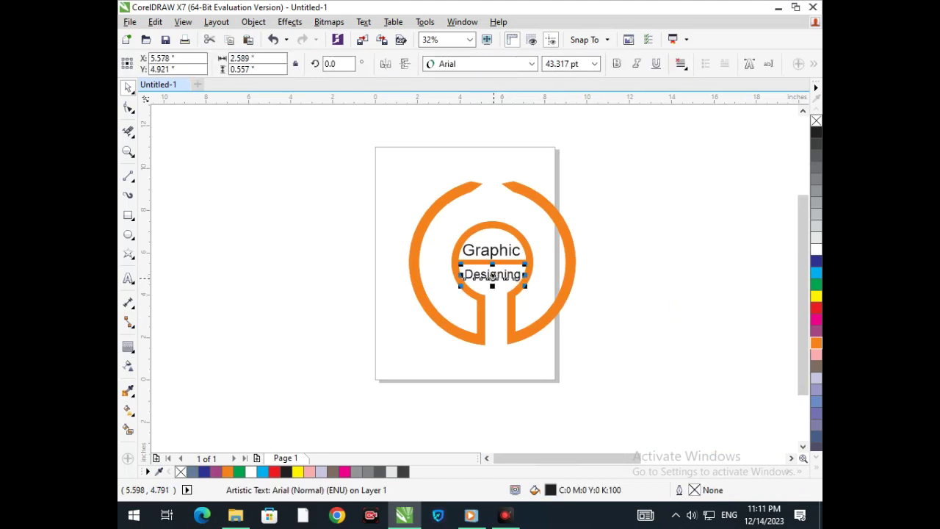
{"action": "left_click", "coordinate": [558, 311]}
{"action": "left_click", "coordinate": [673, 357]}
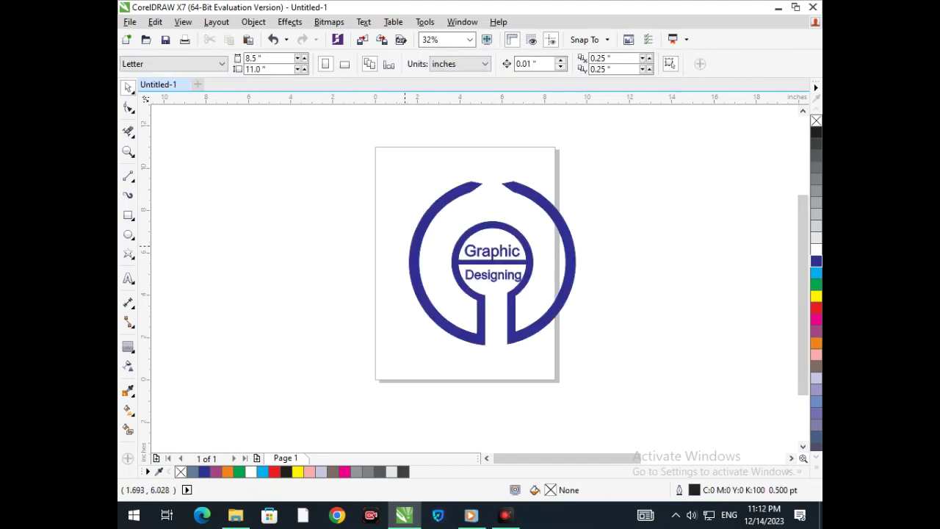
Recolor the fill of both words inside the circle to green, C:100 M:0 Y:100 K:0
{"action": "left_click_drag", "start_coordinate": [377, 230], "coordinate": [572, 289]}
{"action": "left_click", "coordinate": [815, 284]}
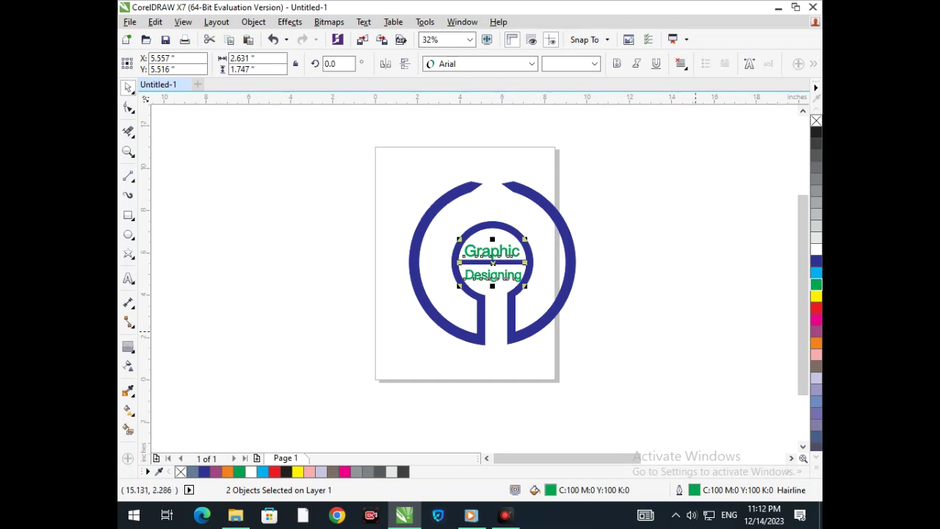
{"action": "left_click", "coordinate": [696, 332]}
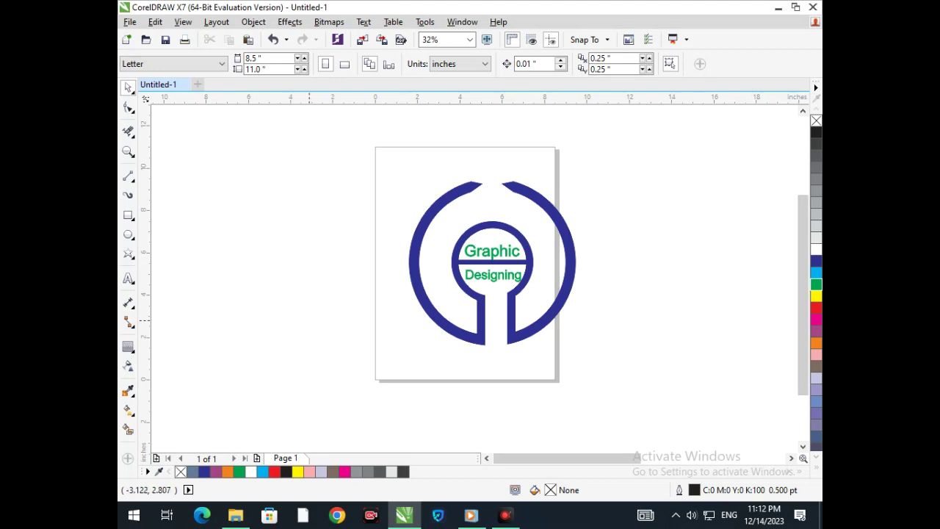
Make the word "Designing" bold
{"action": "left_click", "coordinate": [506, 280]}
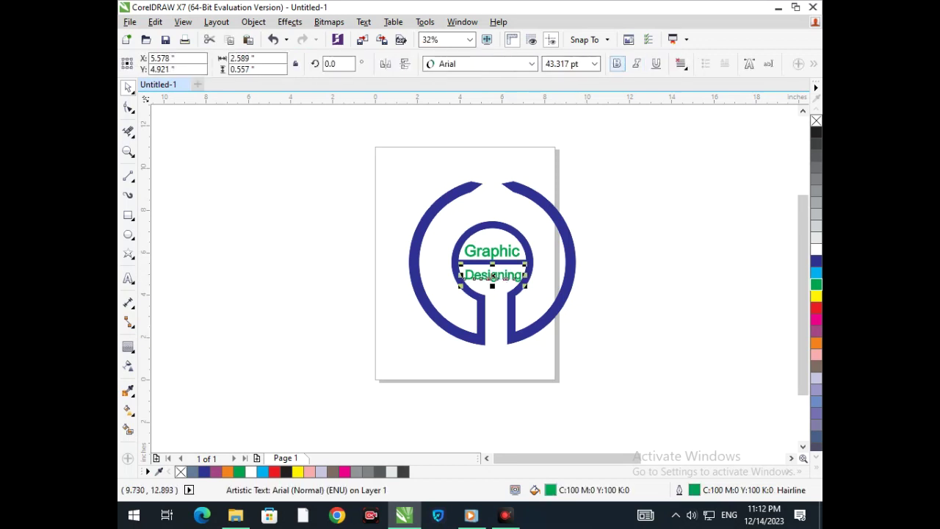
{"action": "left_click", "coordinate": [617, 64]}
{"action": "left_click", "coordinate": [619, 181]}
Scale the bold "Designing" down to 39.365 pt and center it in the lower half of the inner circle
{"action": "key", "text": "F2"}
{"action": "left_click_drag", "start_coordinate": [443, 242], "coordinate": [592, 301]}
{"action": "left_click", "coordinate": [359, 296]}
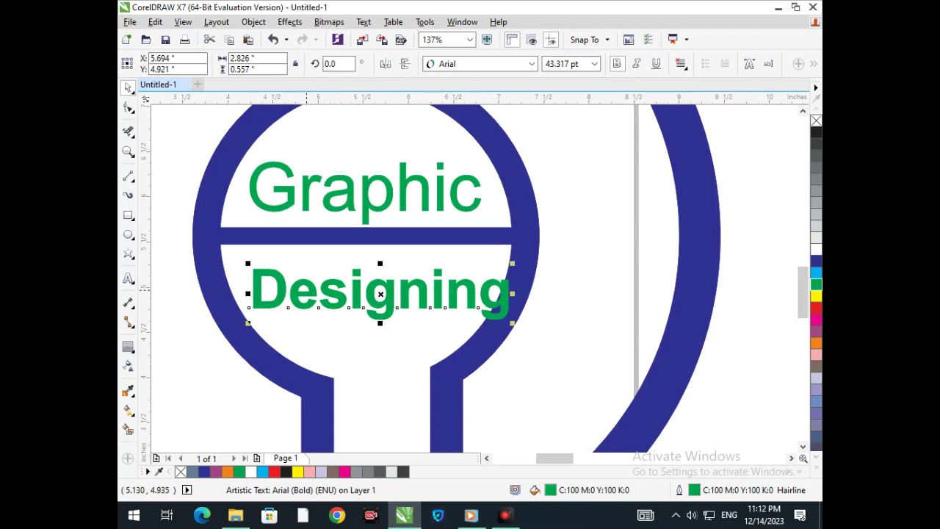
{"action": "key", "text": "F2"}
{"action": "left_click_drag", "start_coordinate": [226, 248], "coordinate": [597, 333]}
{"action": "left_click_drag", "start_coordinate": [191, 331], "coordinate": [212, 331]}
{"action": "left_click_drag", "start_coordinate": [356, 295], "coordinate": [325, 287]}
{"action": "key", "text": "F3"}
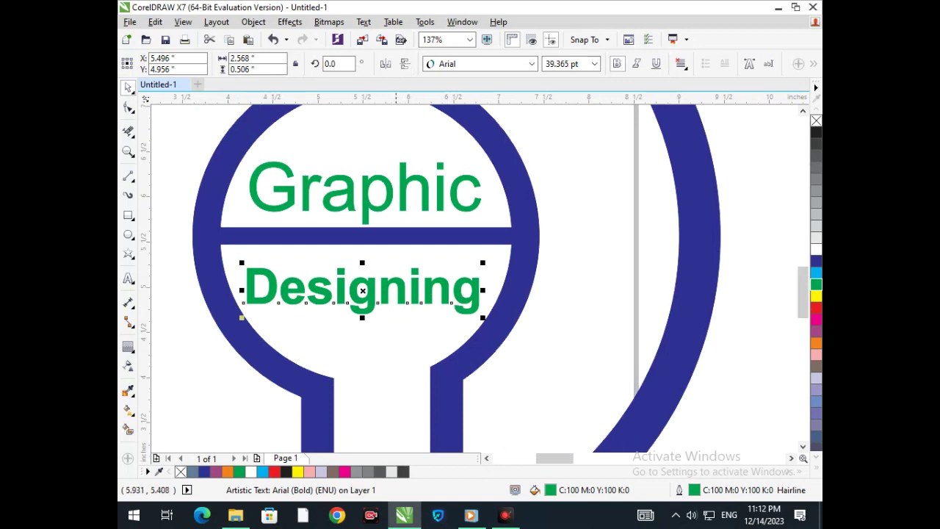
Move "Graphic" slightly up from the crossbar, in line with "Designing"
{"action": "left_click_drag", "start_coordinate": [366, 210], "coordinate": [368, 203]}
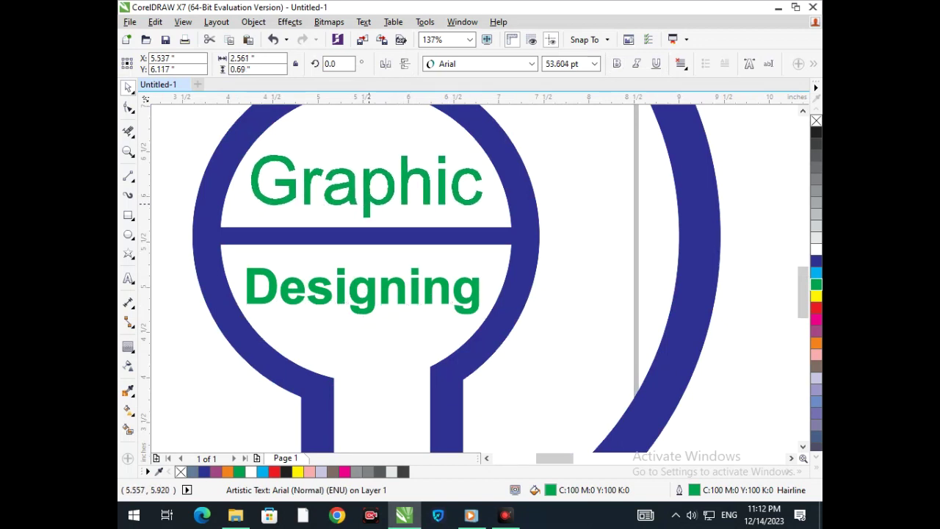
{"action": "scroll", "coordinate": [376, 215], "scroll_direction": "down", "scroll_amount": 5}
{"action": "left_click", "coordinate": [611, 289]}
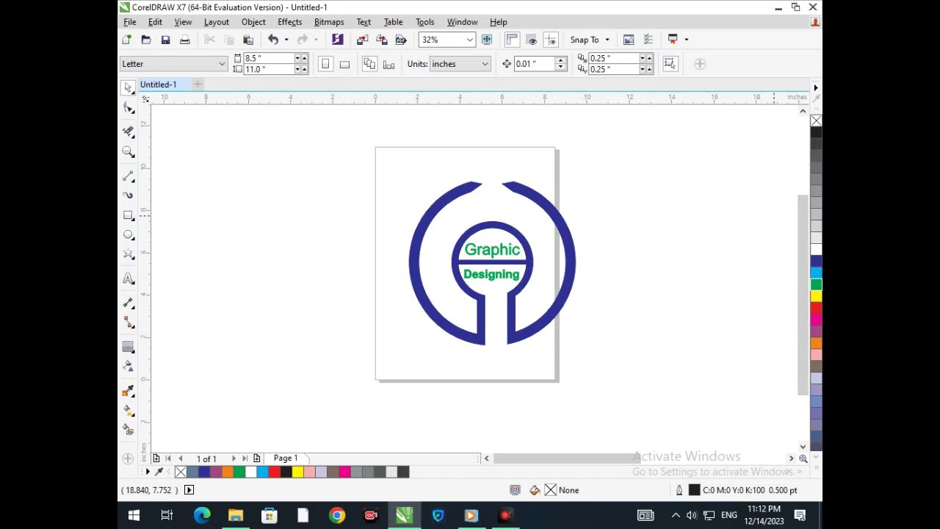
Ungroup the logo copy that lies off the page into separate objects
{"action": "scroll", "coordinate": [502, 237], "scroll_direction": "up", "scroll_amount": 2}
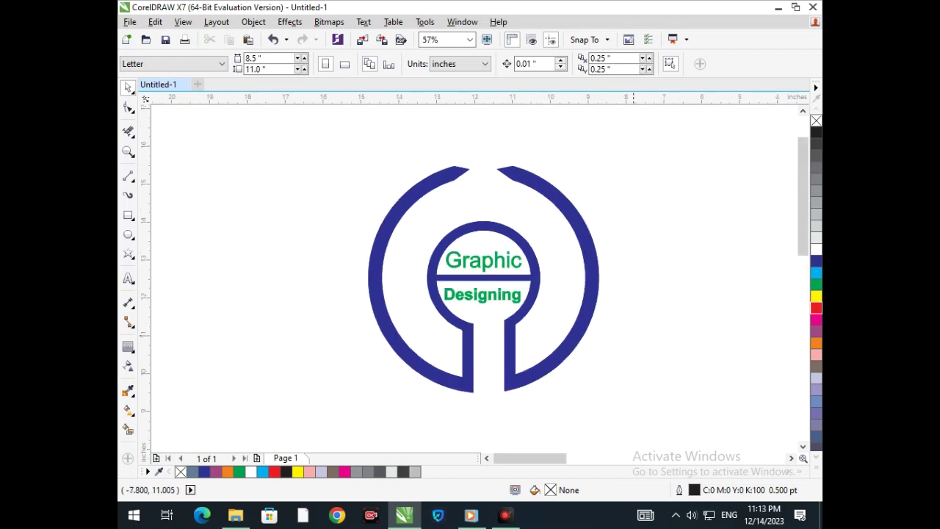
{"action": "left_click", "coordinate": [459, 173]}
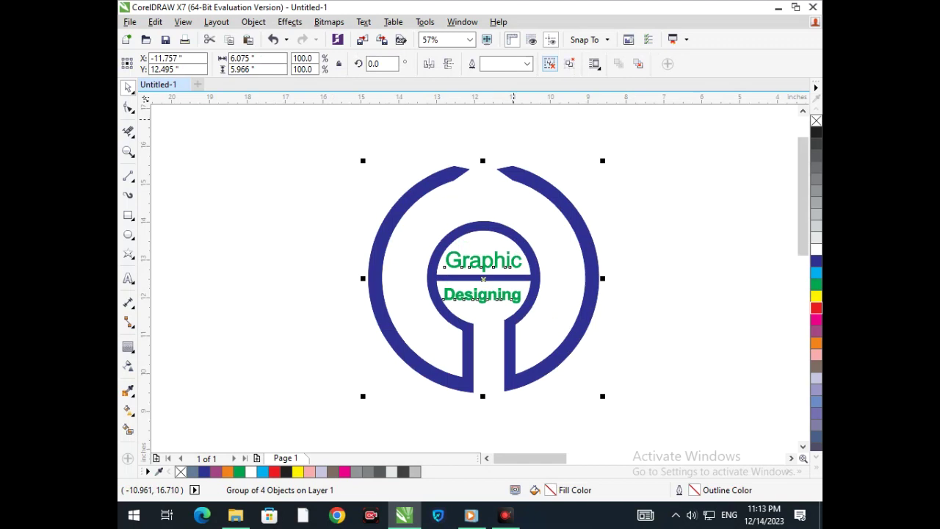
{"action": "left_click", "coordinate": [570, 64]}
{"action": "left_click", "coordinate": [463, 147]}
Apply a linear fountain fill to the logo curve with Interactive Fill, running from the left tip to the ring's lower right
{"action": "left_click", "coordinate": [439, 179]}
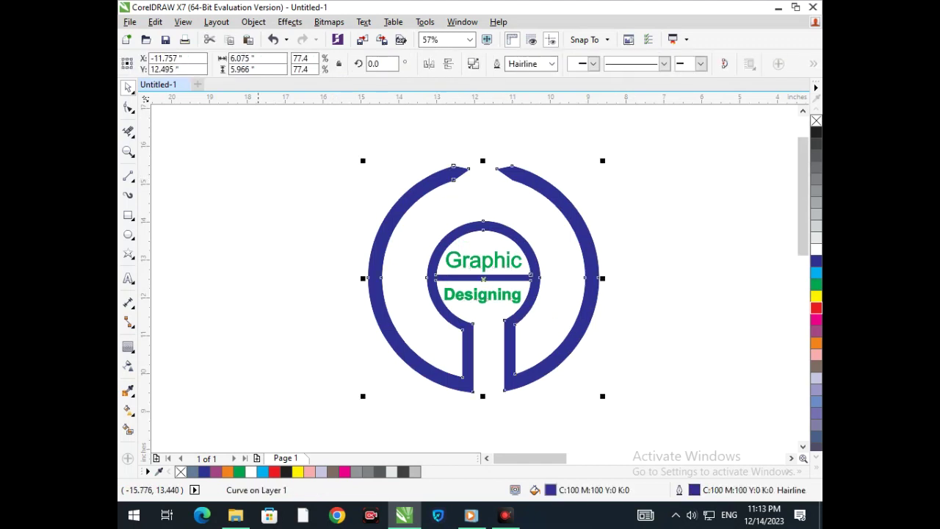
{"action": "left_click", "coordinate": [130, 413]}
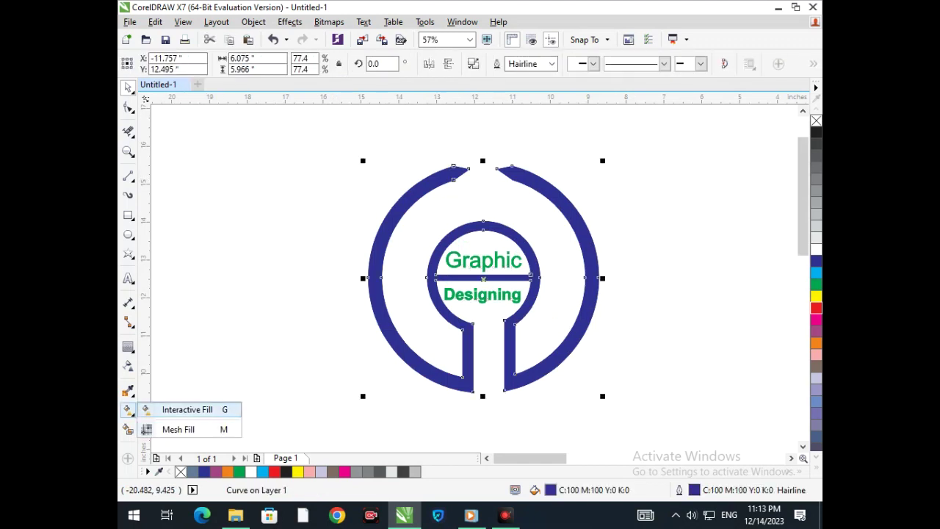
{"action": "left_click", "coordinate": [187, 409]}
{"action": "left_click_drag", "start_coordinate": [459, 168], "coordinate": [578, 369]}
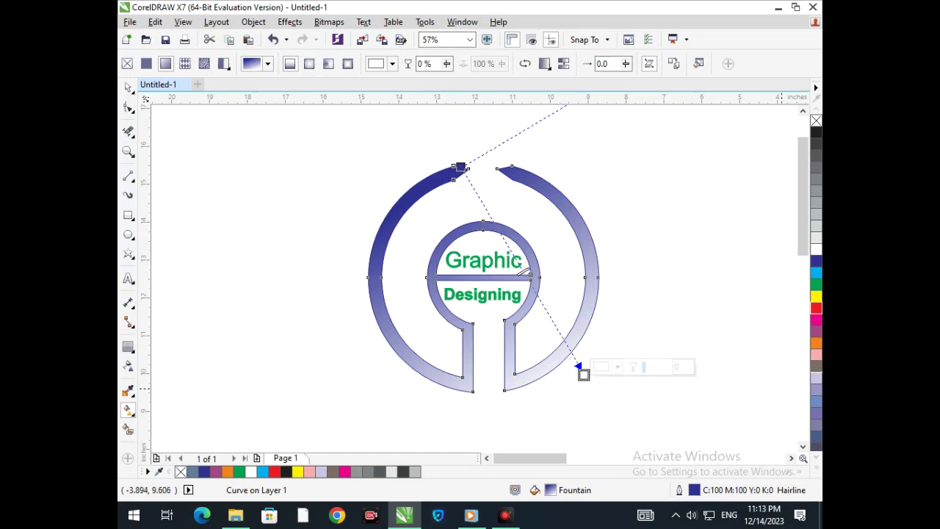
Try orange, green and blue as the end color of the logo's fountain fill
{"action": "left_click", "coordinate": [815, 343]}
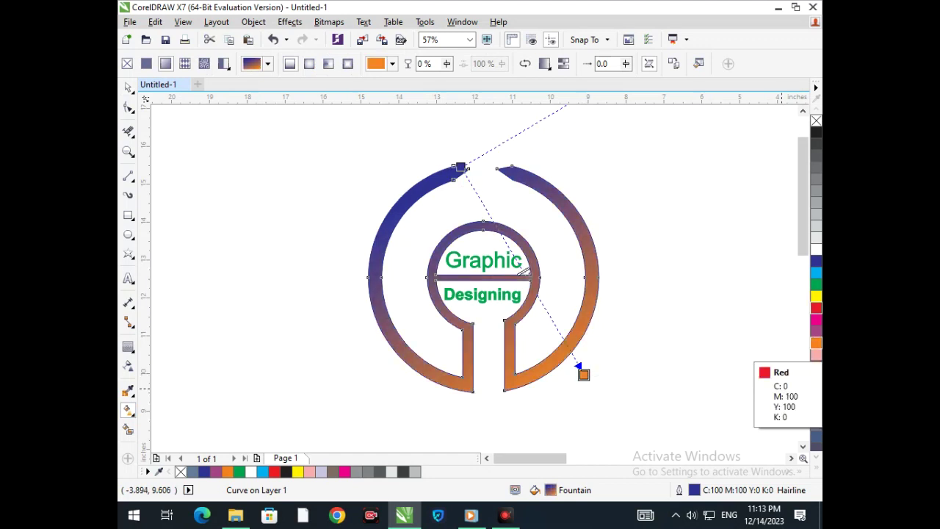
{"action": "left_click", "coordinate": [816, 284]}
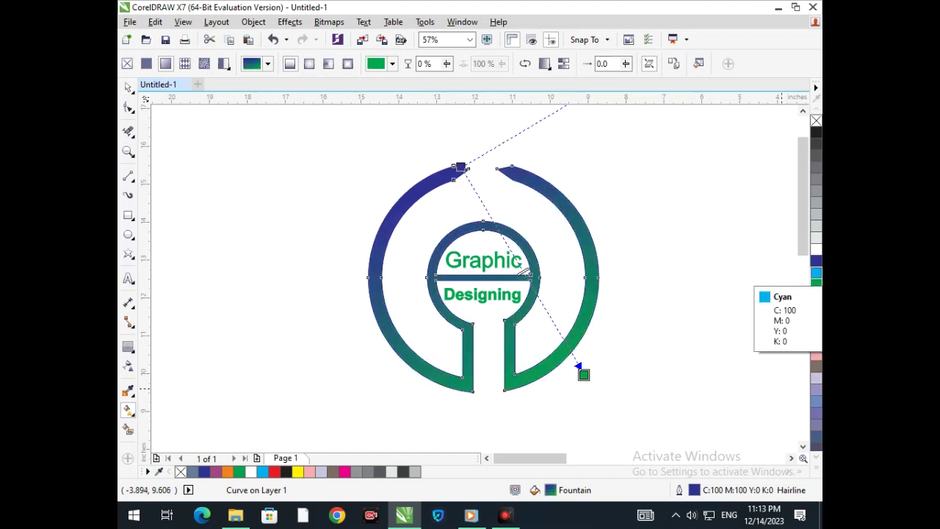
{"action": "left_click", "coordinate": [816, 260]}
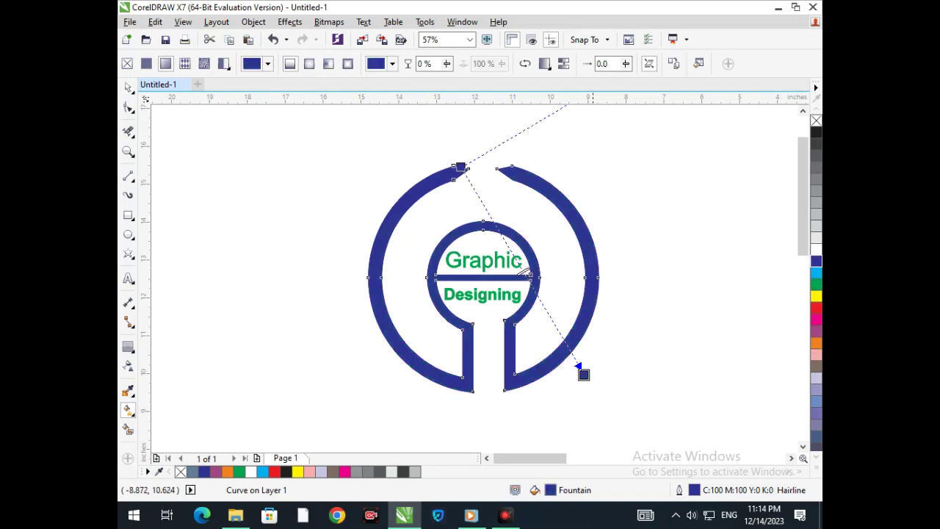
Set the fountain fill's end color to green, extend its end beyond the ring's lower right, and shift its start below the top opening
{"action": "left_click", "coordinate": [816, 284]}
{"action": "left_click_drag", "start_coordinate": [583, 375], "coordinate": [640, 426]}
{"action": "left_click_drag", "start_coordinate": [459, 168], "coordinate": [475, 194]}
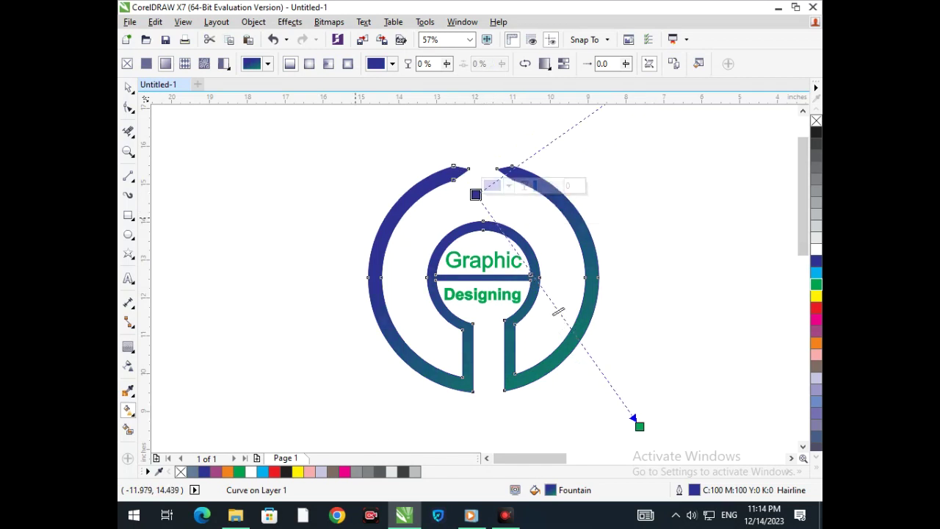
{"action": "left_click", "coordinate": [128, 87]}
{"action": "left_click", "coordinate": [289, 241]}
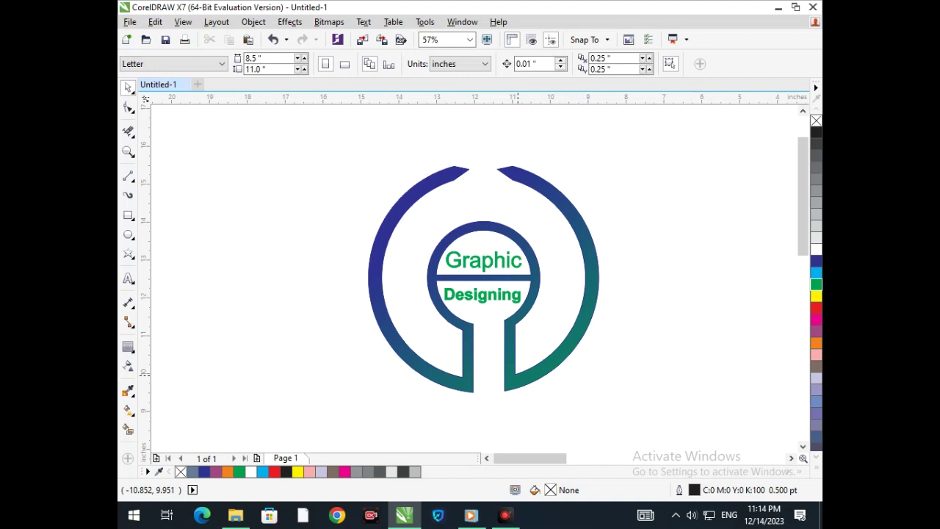
Set the fill and outline of both "Designing" and "Graphic" to purple
{"action": "left_click", "coordinate": [501, 297]}
{"action": "left_click", "coordinate": [816, 331]}
{"action": "right_click", "coordinate": [816, 331]}
{"action": "left_click", "coordinate": [730, 343]}
{"action": "left_click", "coordinate": [505, 265]}
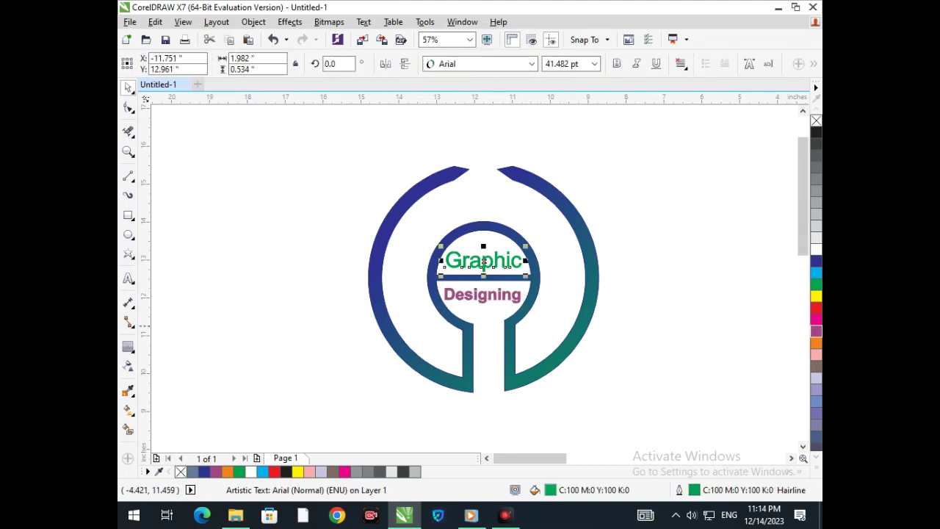
{"action": "left_click", "coordinate": [816, 331]}
{"action": "right_click", "coordinate": [816, 331]}
{"action": "left_click", "coordinate": [650, 327]}
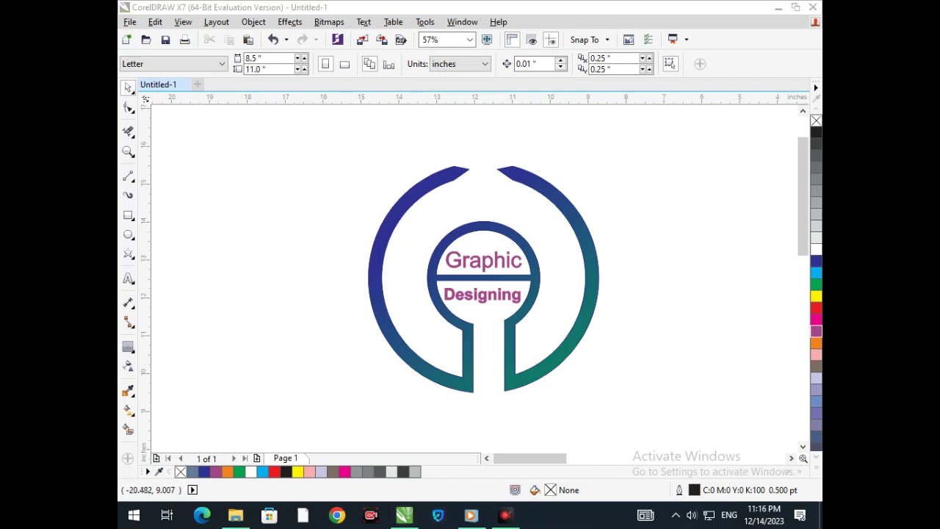
Add an intermediate color near the middle of the logo's fountain fill and set it to orange
{"action": "left_click", "coordinate": [132, 415]}
{"action": "left_click", "coordinate": [183, 408]}
{"action": "left_click", "coordinate": [452, 169]}
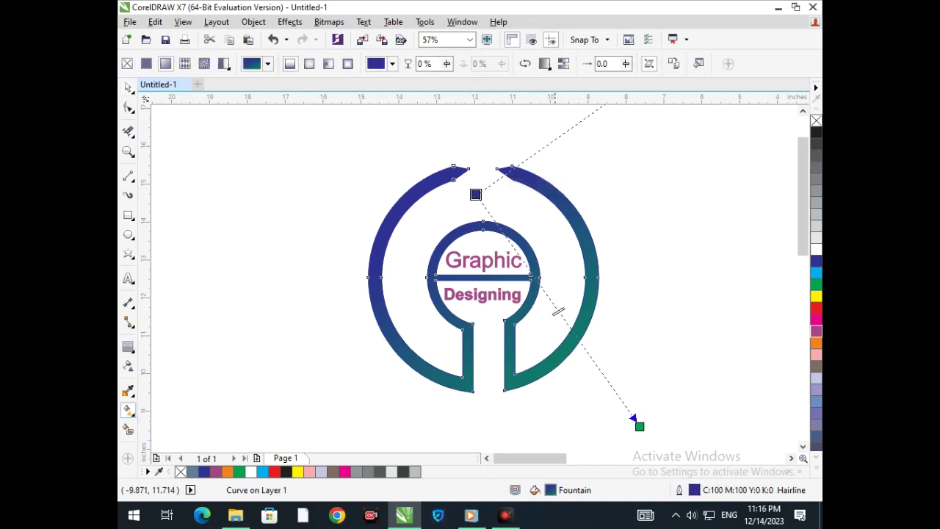
{"action": "double_click", "coordinate": [555, 307]}
{"action": "left_click", "coordinate": [816, 331]}
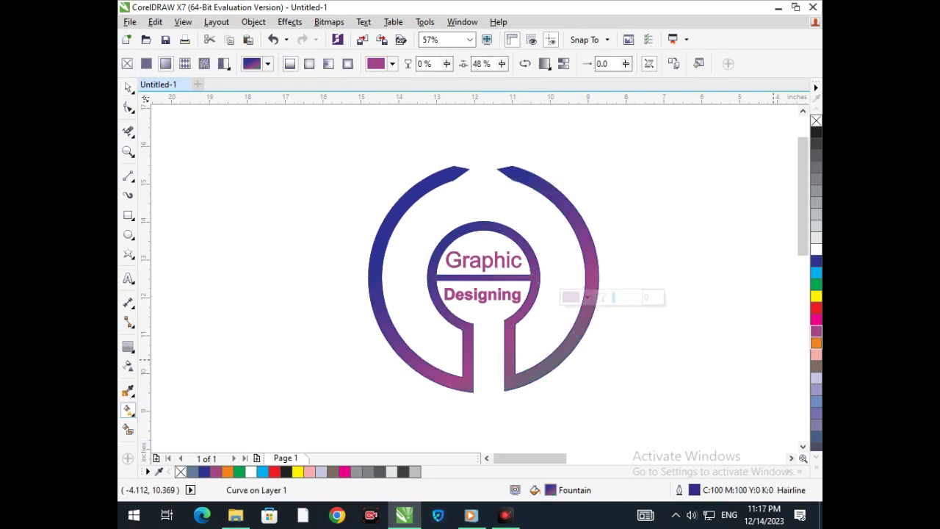
{"action": "left_click", "coordinate": [816, 343]}
Move the fountain fill's end to the ring's lower right edge and its start onto the upper left, trying brown and purple end colors
{"action": "left_click_drag", "start_coordinate": [640, 426], "coordinate": [580, 363]}
{"action": "left_click_drag", "start_coordinate": [475, 195], "coordinate": [436, 215]}
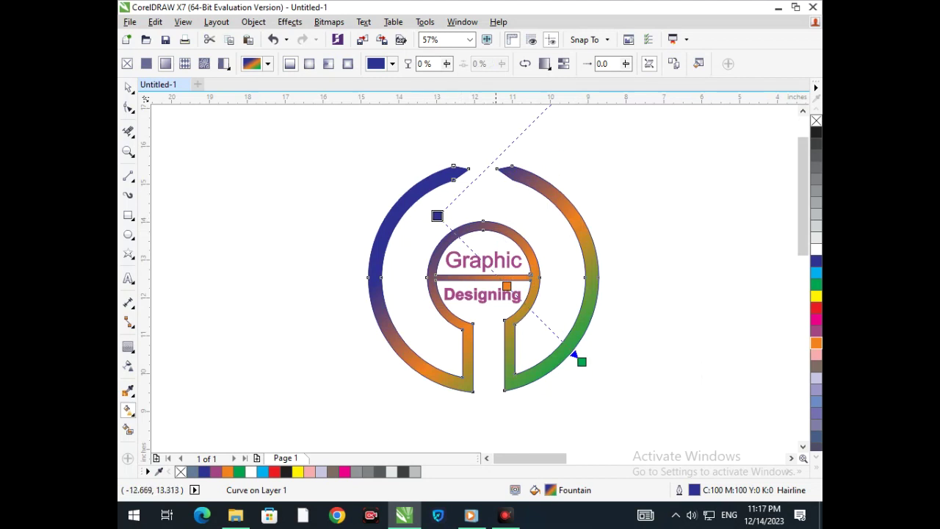
{"action": "left_click", "coordinate": [582, 361]}
{"action": "left_click", "coordinate": [815, 365]}
{"action": "left_click", "coordinate": [816, 331]}
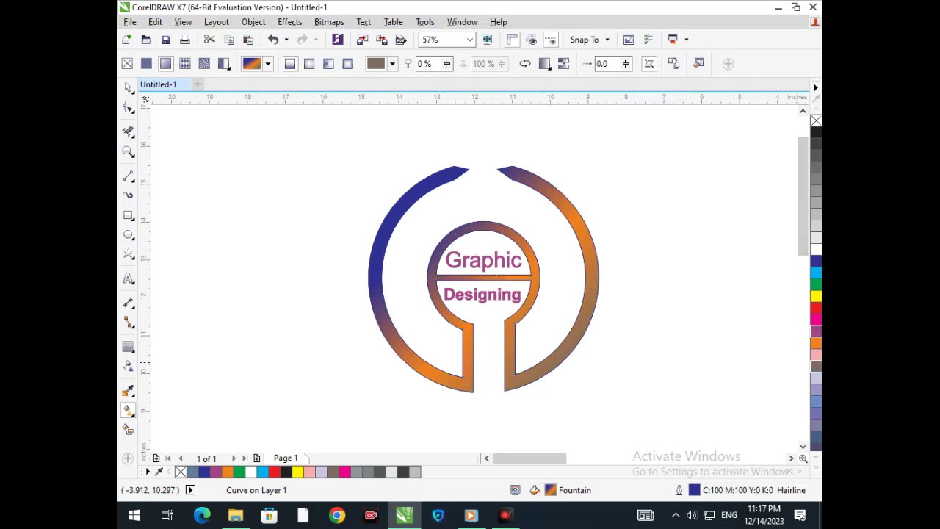
{"action": "left_click_drag", "start_coordinate": [436, 215], "coordinate": [413, 193]}
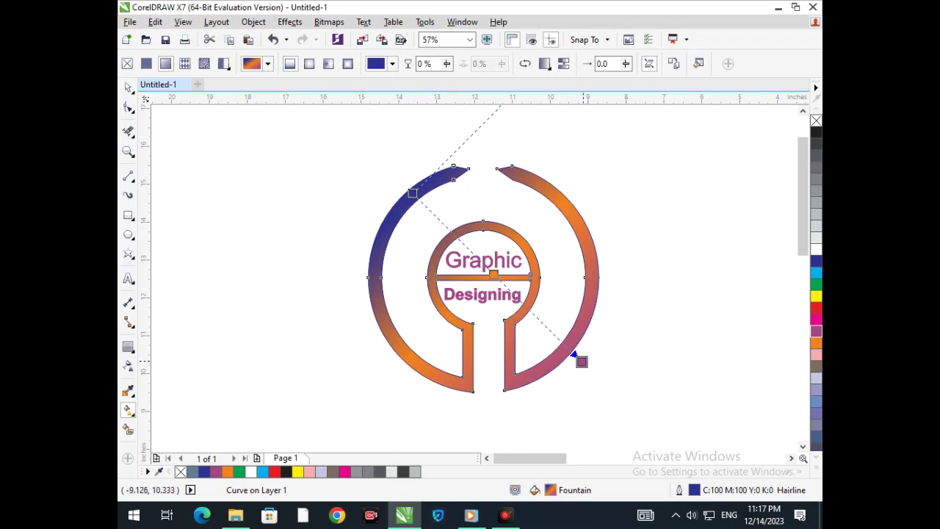
Set the end color of the logo's fountain fill to blue
{"action": "left_click", "coordinate": [582, 362]}
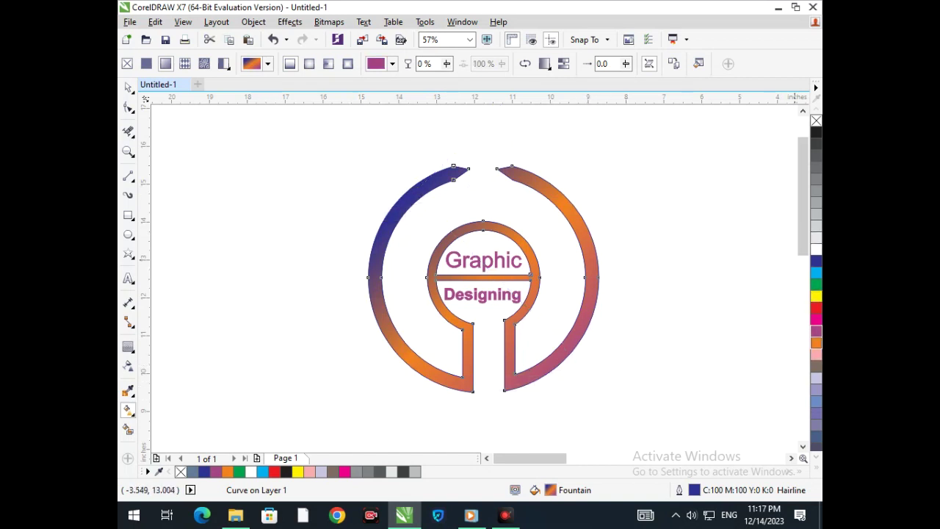
{"action": "left_click", "coordinate": [815, 343]}
{"action": "left_click", "coordinate": [816, 133]}
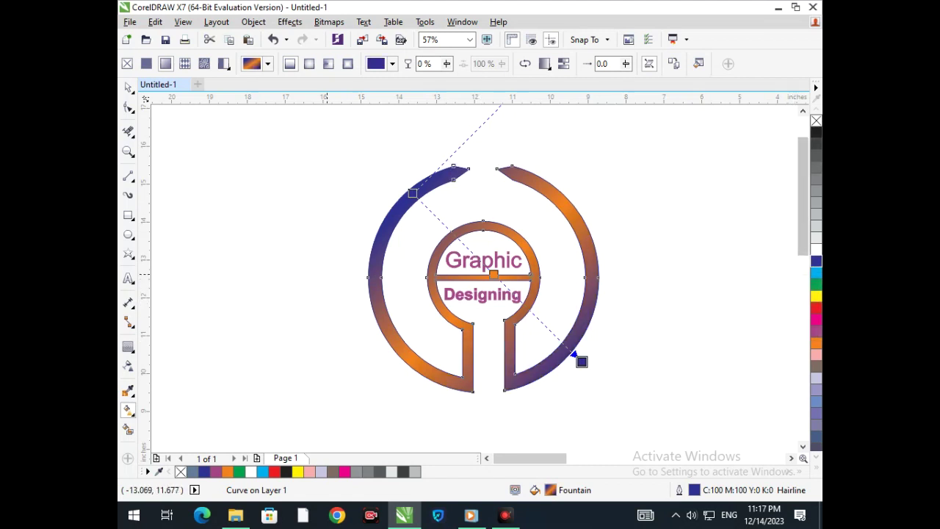
{"action": "left_click", "coordinate": [128, 87]}
{"action": "left_click", "coordinate": [513, 336]}
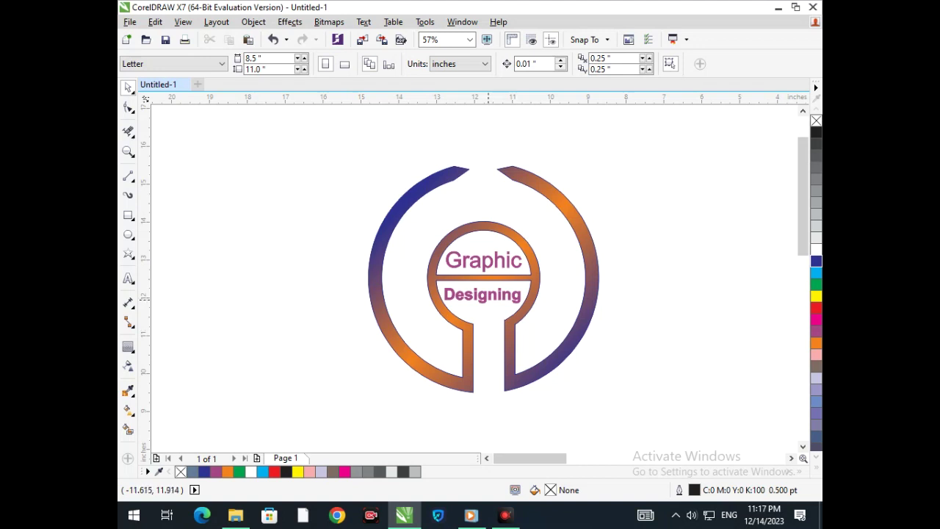
Apply an Envelope to the "Designing" text and pull its bottom center down toward the keyhole opening
{"action": "left_click", "coordinate": [482, 294]}
{"action": "left_click", "coordinate": [128, 346]}
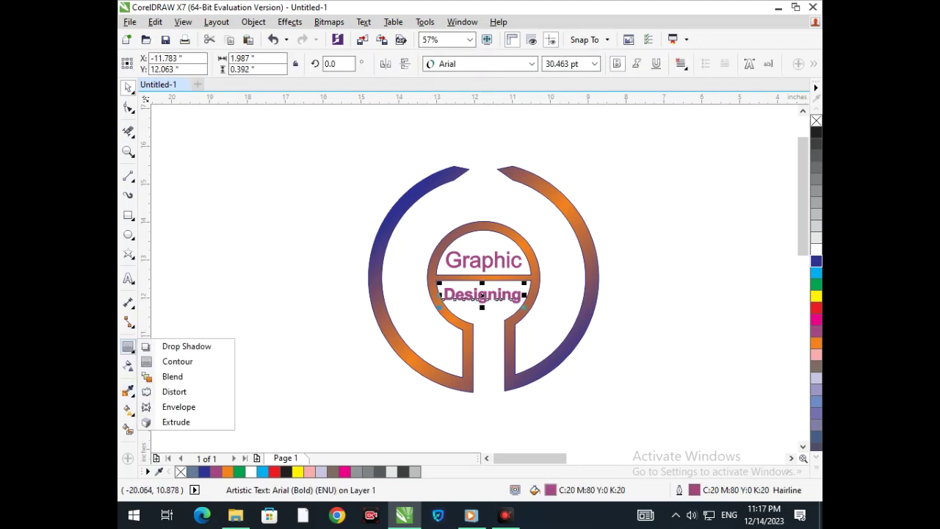
{"action": "left_click", "coordinate": [177, 406]}
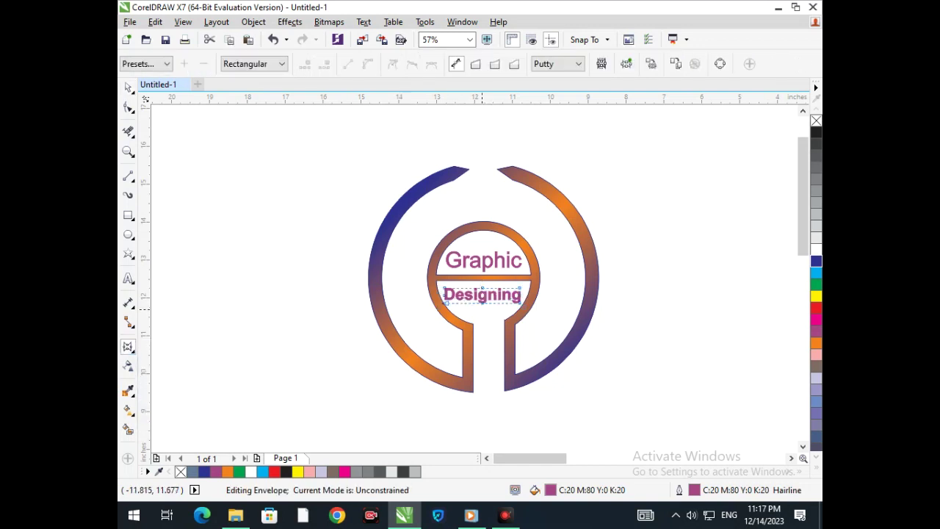
{"action": "left_click_drag", "start_coordinate": [482, 302], "coordinate": [488, 318]}
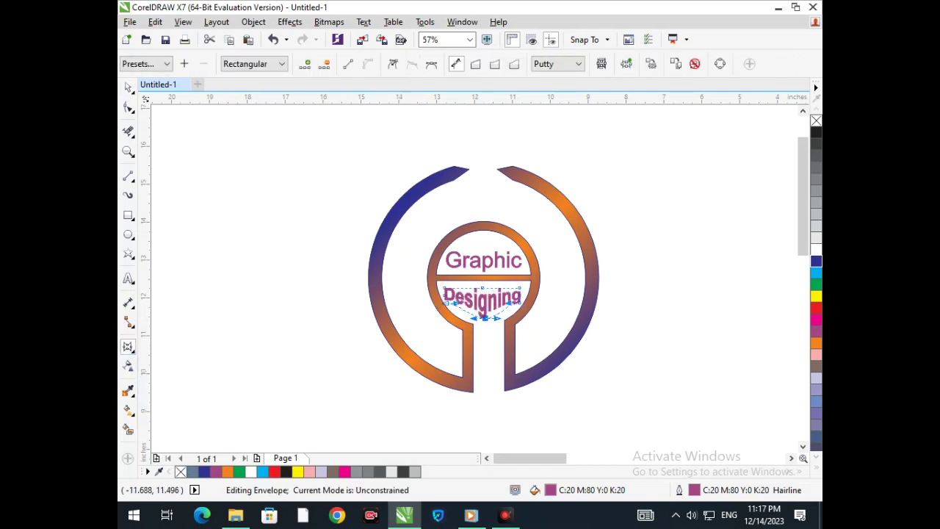
Curve the lower edge of the "Designing" envelope on both sides to follow the inner circle
{"action": "scroll", "coordinate": [512, 314], "scroll_direction": "up", "scroll_amount": 4}
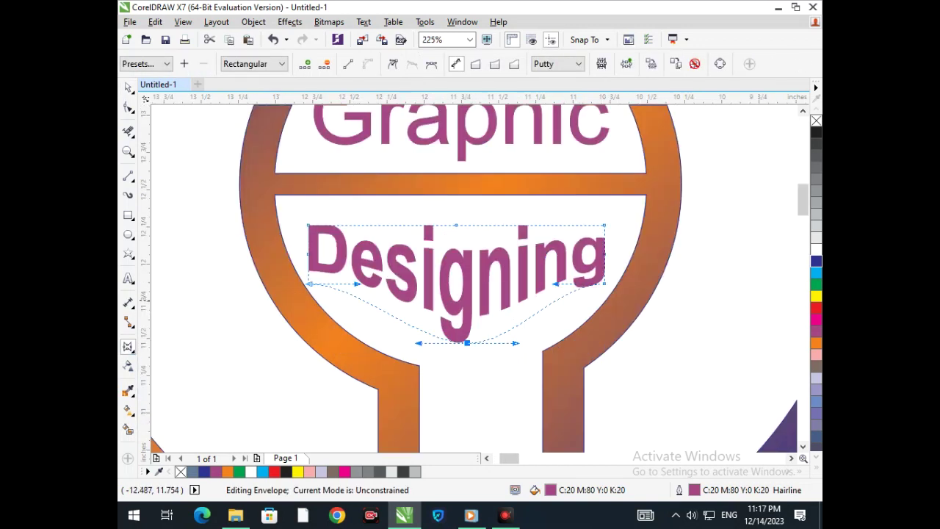
{"action": "left_click_drag", "start_coordinate": [359, 284], "coordinate": [390, 333]}
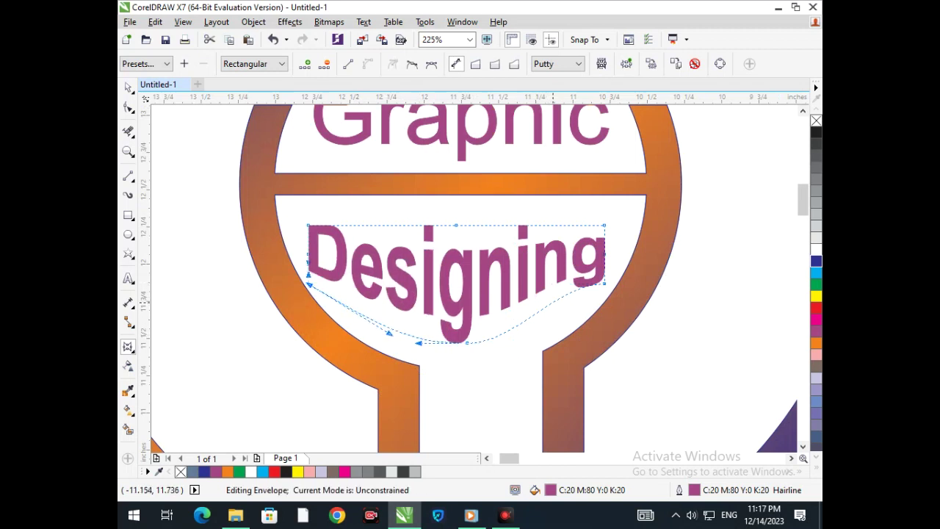
{"action": "left_click", "coordinate": [604, 283]}
{"action": "left_click_drag", "start_coordinate": [556, 283], "coordinate": [469, 352]}
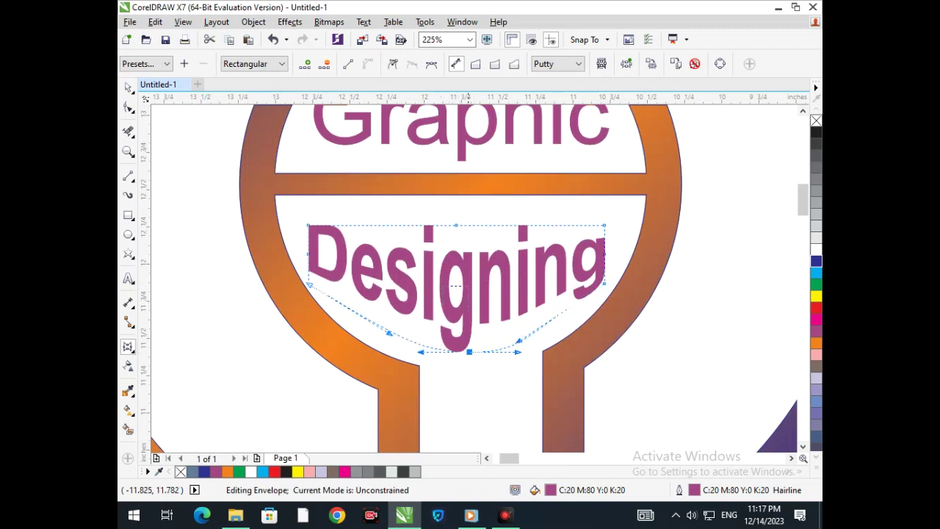
{"action": "scroll", "coordinate": [488, 308], "scroll_direction": "down", "scroll_amount": 2}
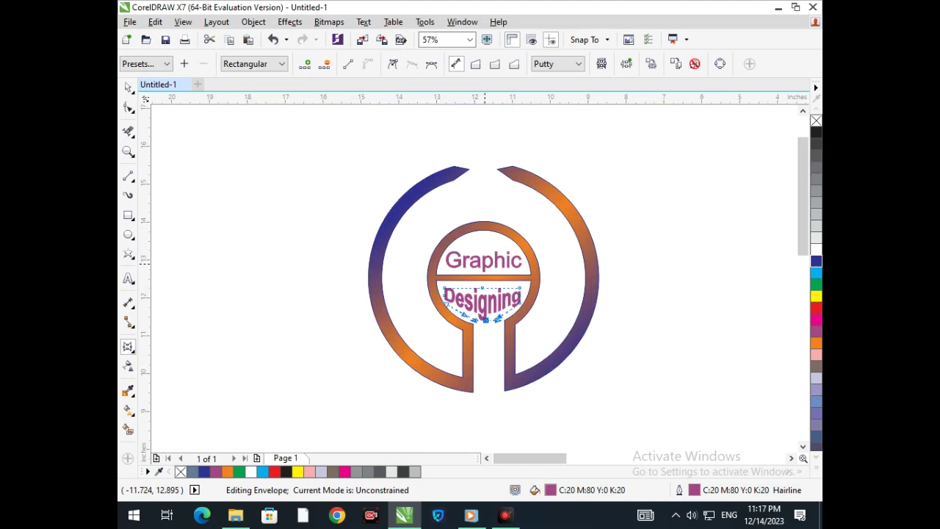
Envelope the "Graphic" text, bulging its upper left edge, pinching its top and bottom centers inward, and pulling its upper right corner onto the circle
{"action": "left_click", "coordinate": [485, 259]}
{"action": "left_click_drag", "start_coordinate": [485, 254], "coordinate": [490, 234]}
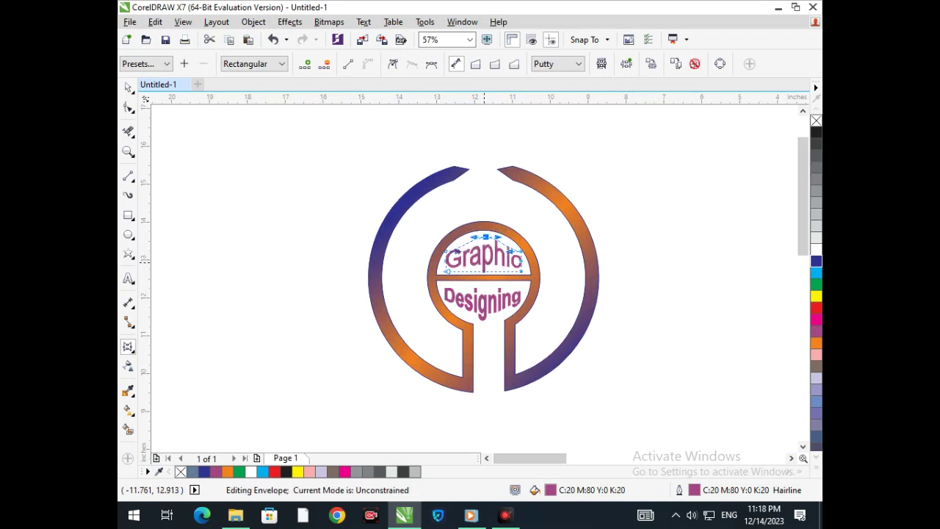
{"action": "scroll", "coordinate": [464, 228], "scroll_direction": "up", "scroll_amount": 4}
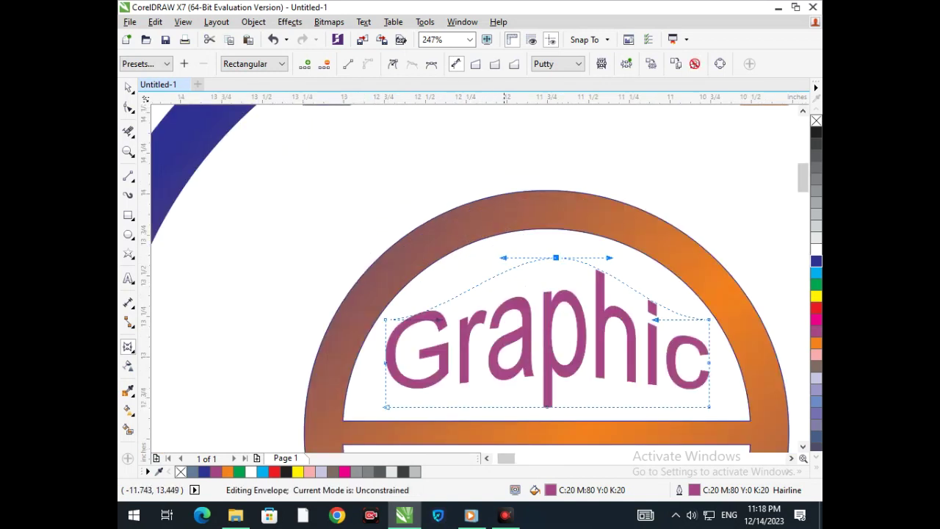
{"action": "left_click_drag", "start_coordinate": [440, 320], "coordinate": [462, 284]}
{"action": "left_click_drag", "start_coordinate": [547, 406], "coordinate": [549, 369]}
{"action": "left_click_drag", "start_coordinate": [556, 258], "coordinate": [557, 318]}
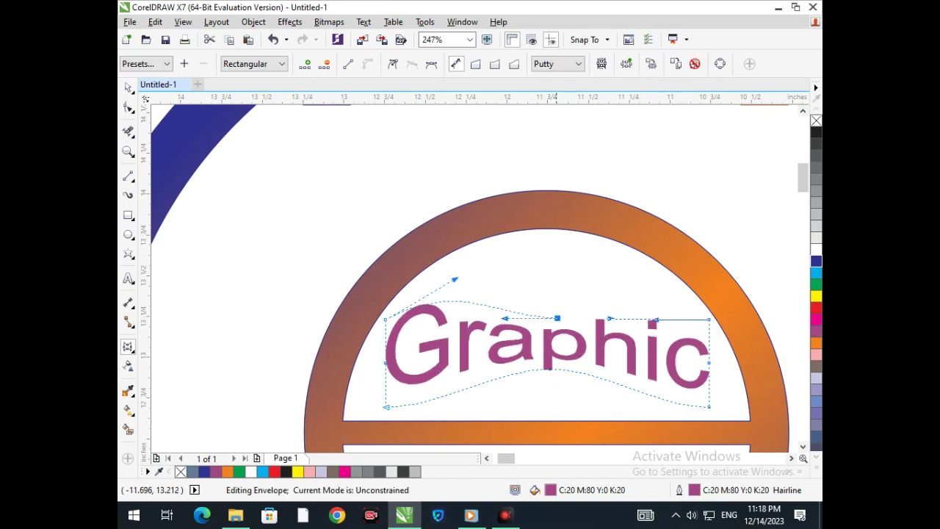
{"action": "left_click_drag", "start_coordinate": [708, 321], "coordinate": [682, 281]}
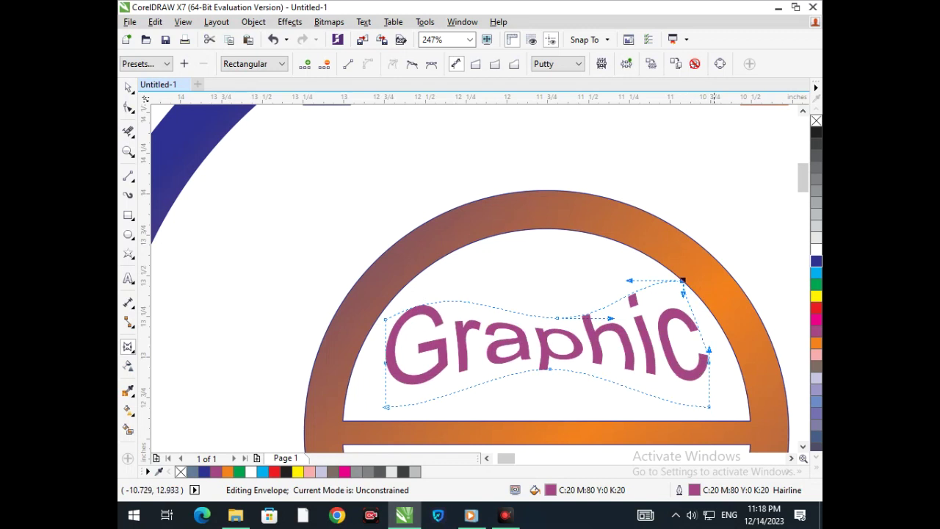
{"action": "scroll", "coordinate": [666, 400], "scroll_direction": "down", "scroll_amount": 4}
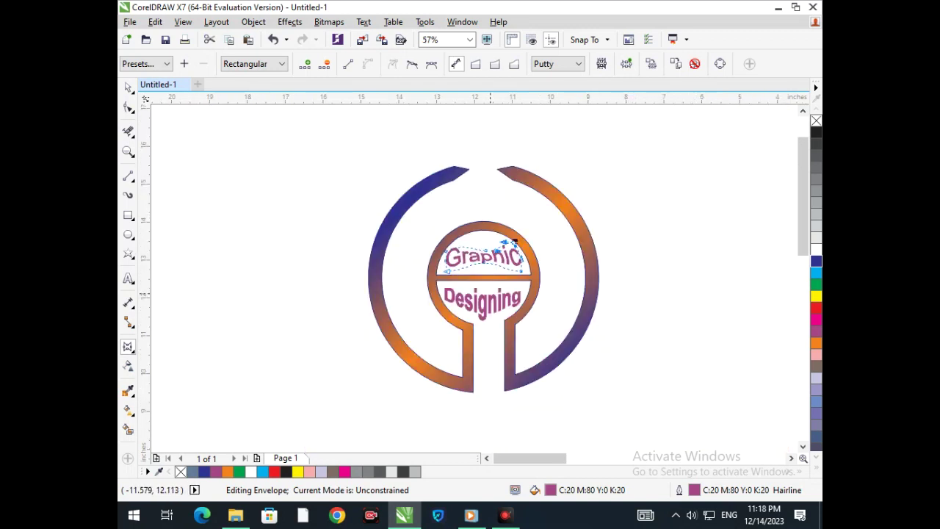
Straighten the upper right edge of the "Graphic" envelope, raise its bottom center slightly and lower its lower left corner to the crossbar
{"action": "scroll", "coordinate": [543, 262], "scroll_direction": "up", "scroll_amount": 4}
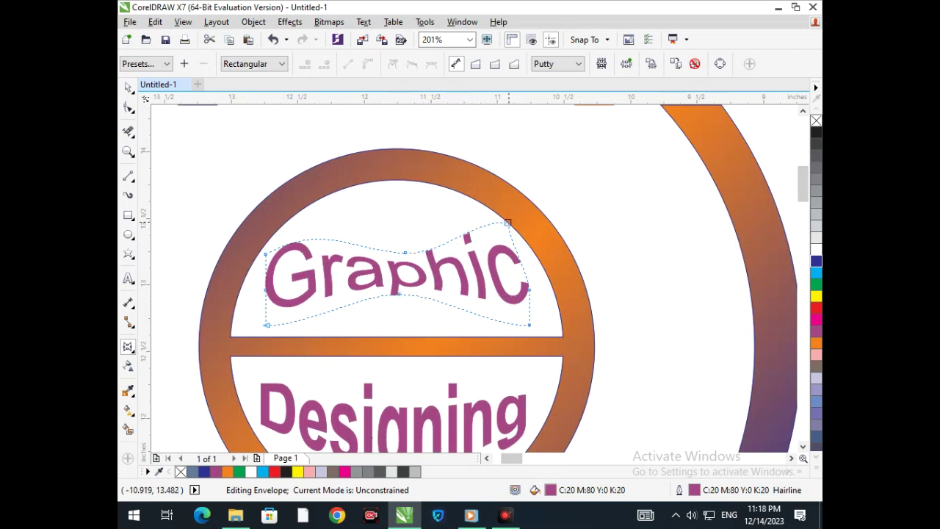
{"action": "left_click_drag", "start_coordinate": [464, 223], "coordinate": [447, 252]}
{"action": "mouse_move", "coordinate": [402, 295]}
{"action": "left_mouse_down"}
{"action": "mouse_move", "coordinate": [399, 306]}
{"action": "mouse_move", "coordinate": [398, 285]}
{"action": "left_mouse_up"}
{"action": "left_click_drag", "start_coordinate": [266, 324], "coordinate": [320, 310]}
{"action": "left_click_drag", "start_coordinate": [267, 329], "coordinate": [266, 345]}
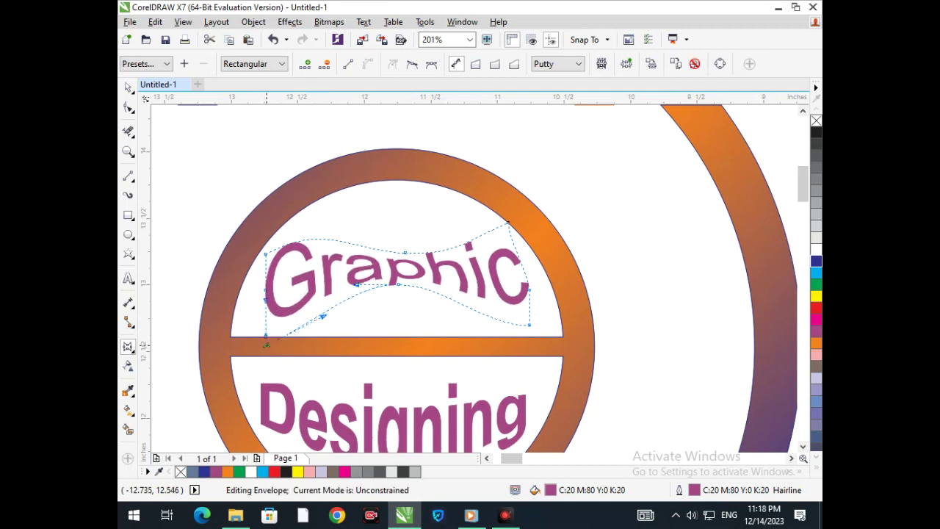
Delete the right middle node of the "Graphic" envelope and lower its lower right corner to the crossbar, undoing the accidental distortion
{"action": "left_click", "coordinate": [530, 290]}
{"action": "key", "text": "Delete"}
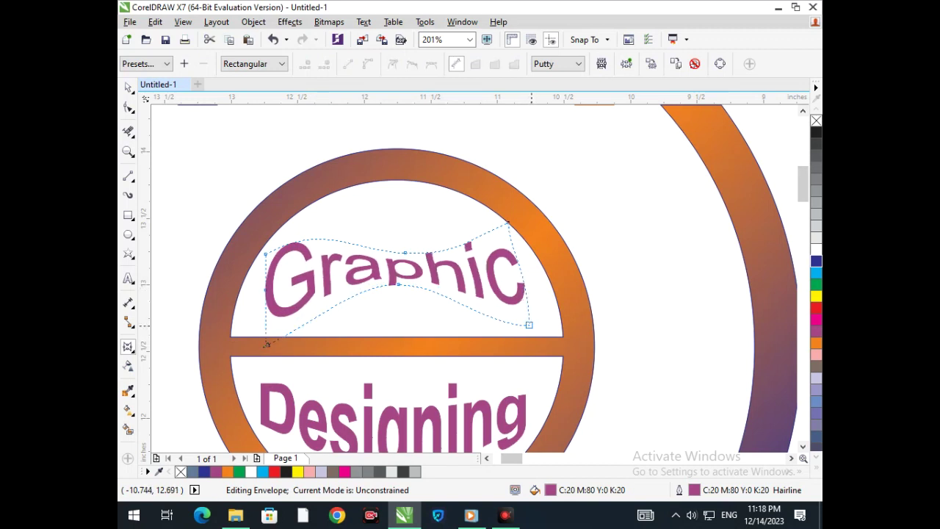
{"action": "left_click_drag", "start_coordinate": [530, 324], "coordinate": [507, 342]}
{"action": "left_click", "coordinate": [533, 329]}
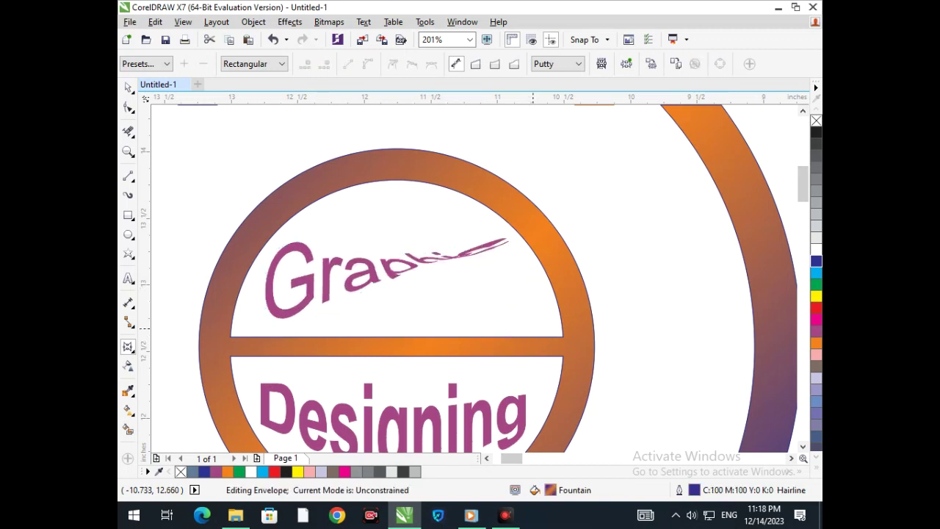
{"action": "key", "text": "ctrl+z"}
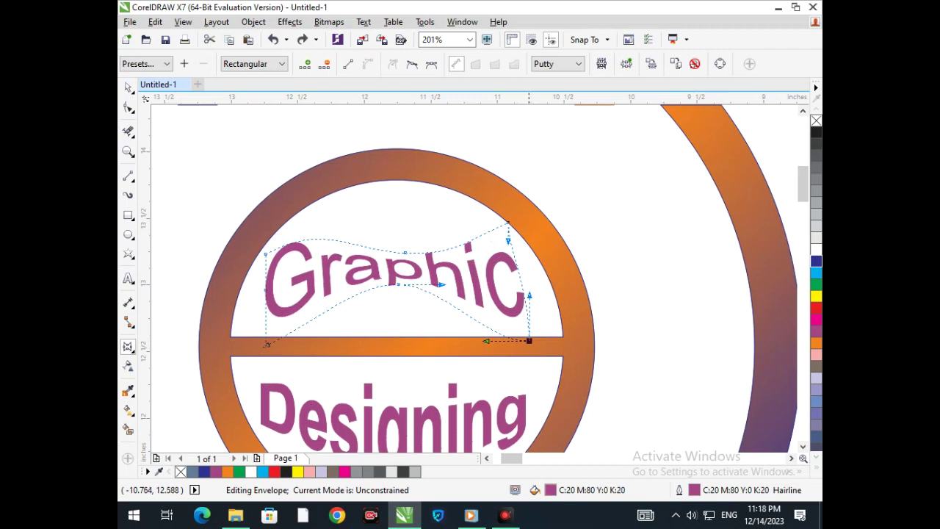
Lower the "Graphic" envelope's lower right corner a little further and bring its bottom center down slightly
{"action": "left_click_drag", "start_coordinate": [529, 340], "coordinate": [529, 350]}
{"action": "left_click_drag", "start_coordinate": [398, 285], "coordinate": [398, 293]}
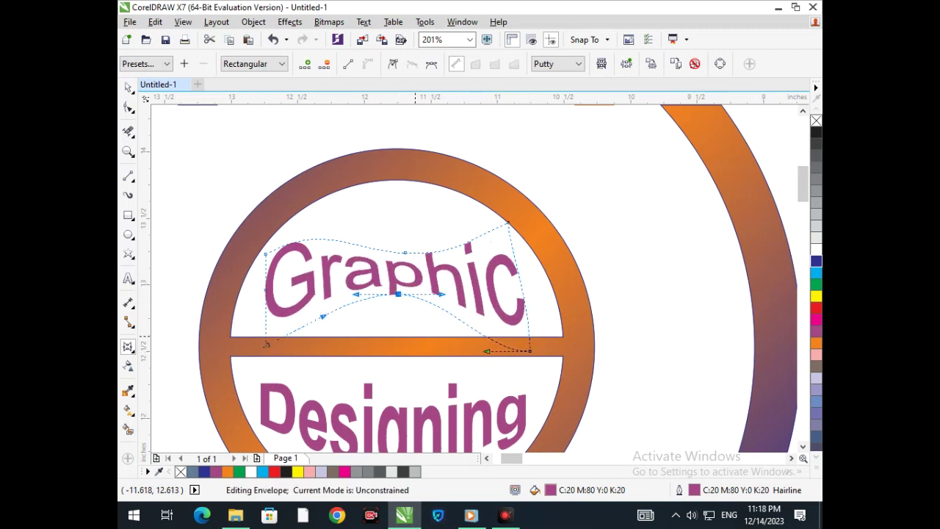
{"action": "key", "text": "F4"}
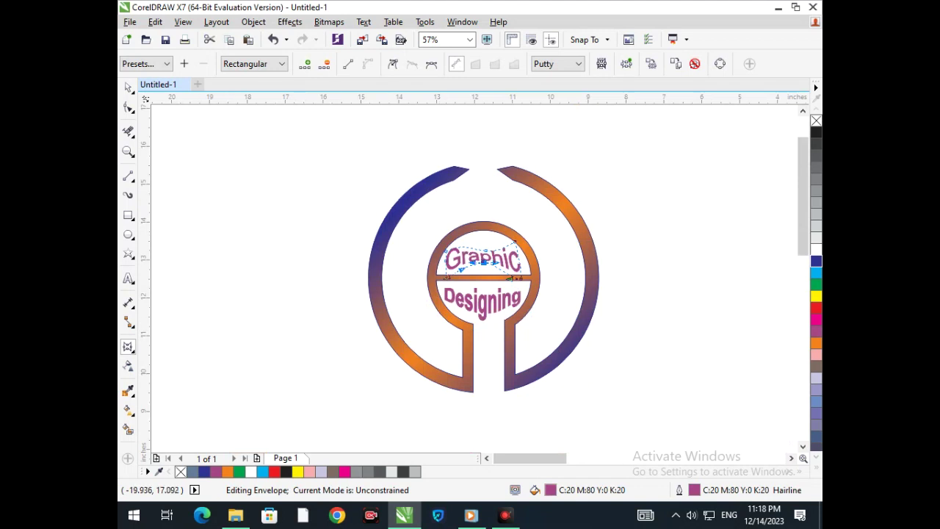
{"action": "left_click", "coordinate": [128, 87]}
{"action": "left_click", "coordinate": [237, 207]}
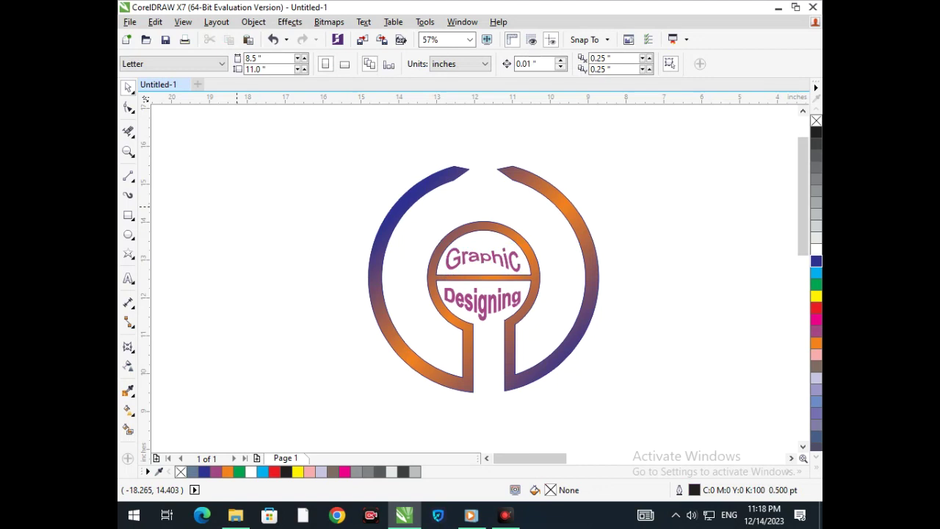
Stretch the middle of "Graphic" by raising its envelope's top center and lowering its bottom center slightly
{"action": "scroll", "coordinate": [520, 289], "scroll_direction": "up", "scroll_amount": 2}
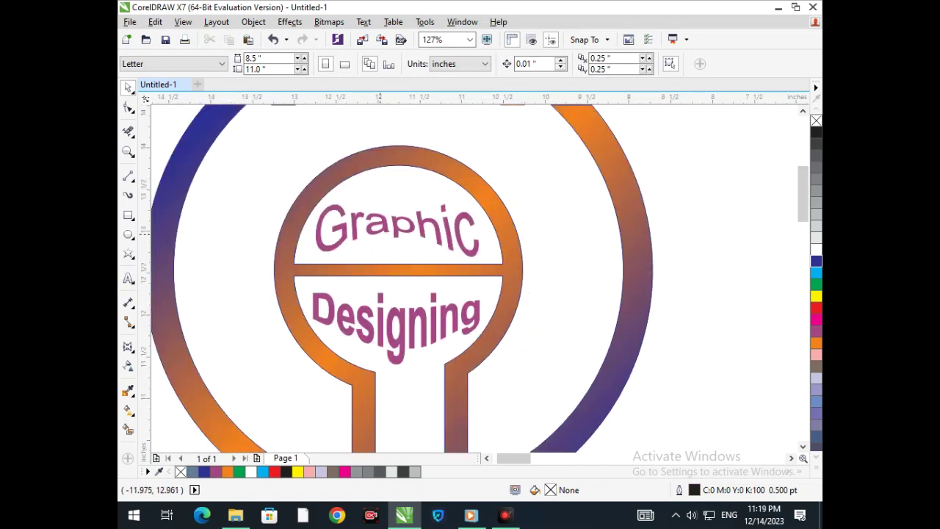
{"action": "double_click", "coordinate": [379, 233]}
{"action": "mouse_move", "coordinate": [403, 212]}
{"action": "left_mouse_down"}
{"action": "mouse_move", "coordinate": [403, 198]}
{"action": "mouse_move", "coordinate": [397, 204]}
{"action": "left_mouse_up"}
{"action": "left_click_drag", "start_coordinate": [399, 237], "coordinate": [399, 243]}
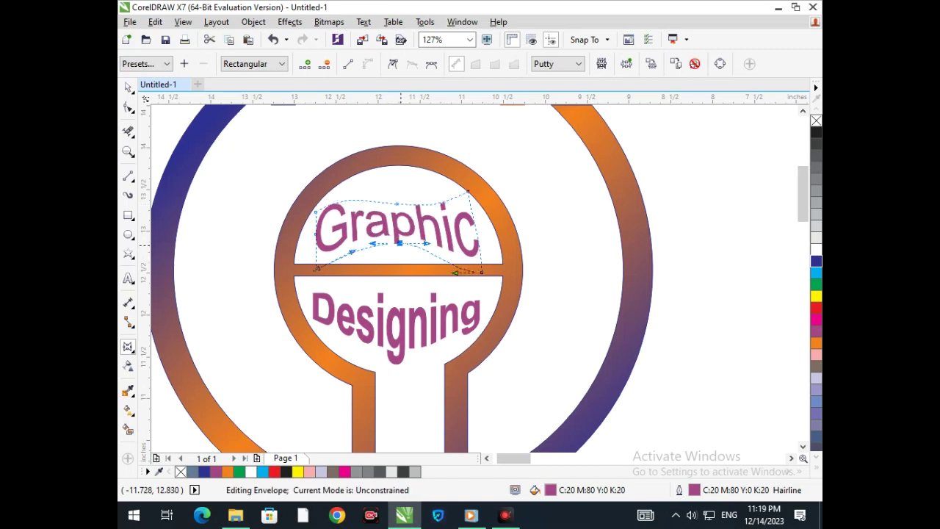
{"action": "left_click", "coordinate": [127, 87]}
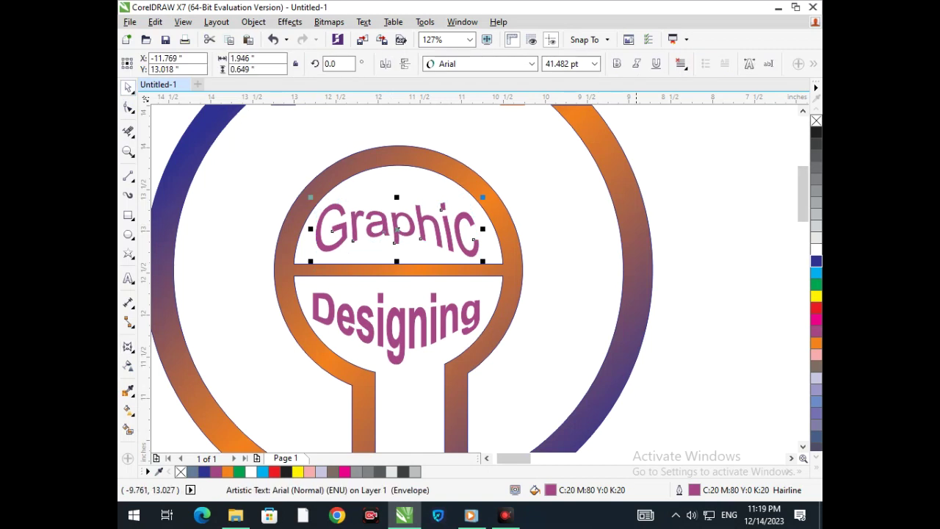
{"action": "left_click", "coordinate": [700, 225]}
{"action": "scroll", "coordinate": [554, 284], "scroll_direction": "down", "scroll_amount": 2}
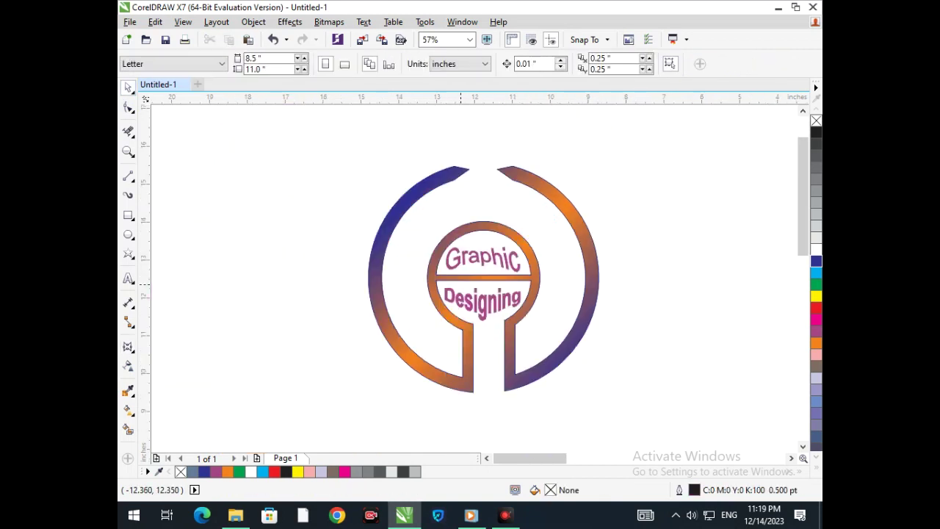
Set the fill and outline of "Graphic" to red and those of "Designing" to blue
{"action": "left_click", "coordinate": [482, 265]}
{"action": "right_click", "coordinate": [816, 308]}
{"action": "left_click", "coordinate": [679, 303]}
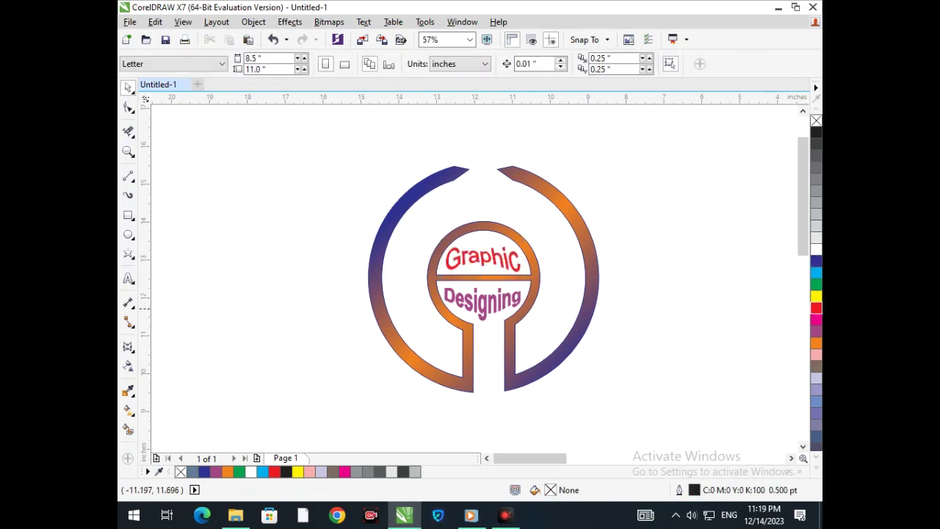
{"action": "left_click", "coordinate": [494, 306]}
{"action": "left_click", "coordinate": [816, 260]}
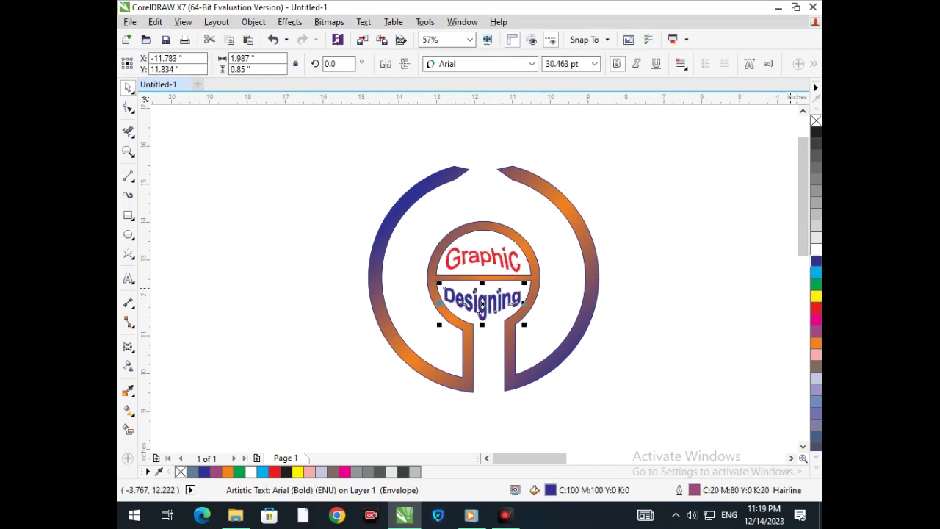
{"action": "right_click", "coordinate": [815, 260]}
{"action": "left_click", "coordinate": [666, 339]}
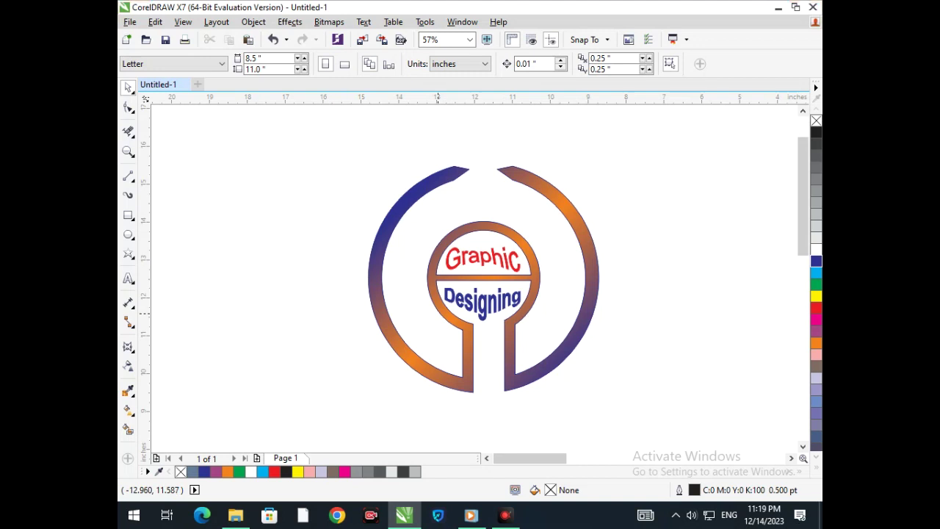
{"action": "left_click", "coordinate": [505, 515]}
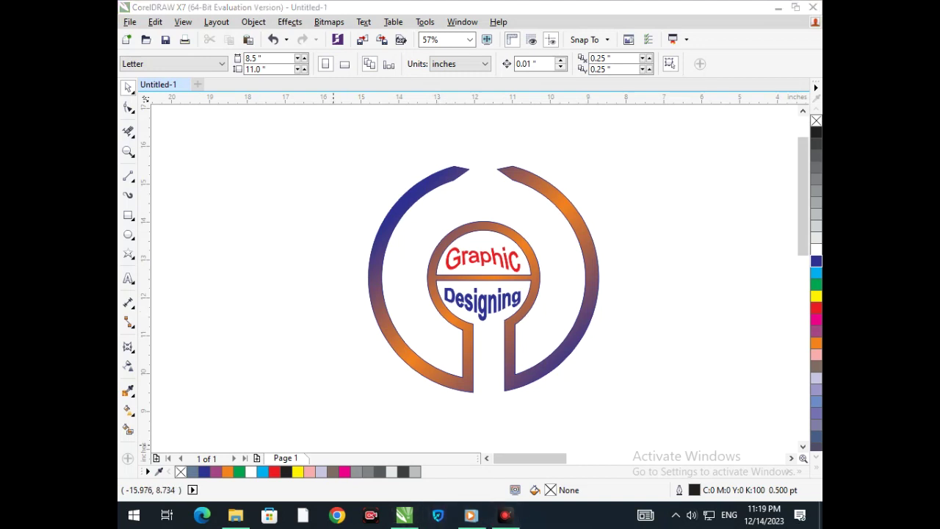